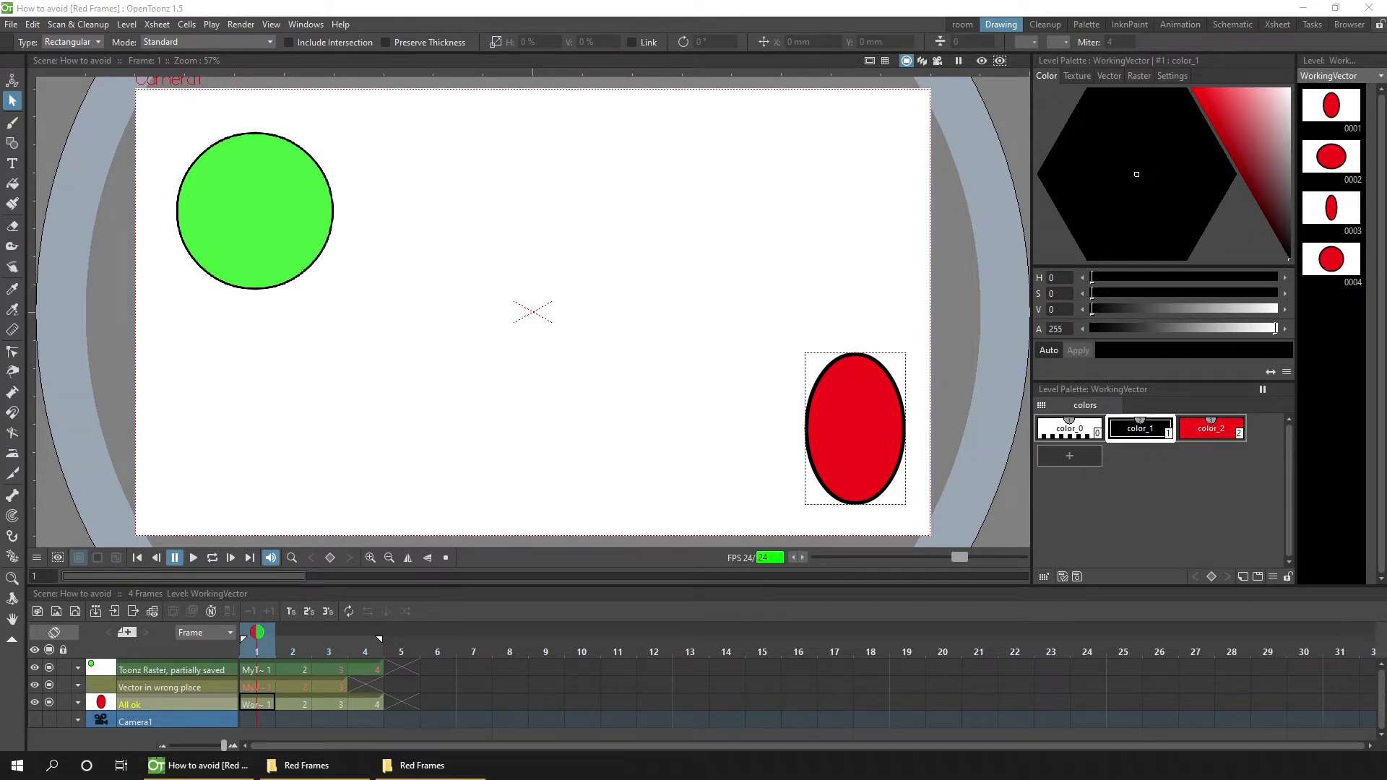
left_click(12, 24)
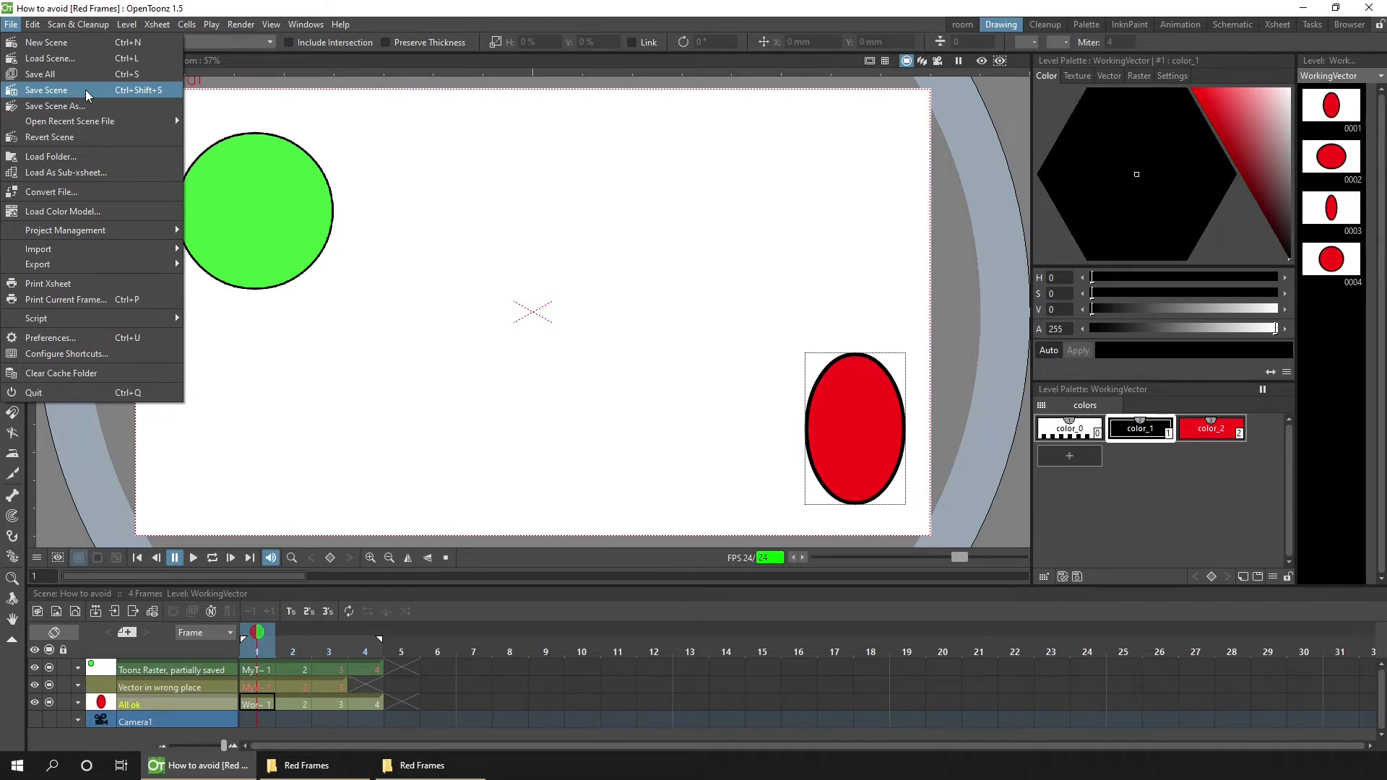
left_click(86, 94)
left_click(94, 25)
left_click(170, 372)
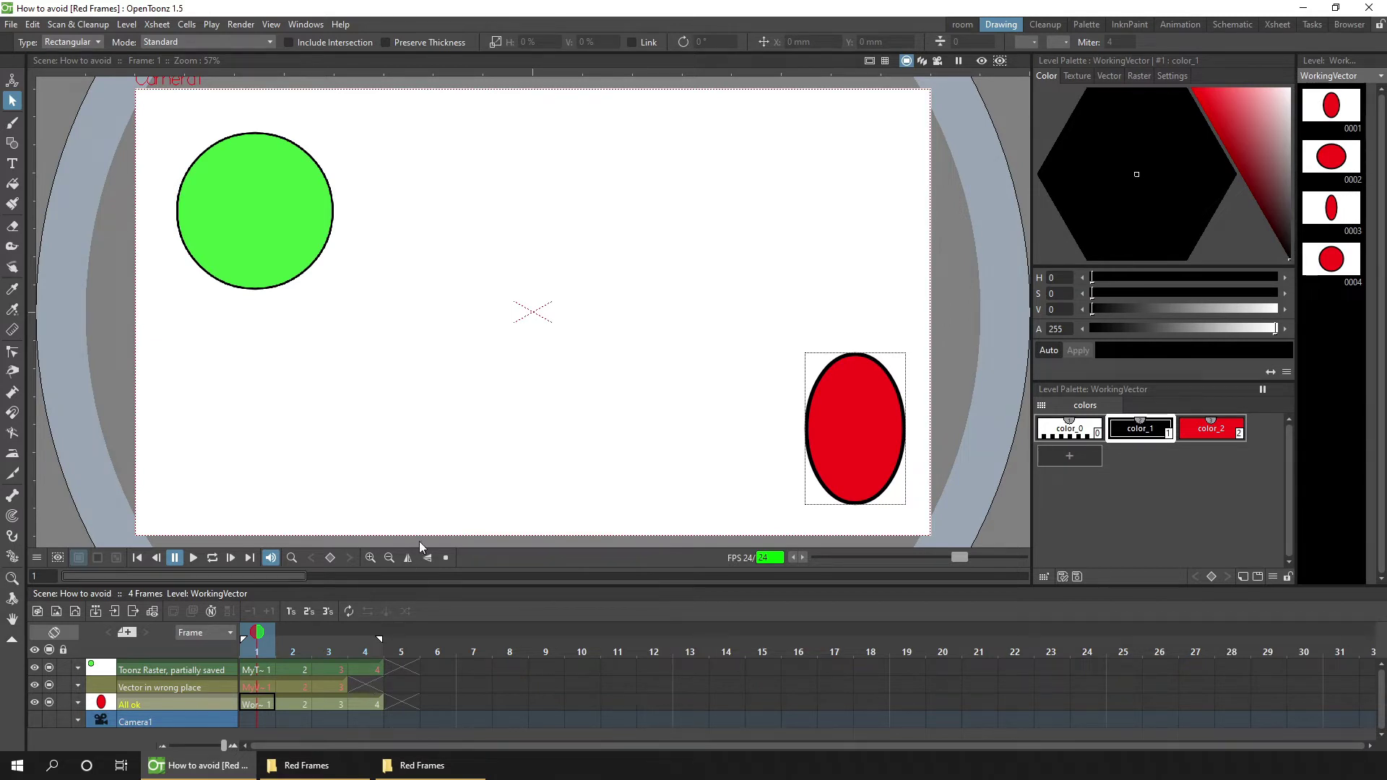
Step: Open the startup window, look over the New Project folder settings, and close both dialogs without creating a project
left_click(305, 24)
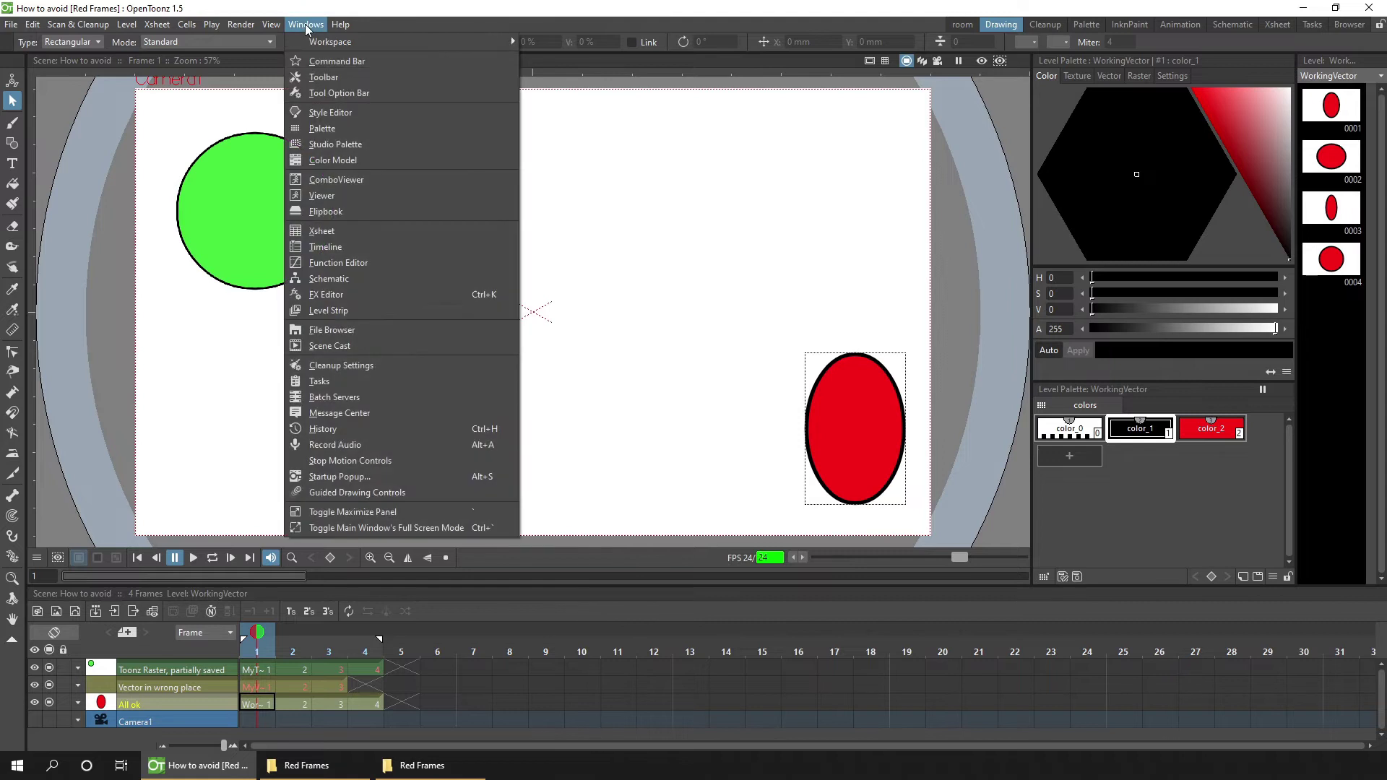
left_click(387, 476)
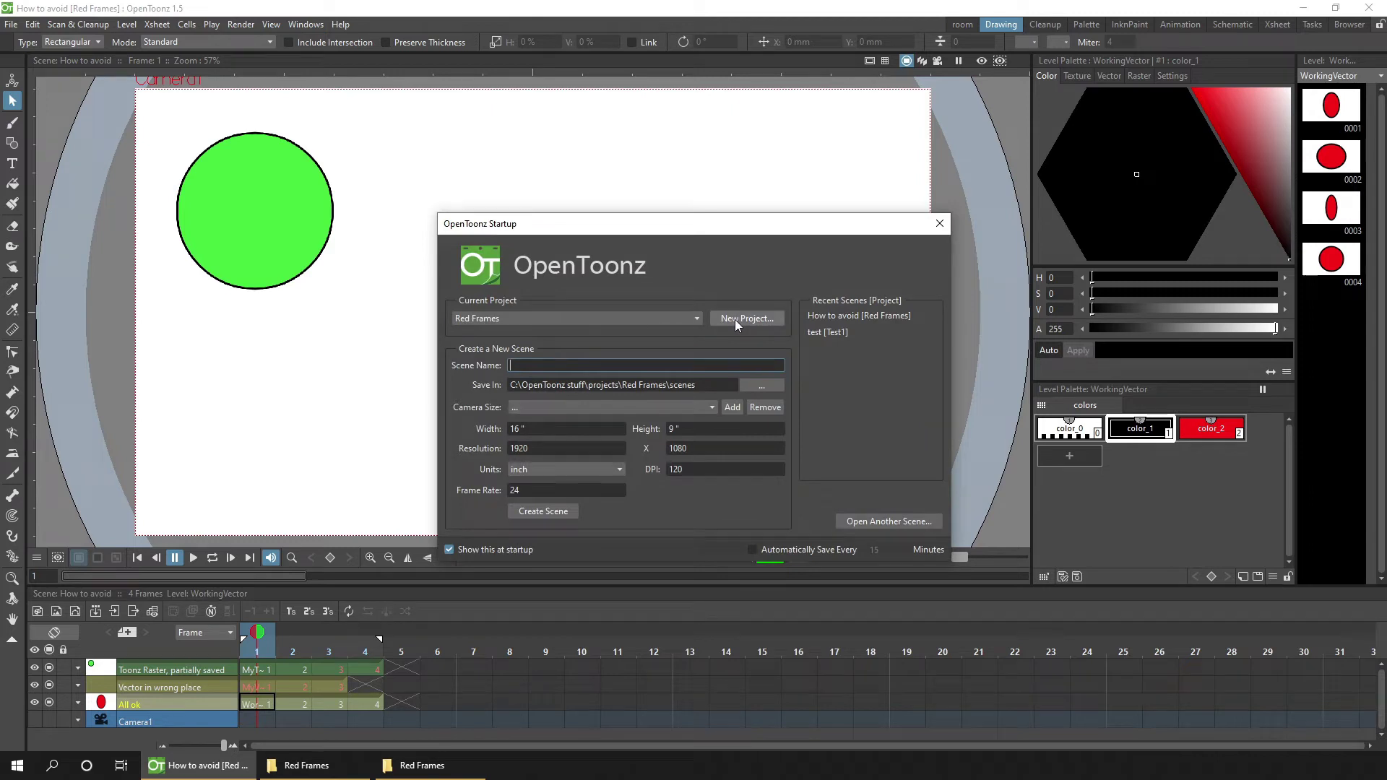
left_click(734, 319)
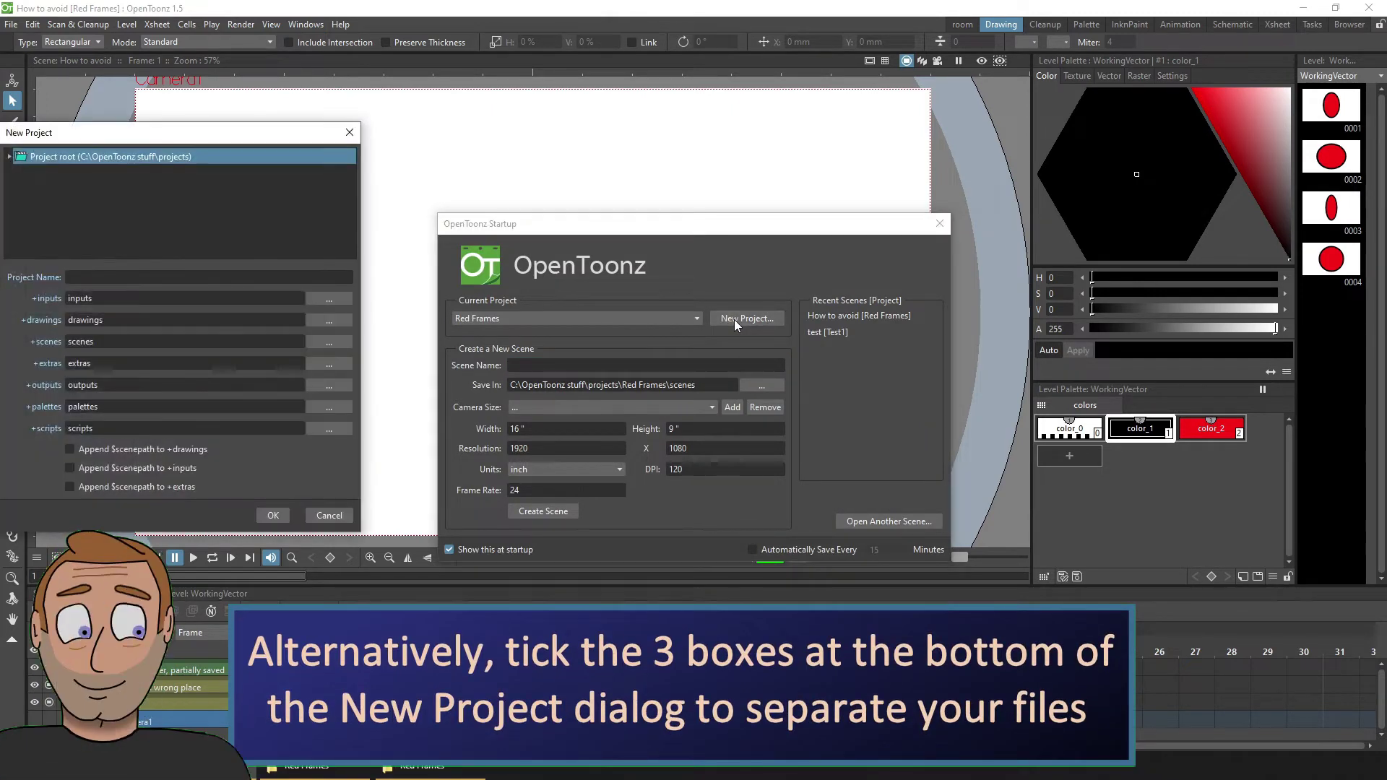
left_click(350, 132)
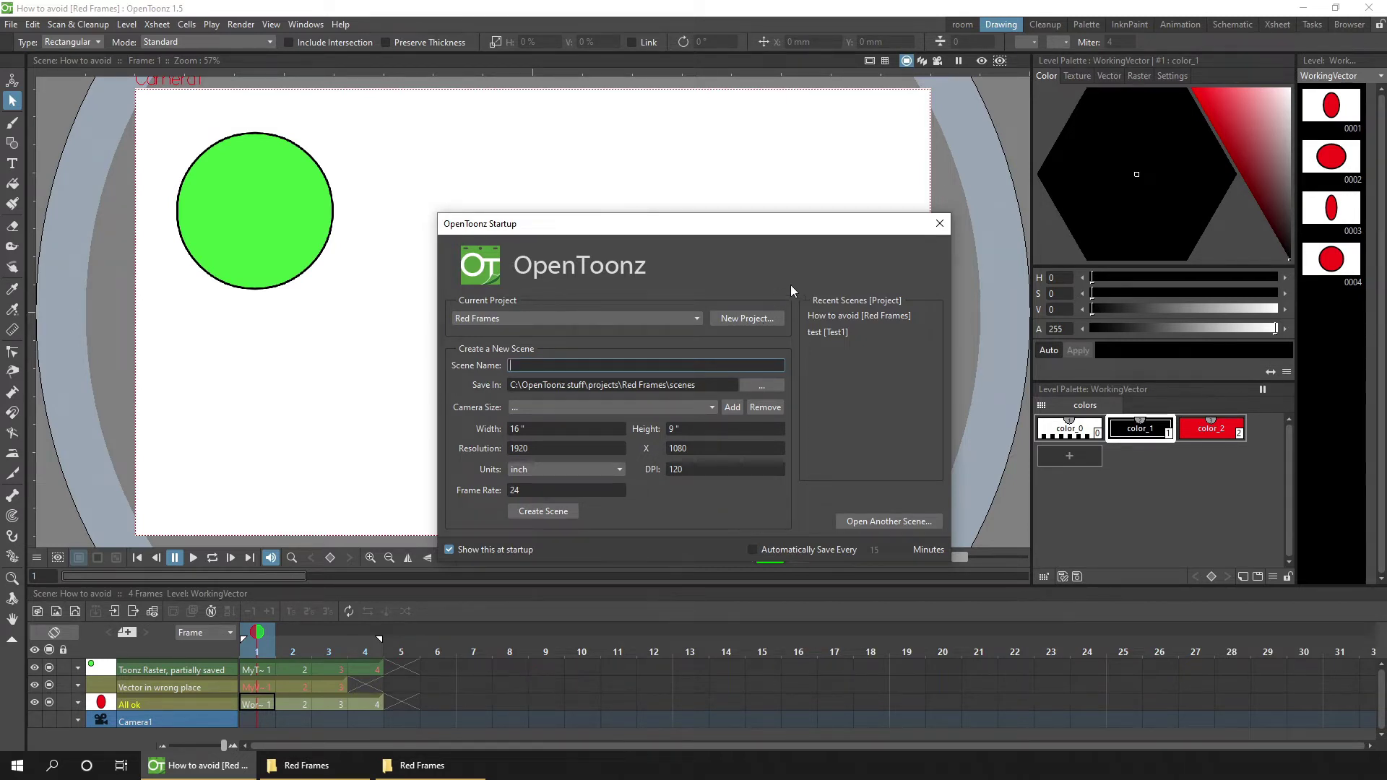
left_click(938, 224)
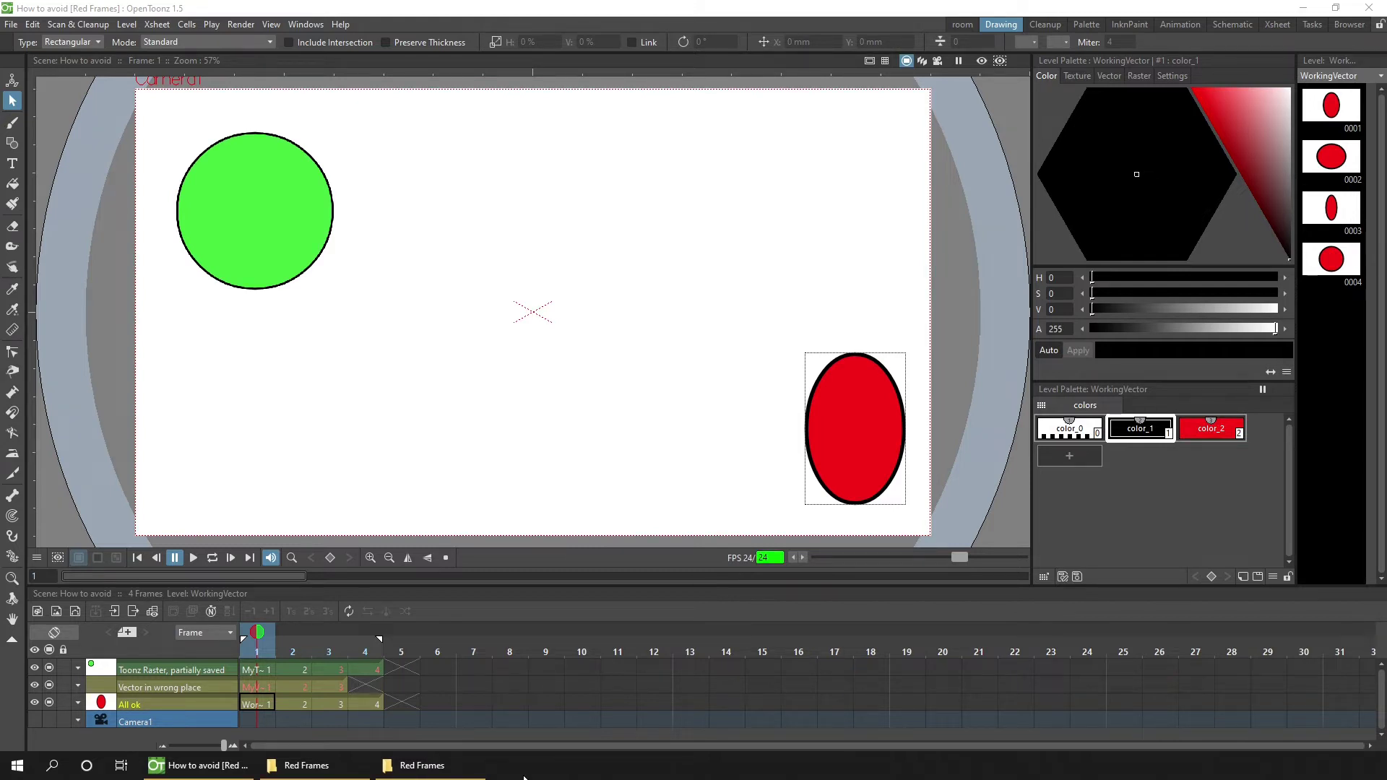
Step: Open the level settings of the "Vector in wrong place" level and examine its folder and file name in the path
right_click(253, 687)
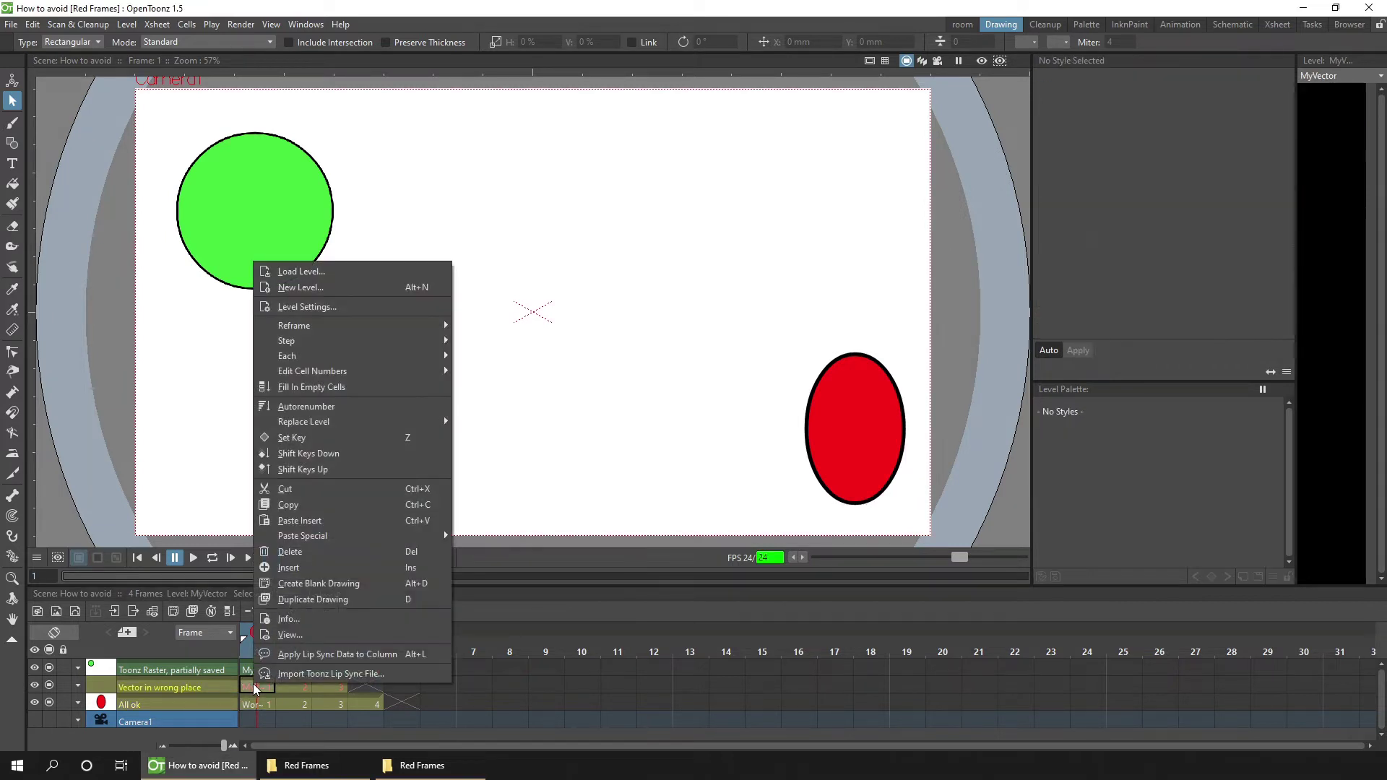
left_click(353, 310)
left_click_drag(144, 180, 504, 166)
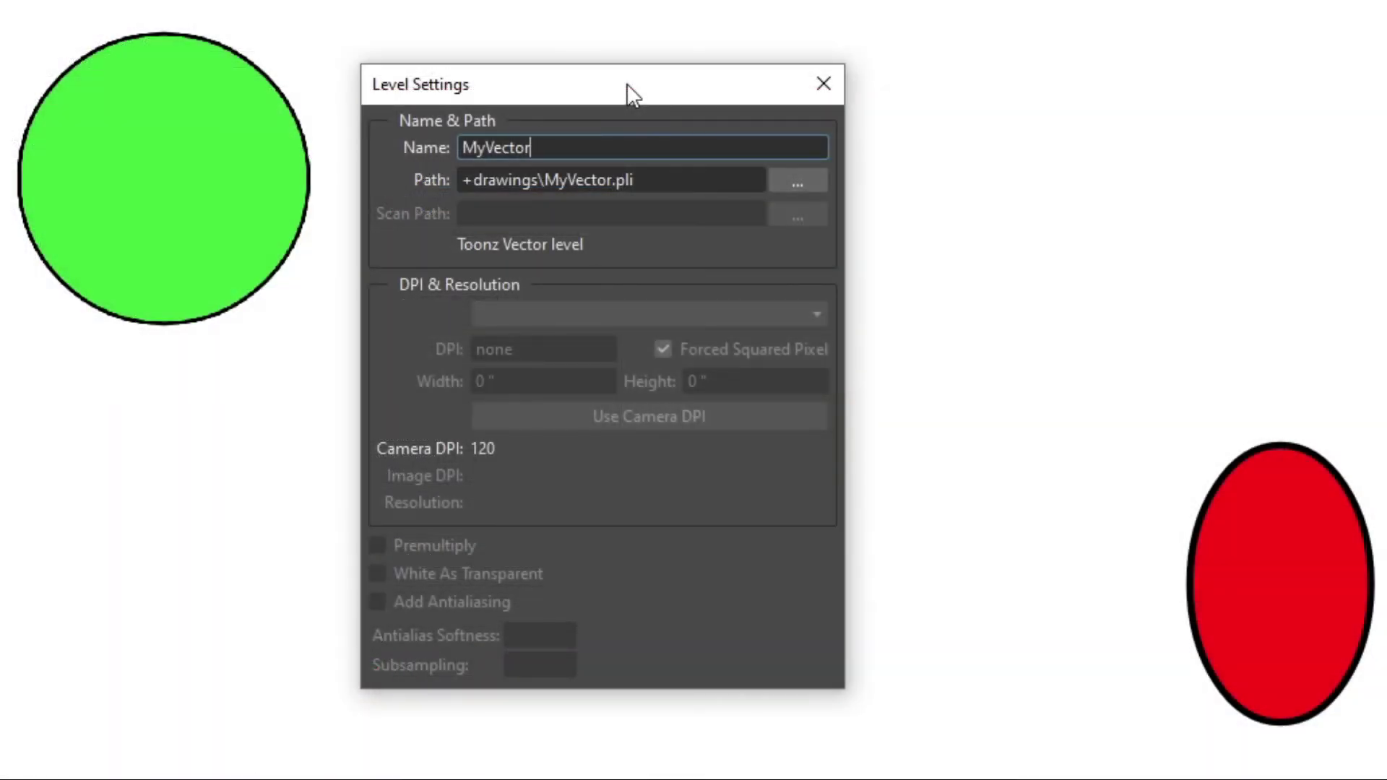
left_click_drag(539, 180, 436, 186)
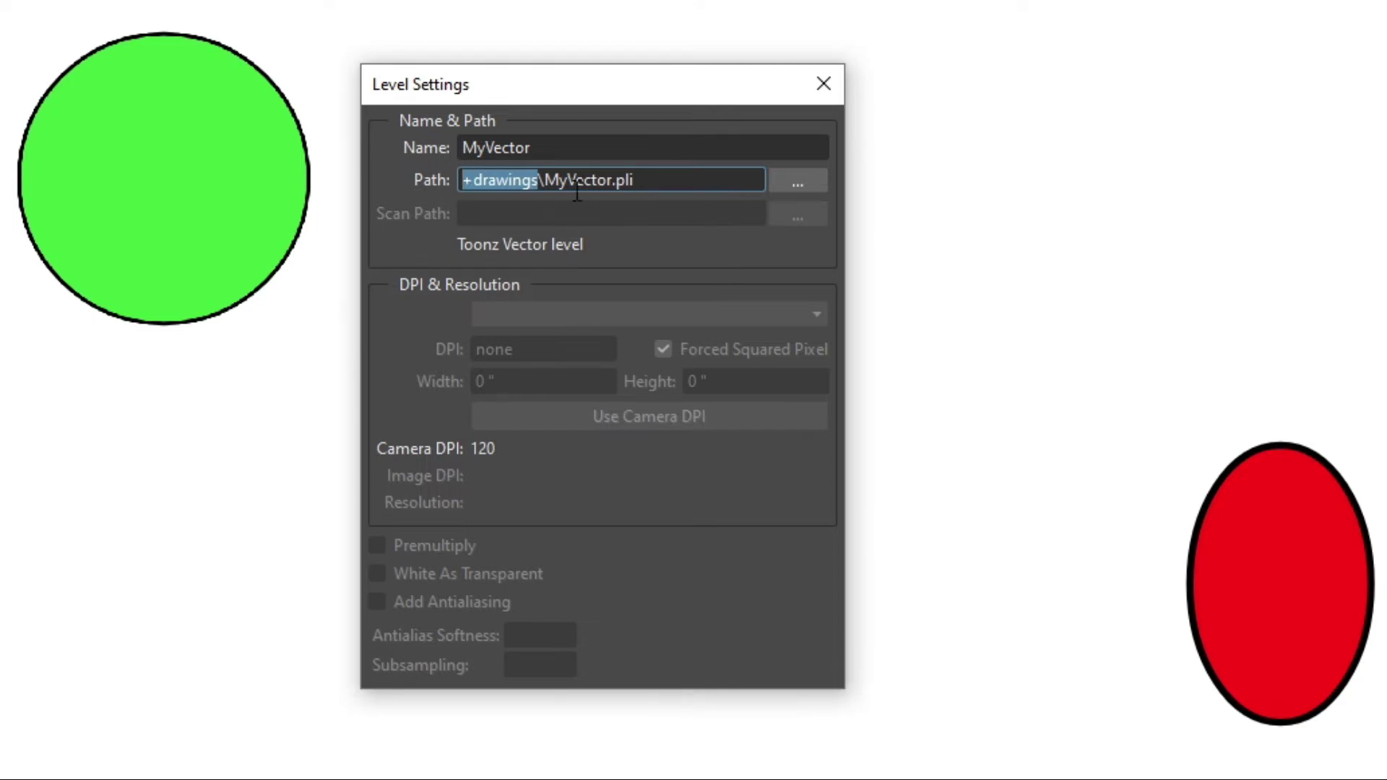
left_click_drag(545, 180, 657, 177)
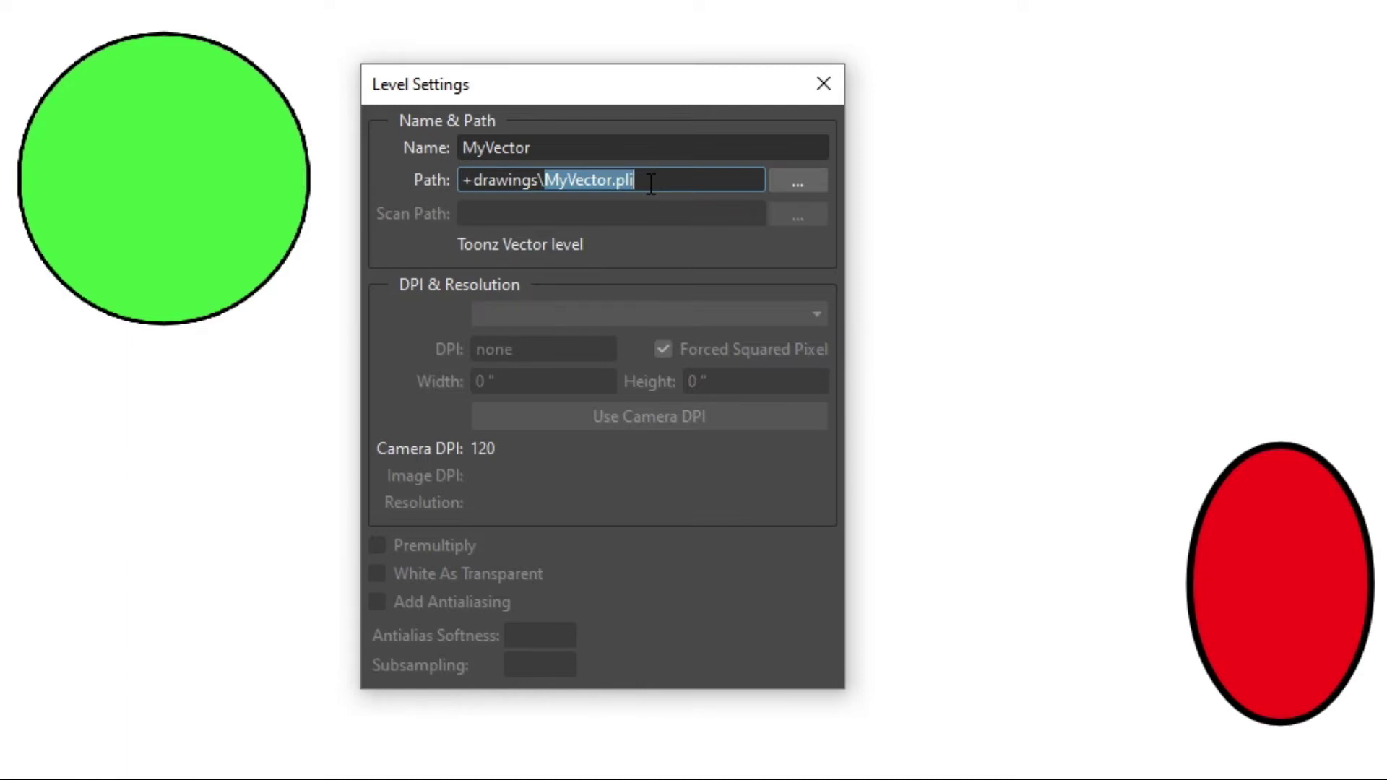
Step: Browse from the level's path to examine the full location and contents of its drawings folder, then close the browser
left_click(791, 181)
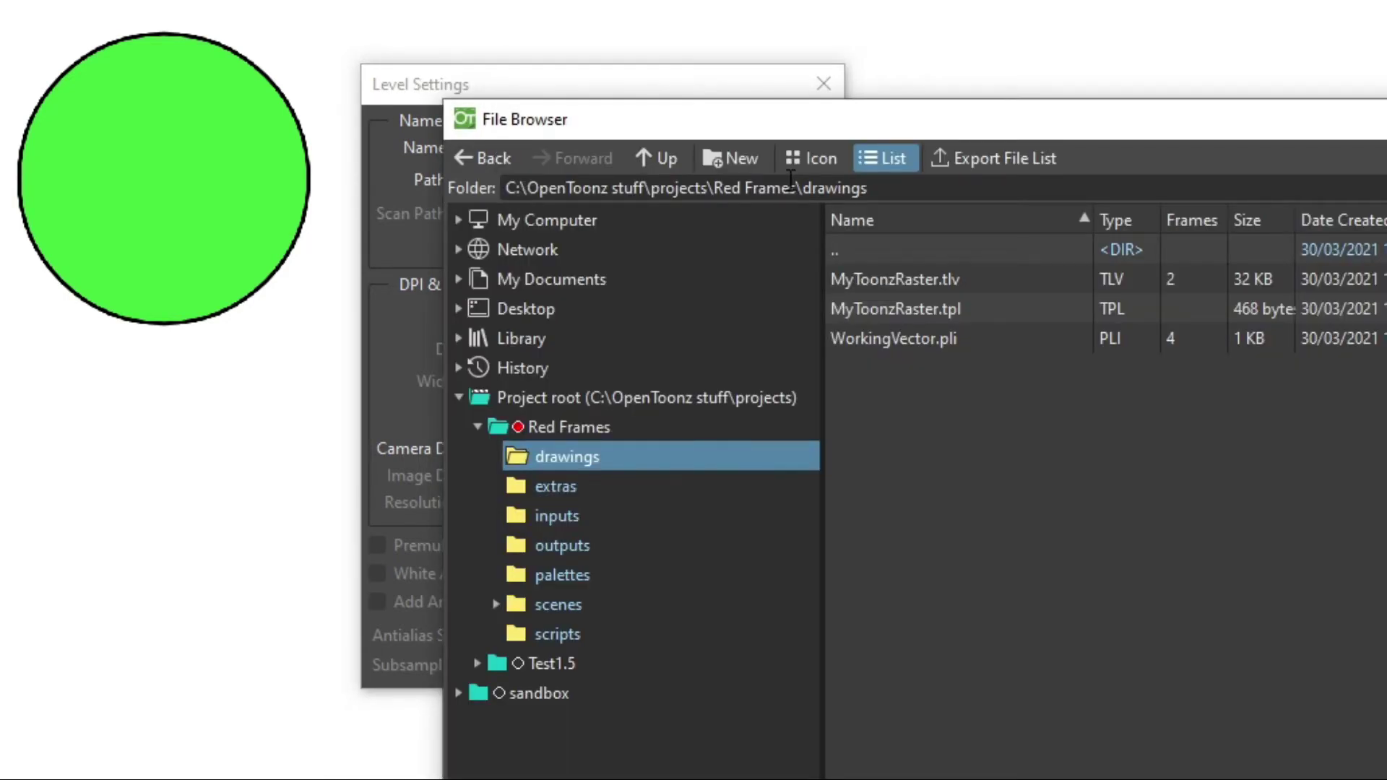
left_click_drag(893, 189, 498, 196)
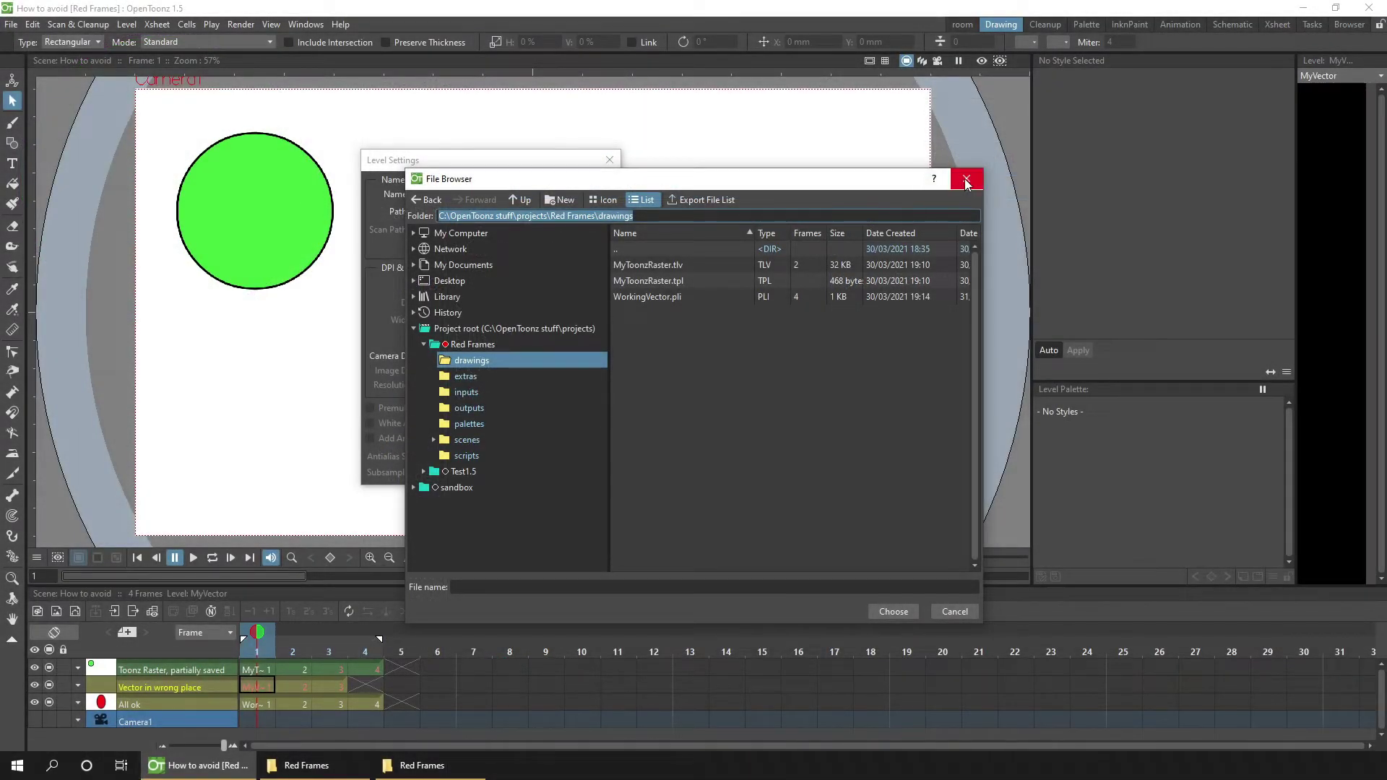
left_click(967, 180)
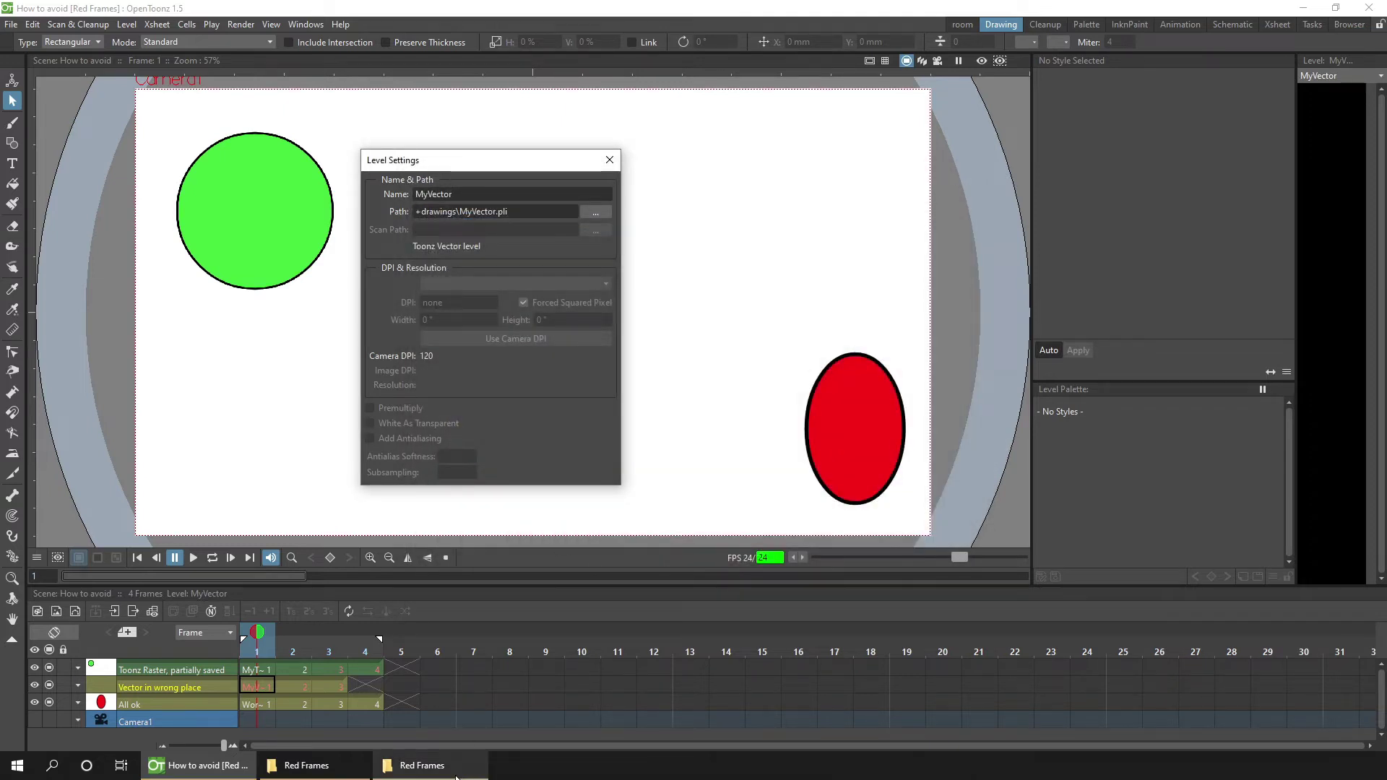
Step: Switch to File Explorer and open the drawings folder of the Red Frames project under OpenToonz stuff\projects
left_click(427, 765)
left_click_drag(850, 281, 805, 96)
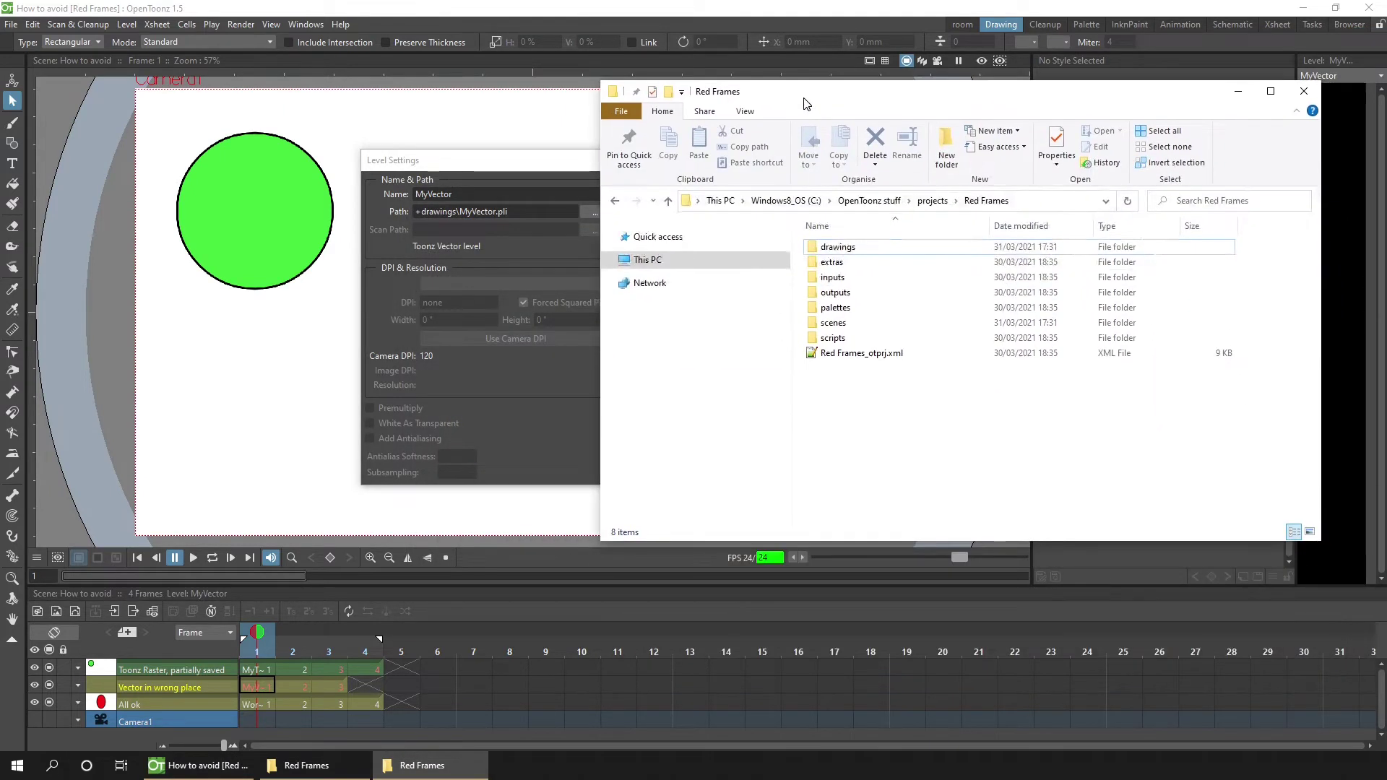
double_click(849, 253)
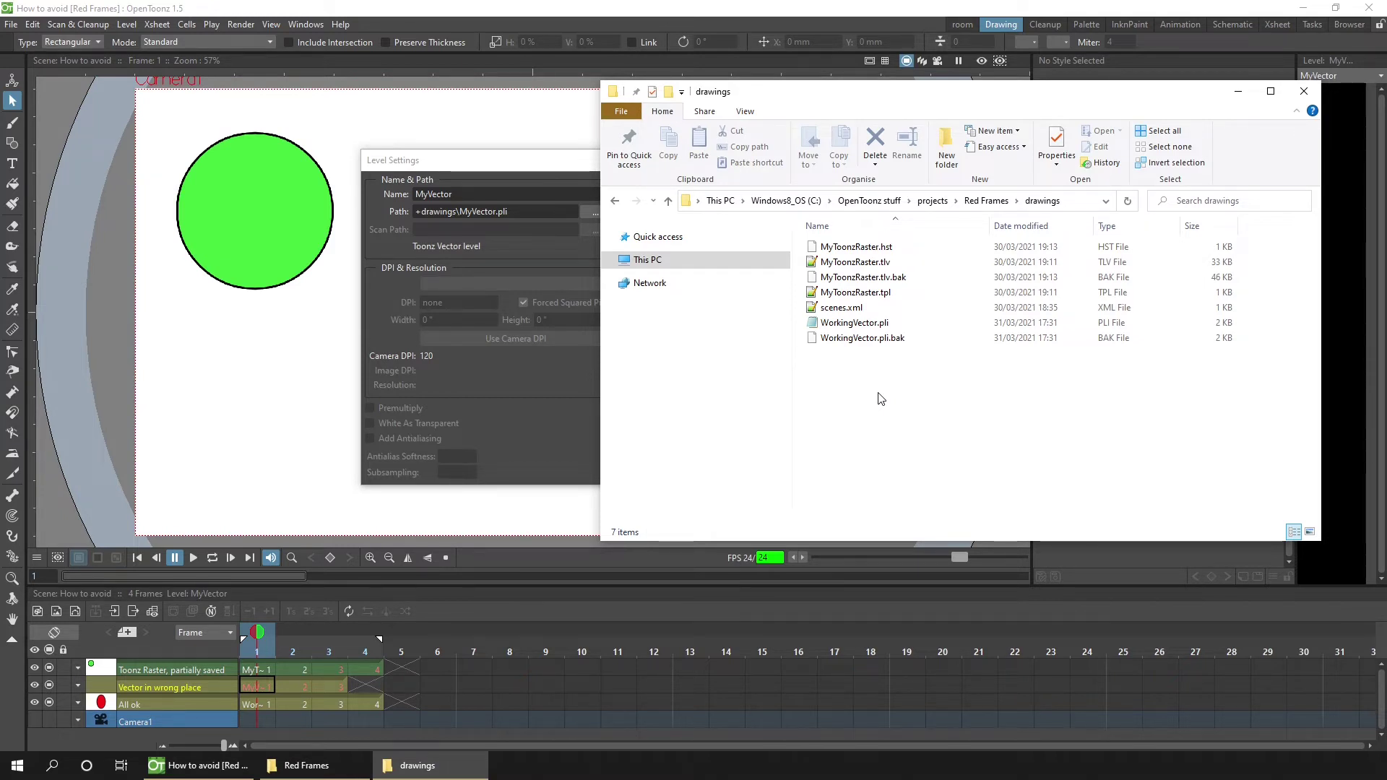
Step: Move MyVector.pli from the drawings folder of the downloaded Red Frames copy into the drawings folder of the OpenToonz project
left_click(306, 765)
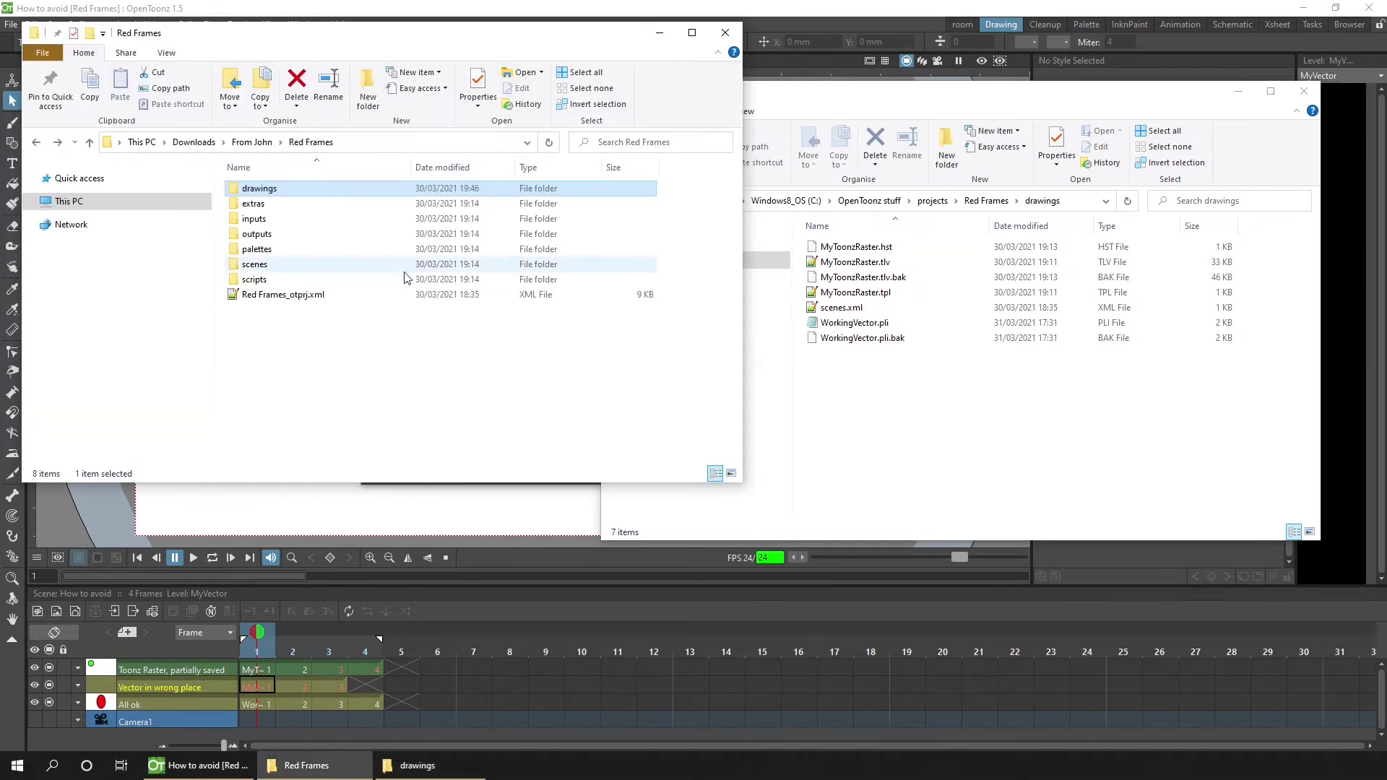
double_click(283, 189)
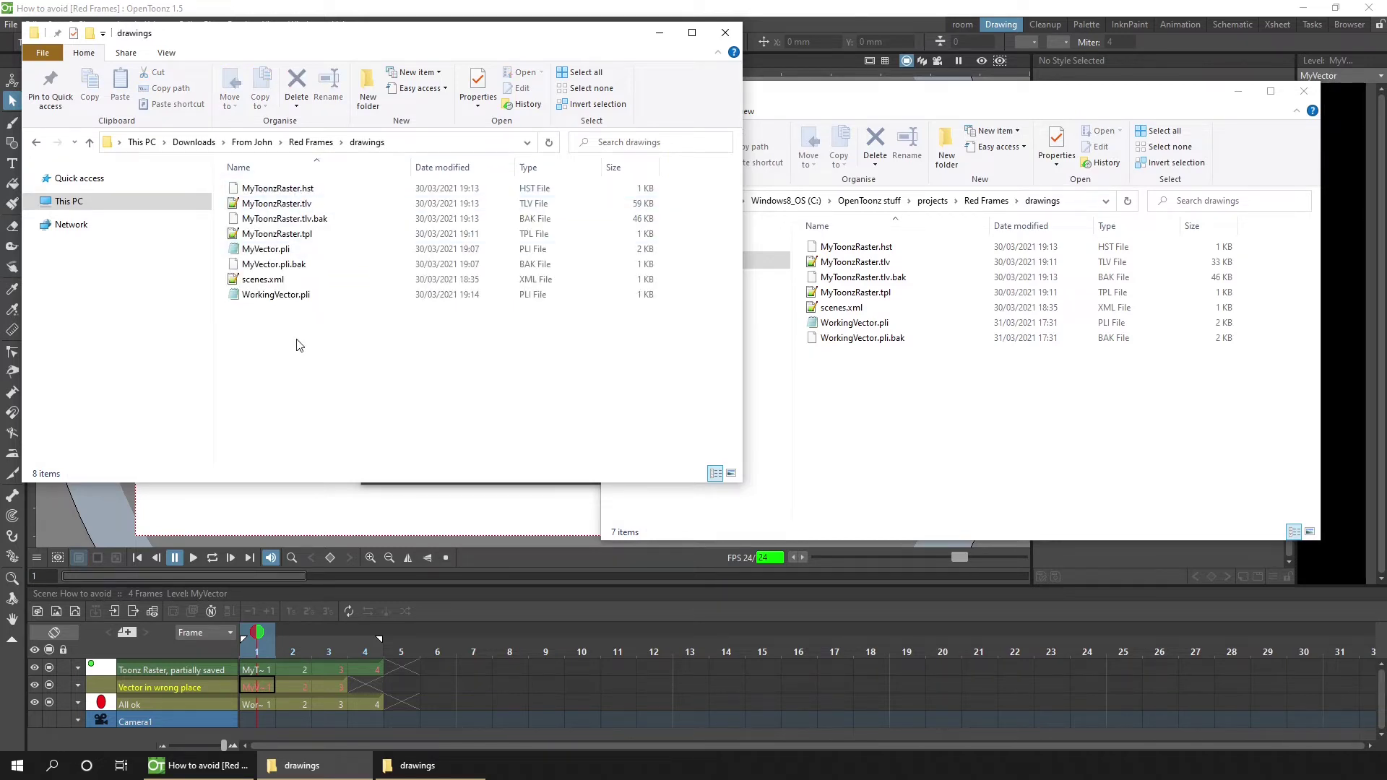
left_click(276, 252)
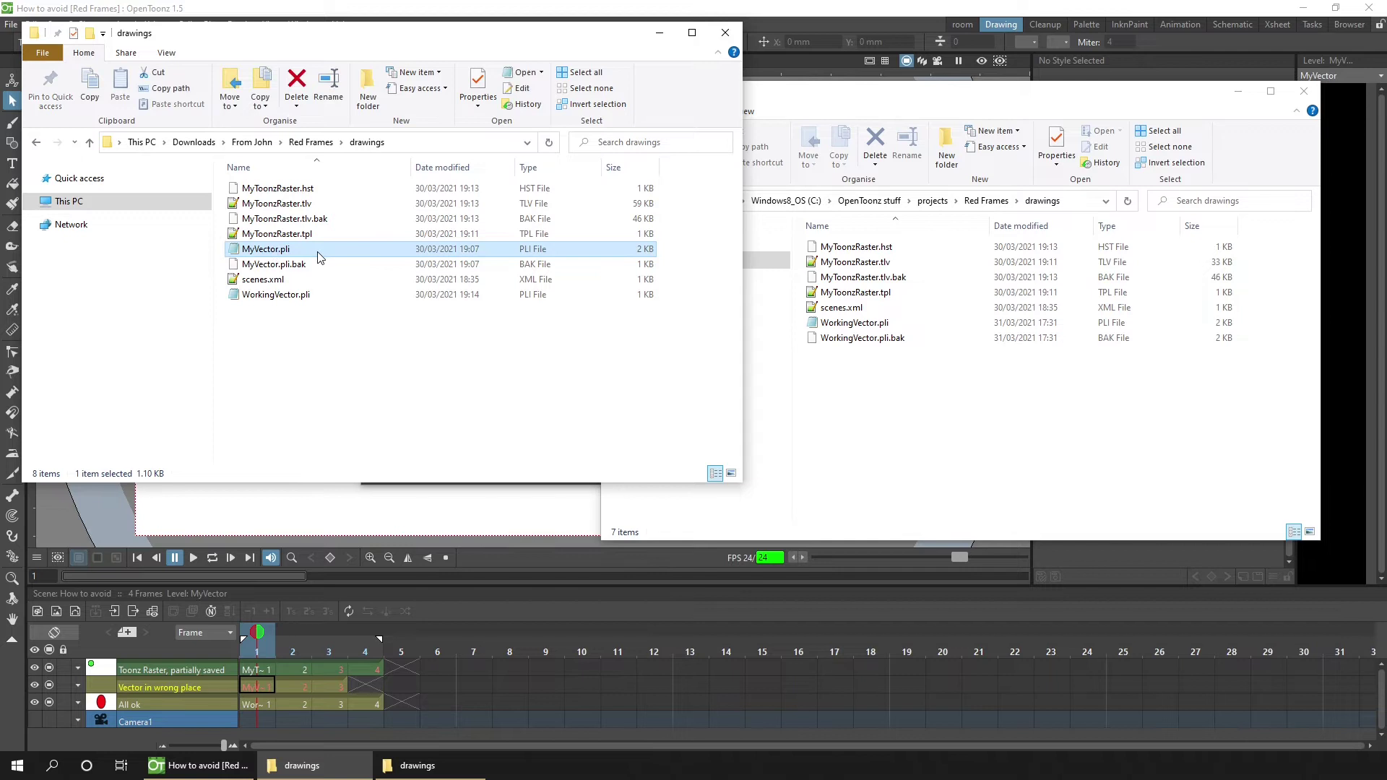
left_click_drag(311, 250, 863, 397)
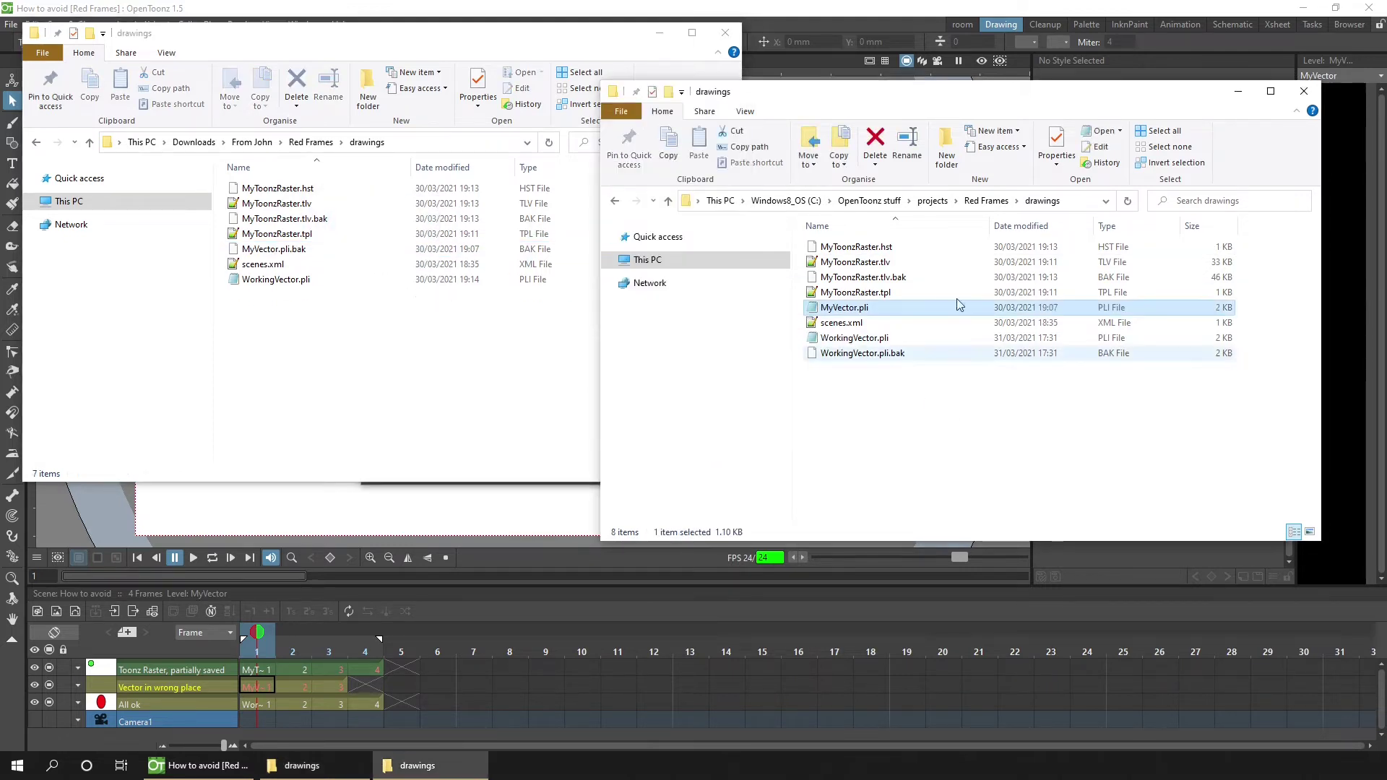
Step: Switch back to OpenToonz, close the level settings, and reload the "How to avoid" scene from the recent scenes
left_click(800, 12)
left_click(609, 160)
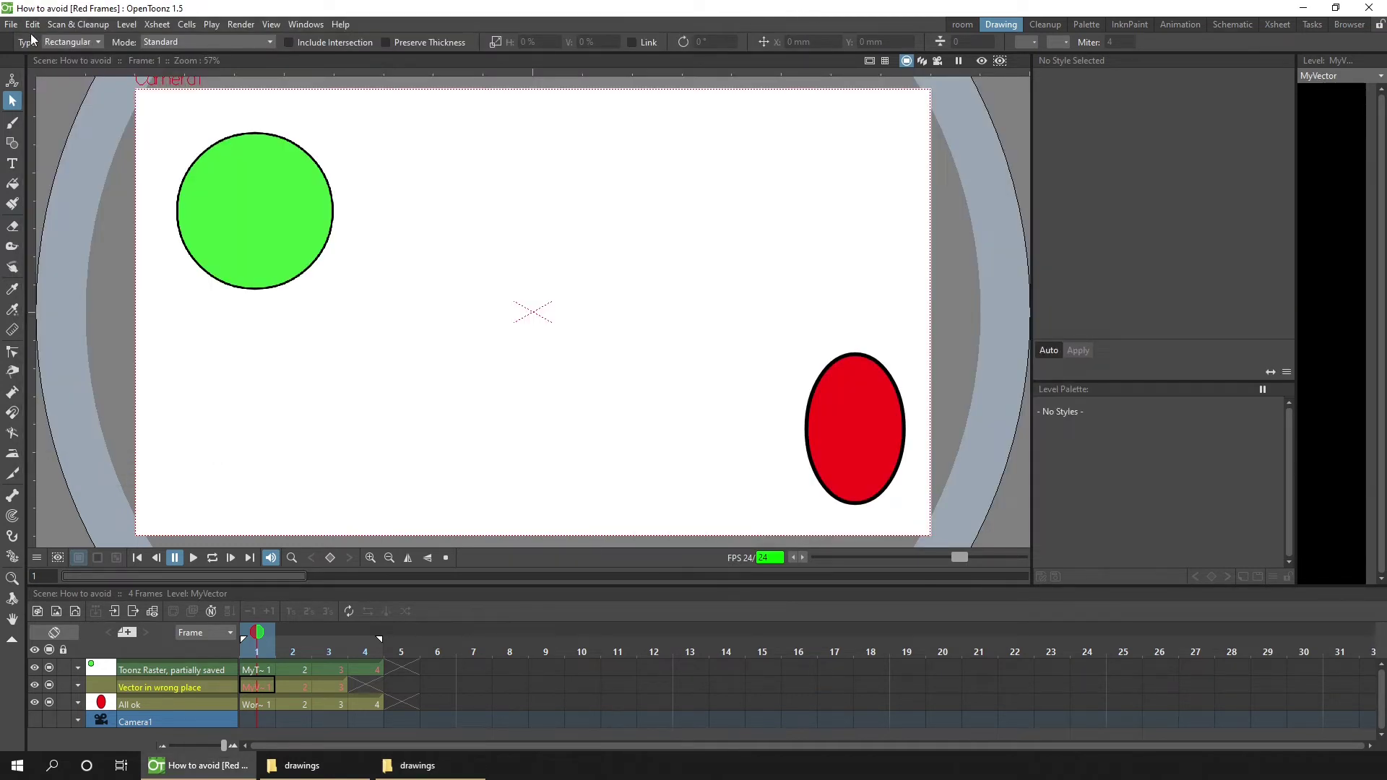
left_click(12, 25)
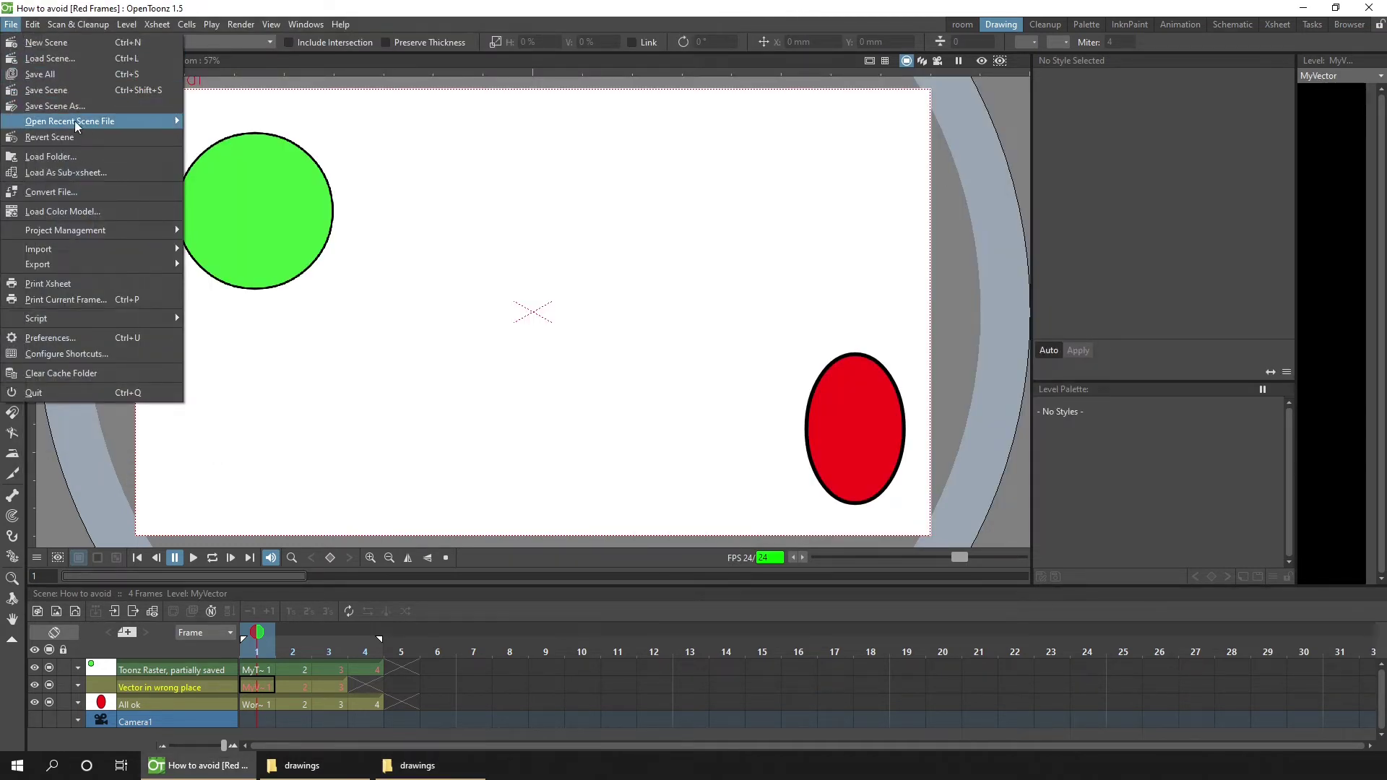
mouse_move(76, 121)
left_click(297, 123)
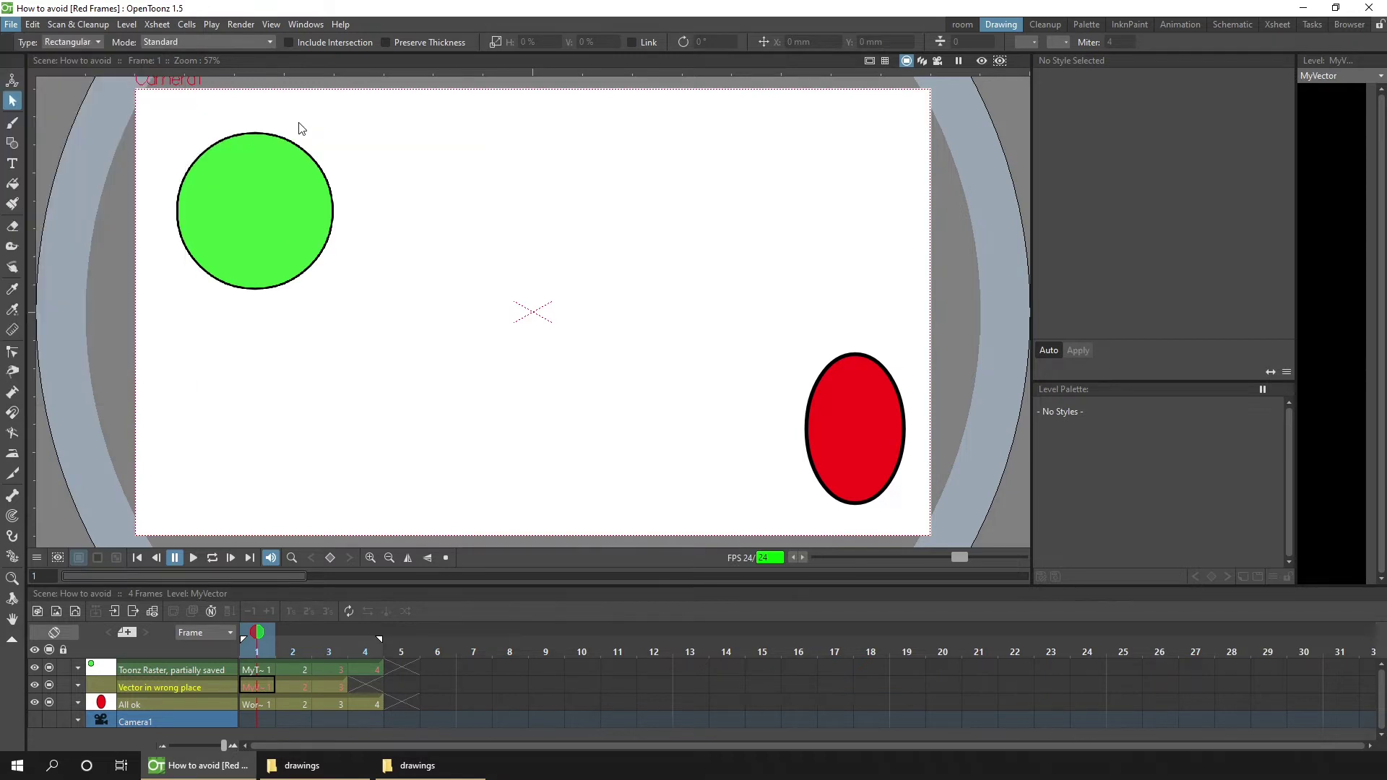
Step: Check the drawings of the "Vector in wrong place" level by stepping through its frames
left_click(264, 688)
left_click(299, 687)
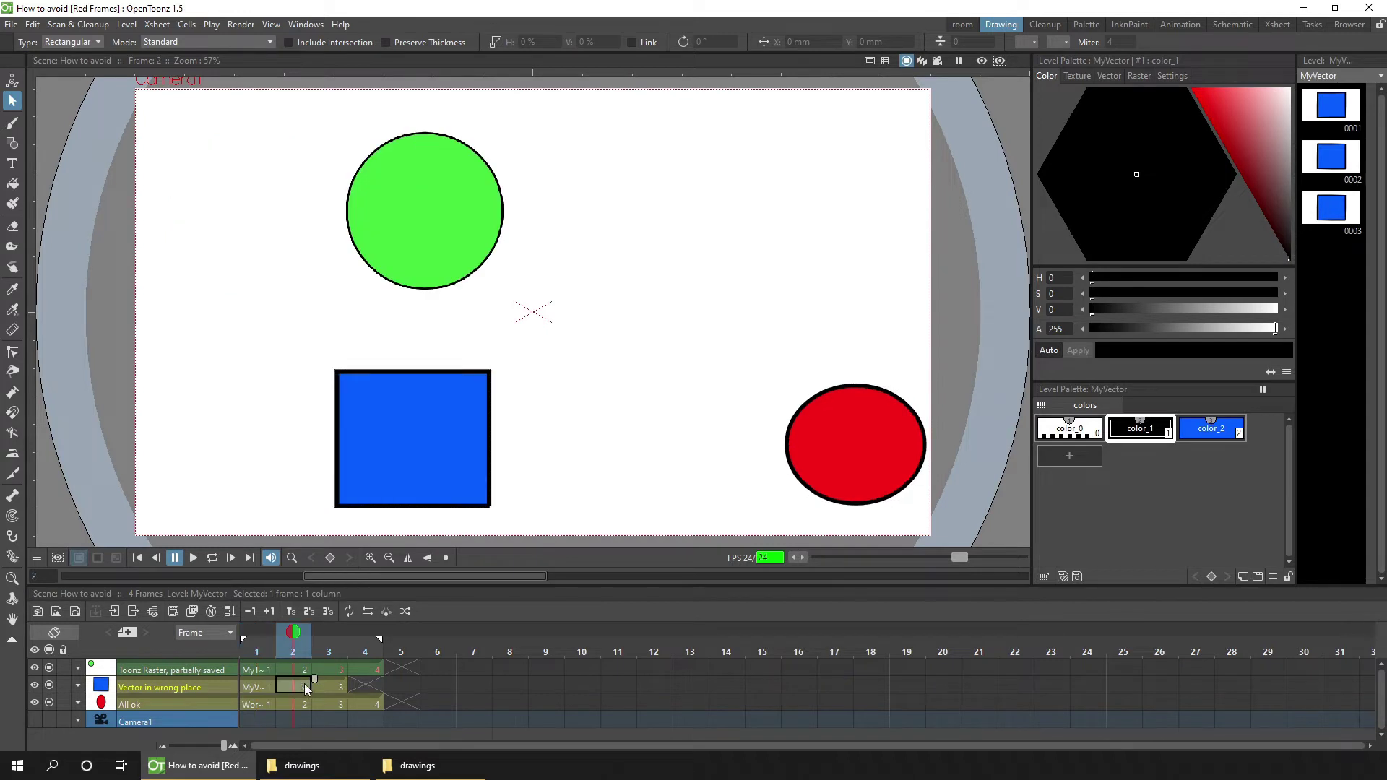
left_click_drag(316, 687, 271, 683)
left_click_drag(270, 683, 262, 685)
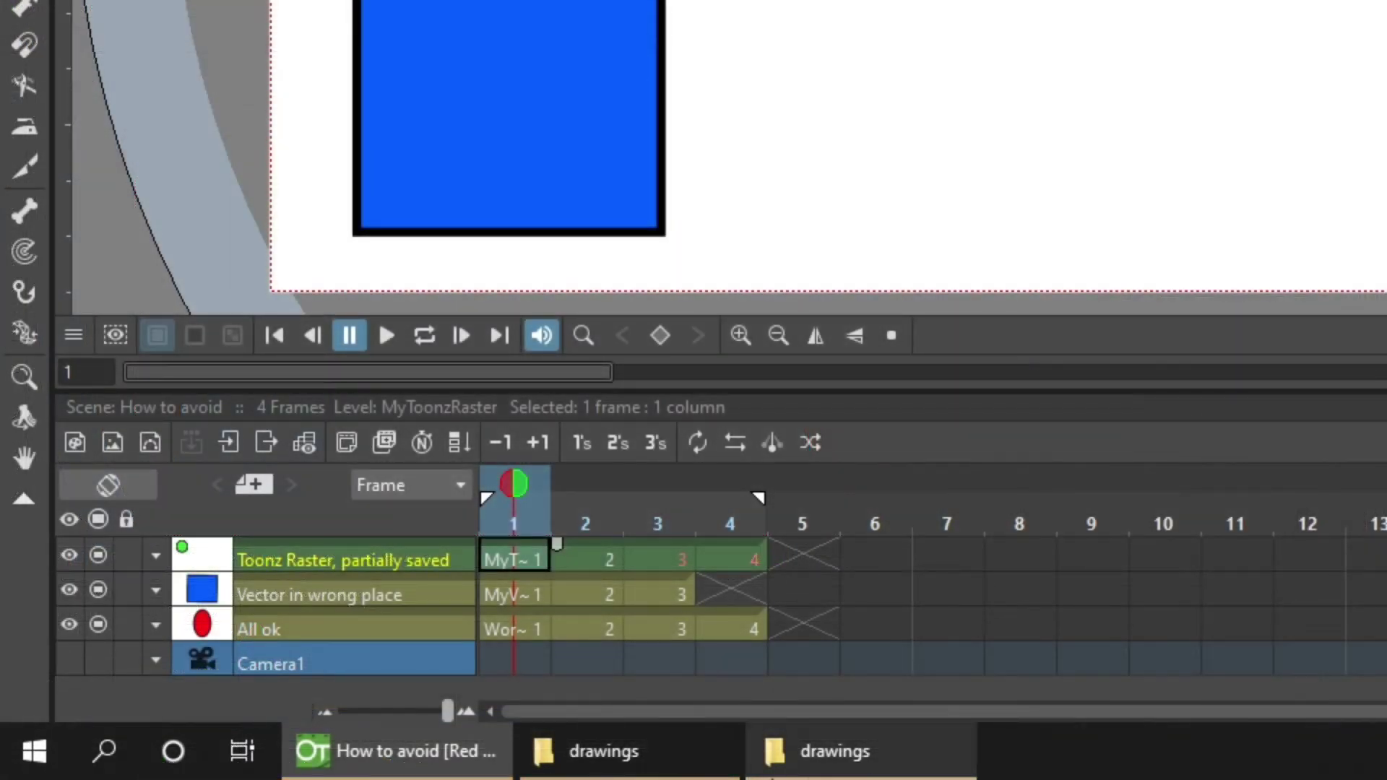
Step: Inspect frames 3 and 4 of the "Toonz Raster, partially saved" level
left_click(660, 560)
left_click(728, 560)
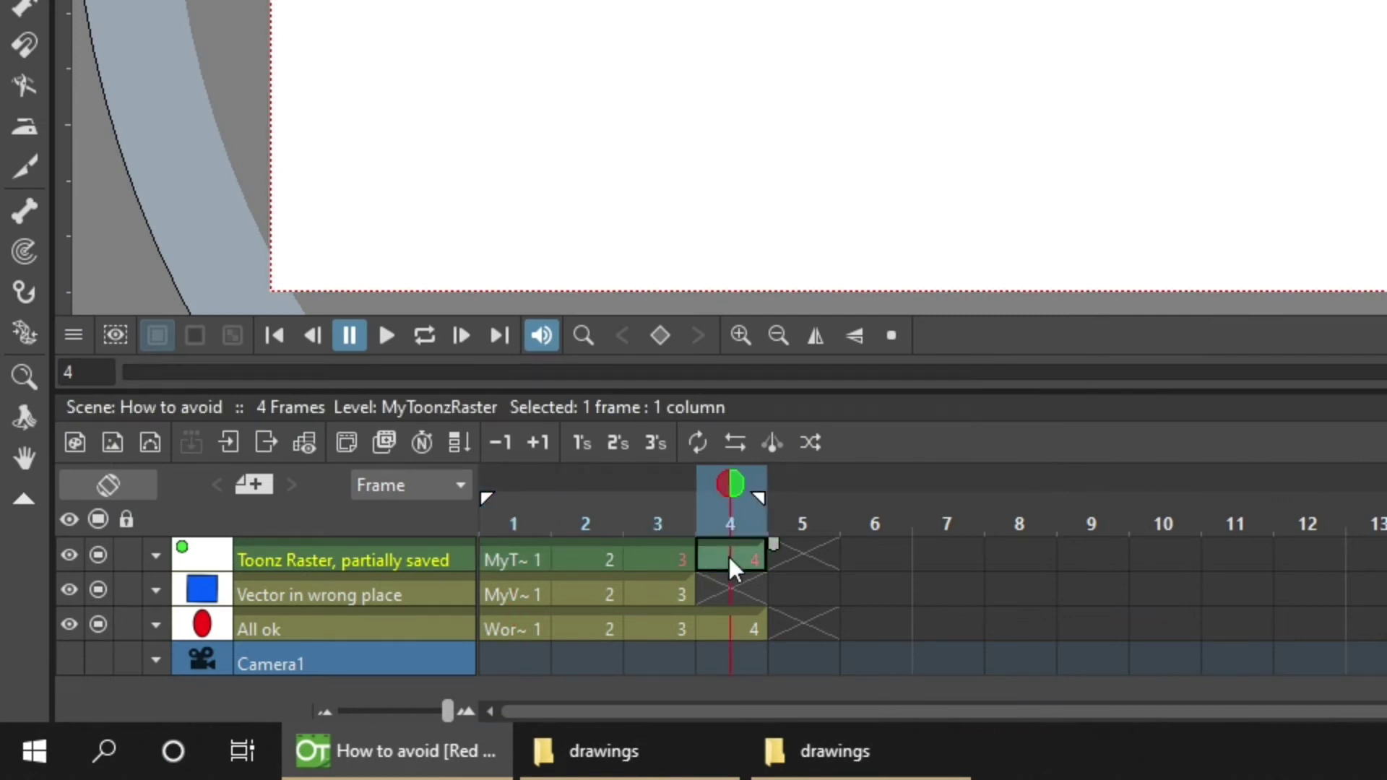
left_click(669, 560)
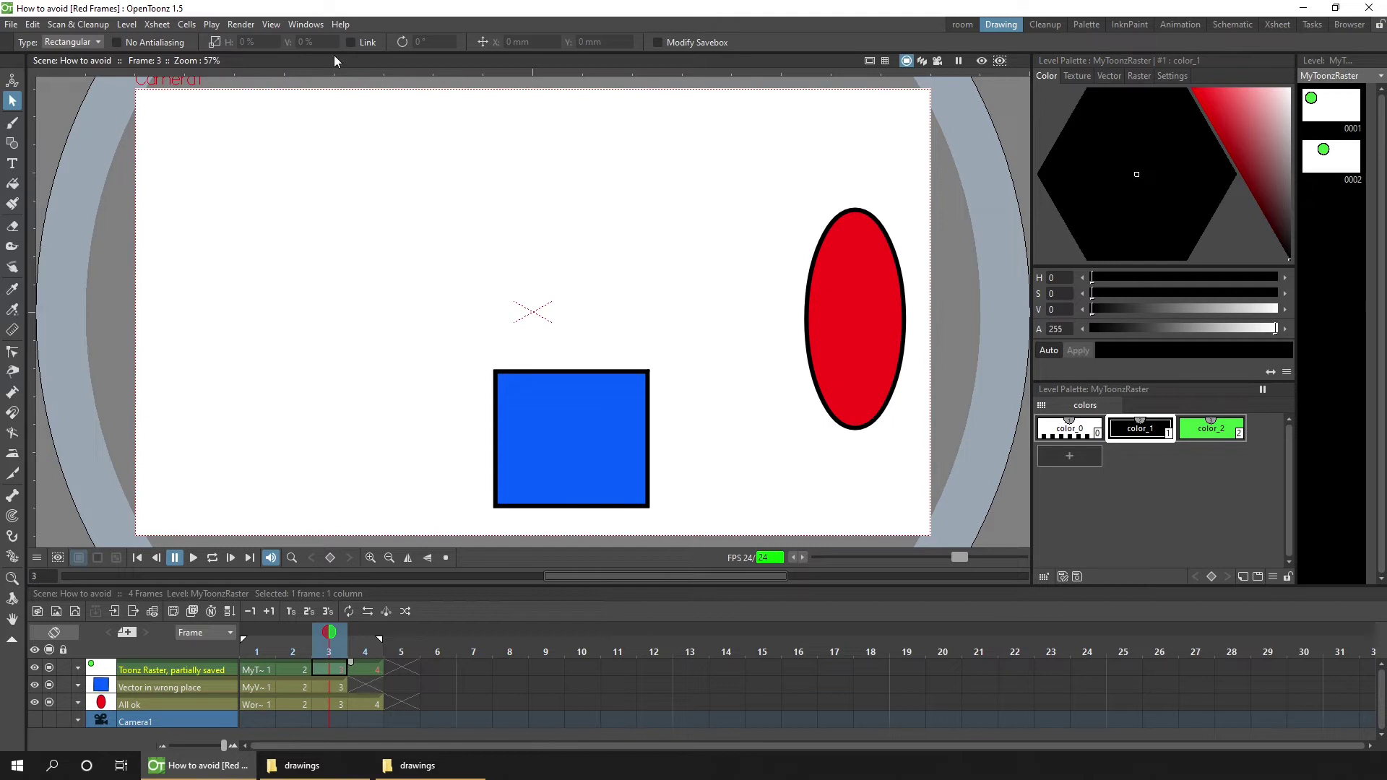
Step: Open a floating level strip to examine which MyToonzRaster drawings exist, then close it
left_click(299, 24)
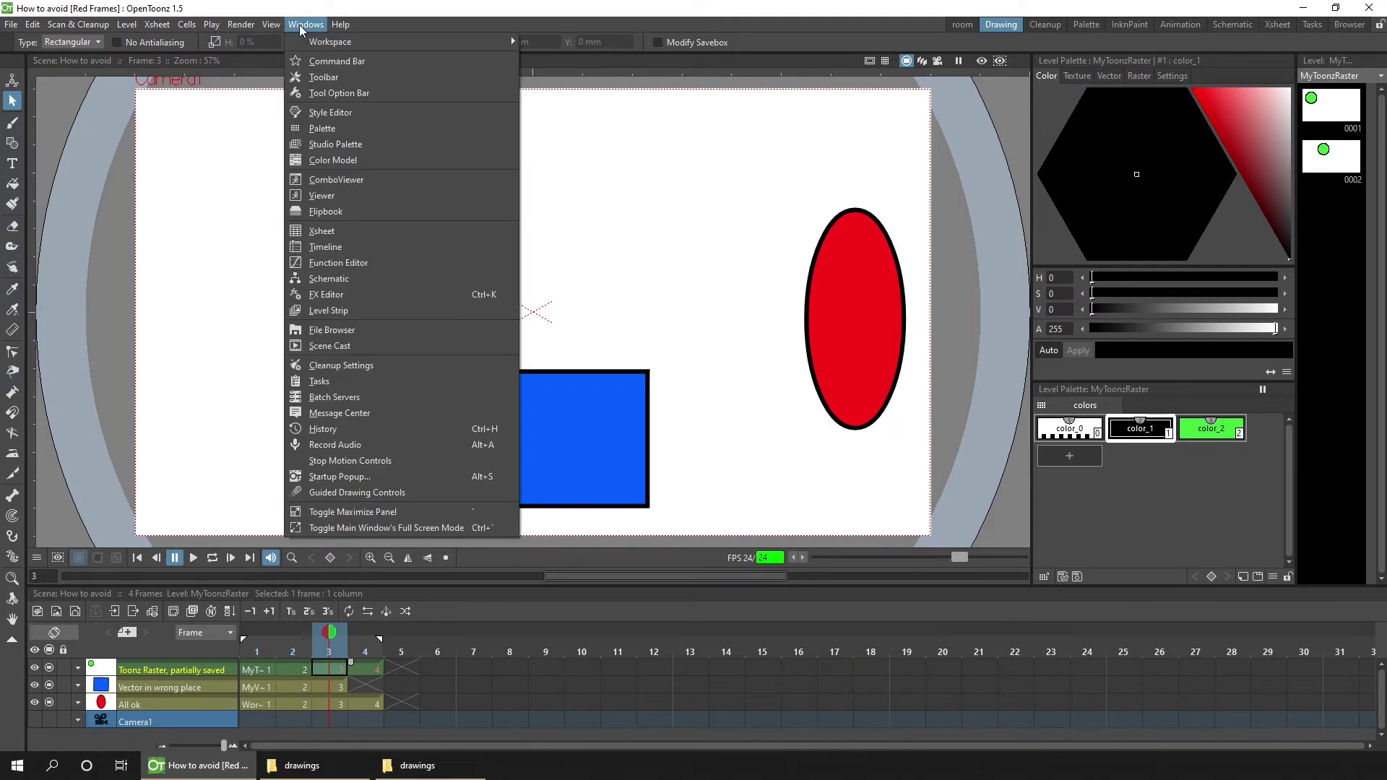
left_click(395, 311)
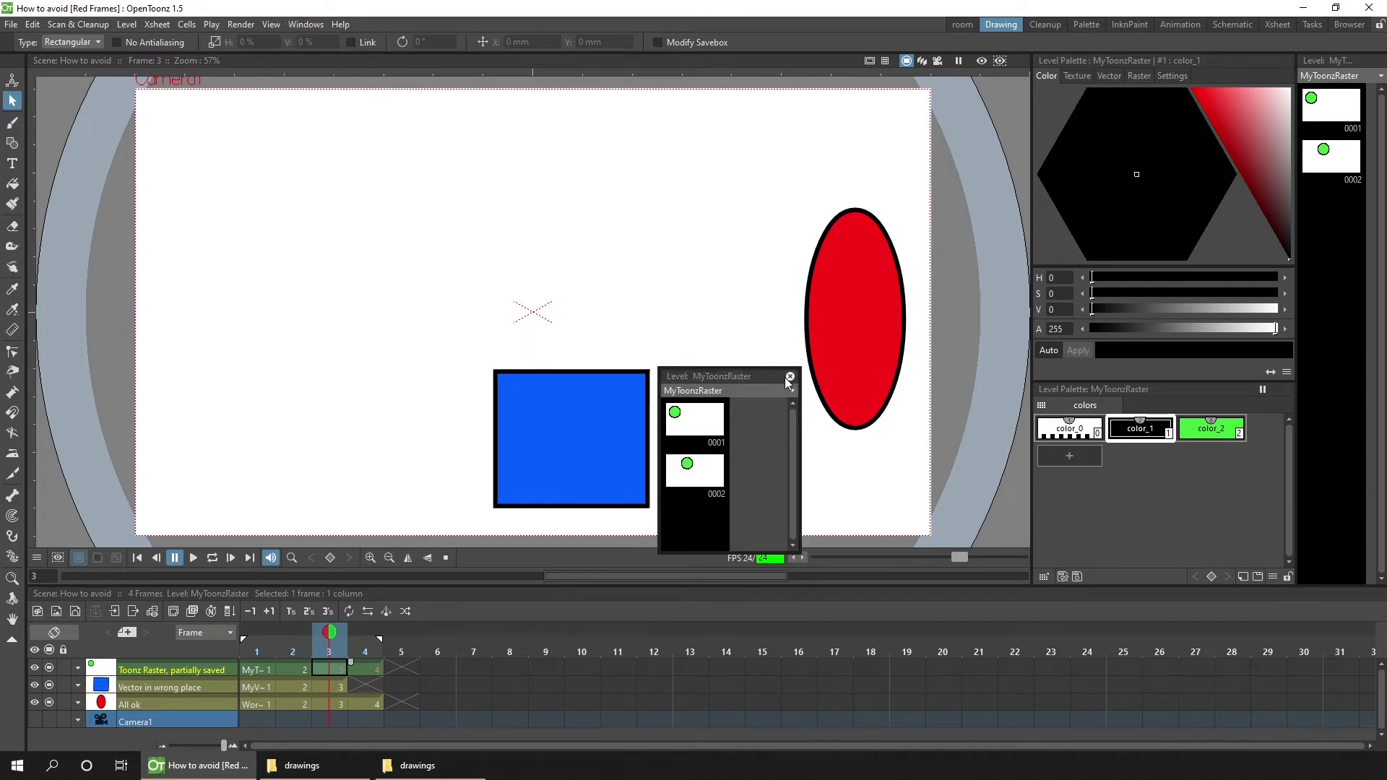
left_click_drag(787, 381, 747, 206)
left_click(749, 208)
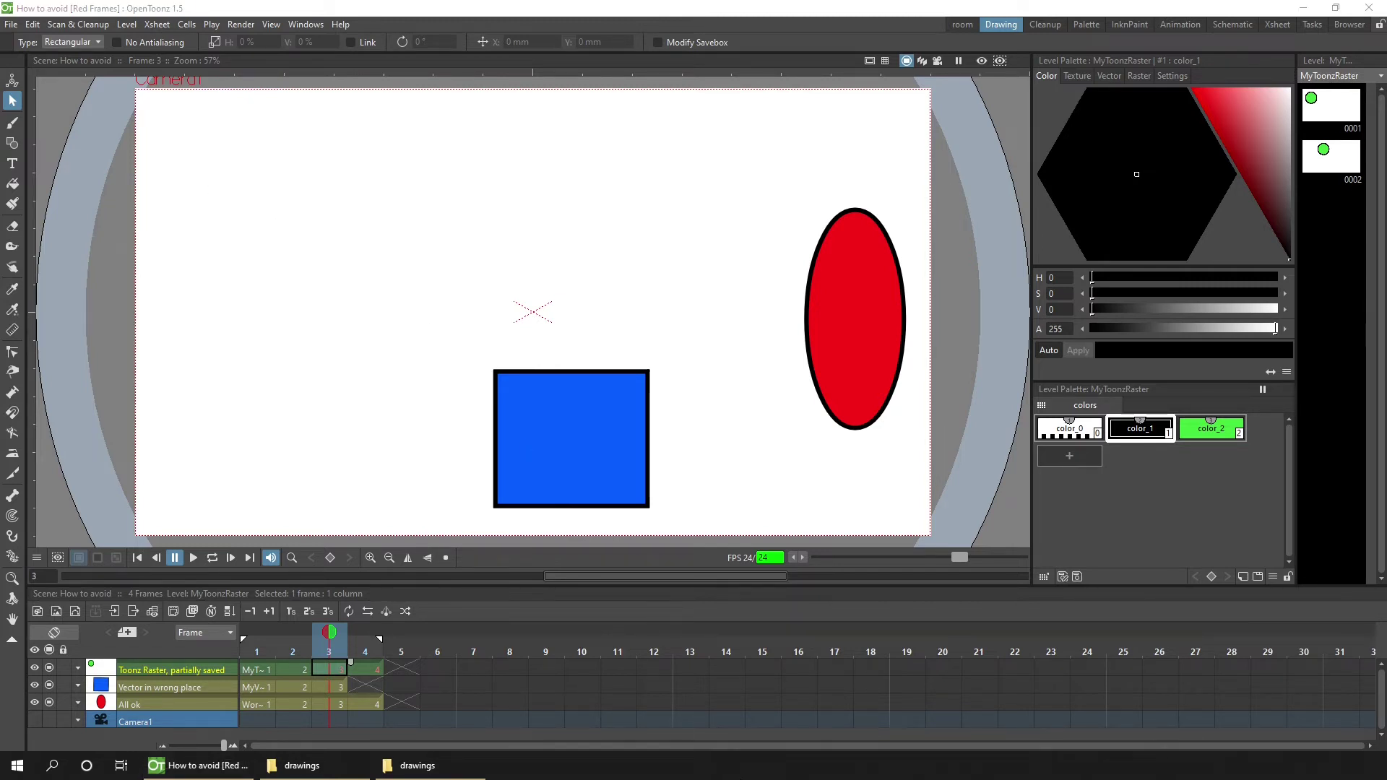
Step: Review the backup options in the Saving preferences, including the number of backups to keep, then close the preferences
left_click(13, 25)
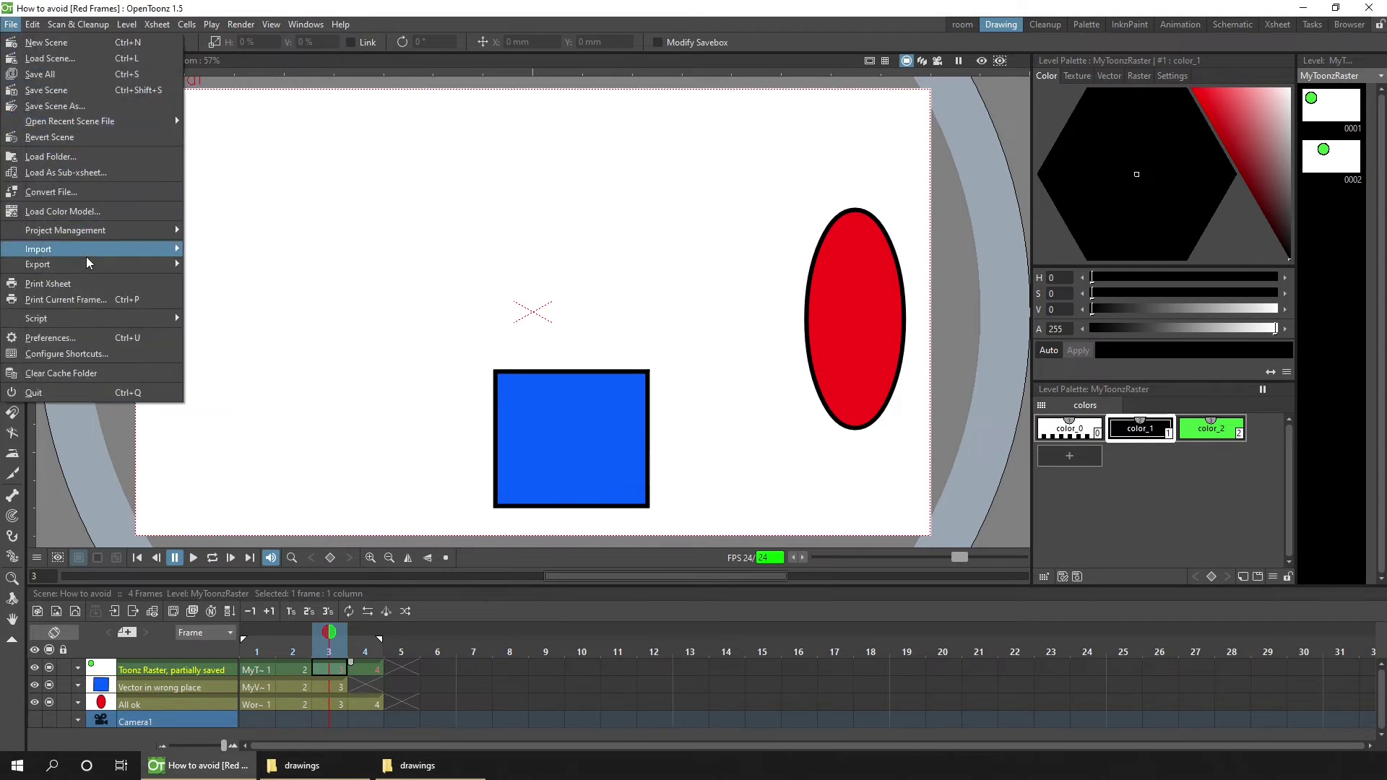
left_click(50, 337)
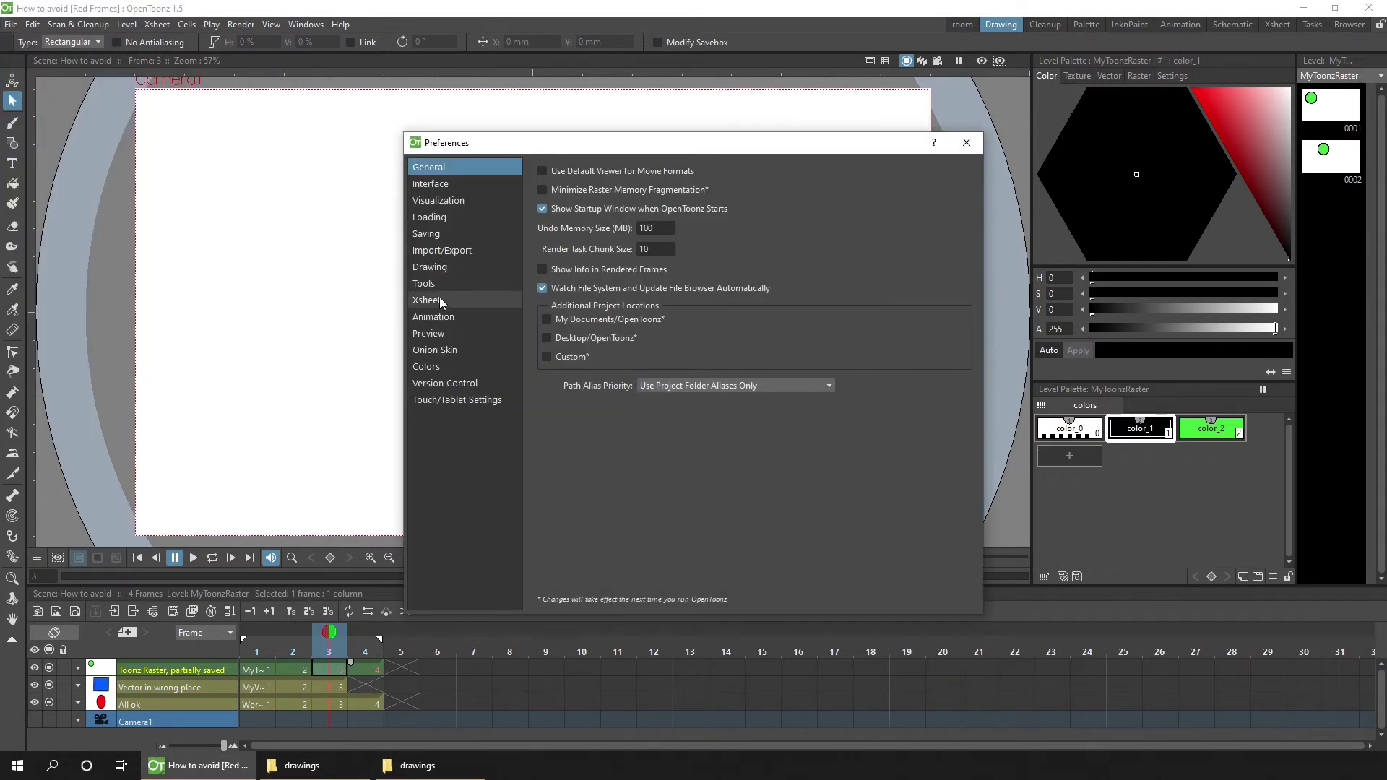
left_click(439, 235)
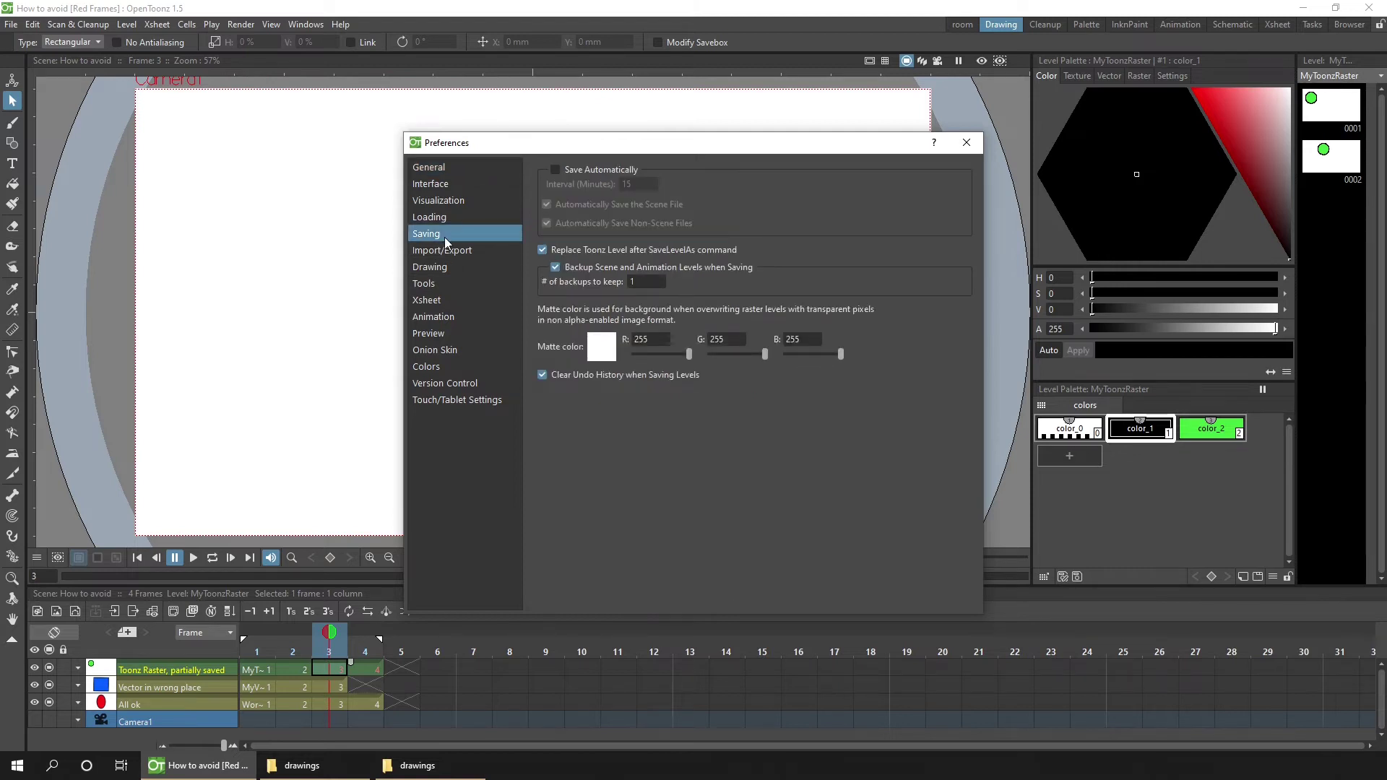
double_click(652, 282)
left_click(967, 142)
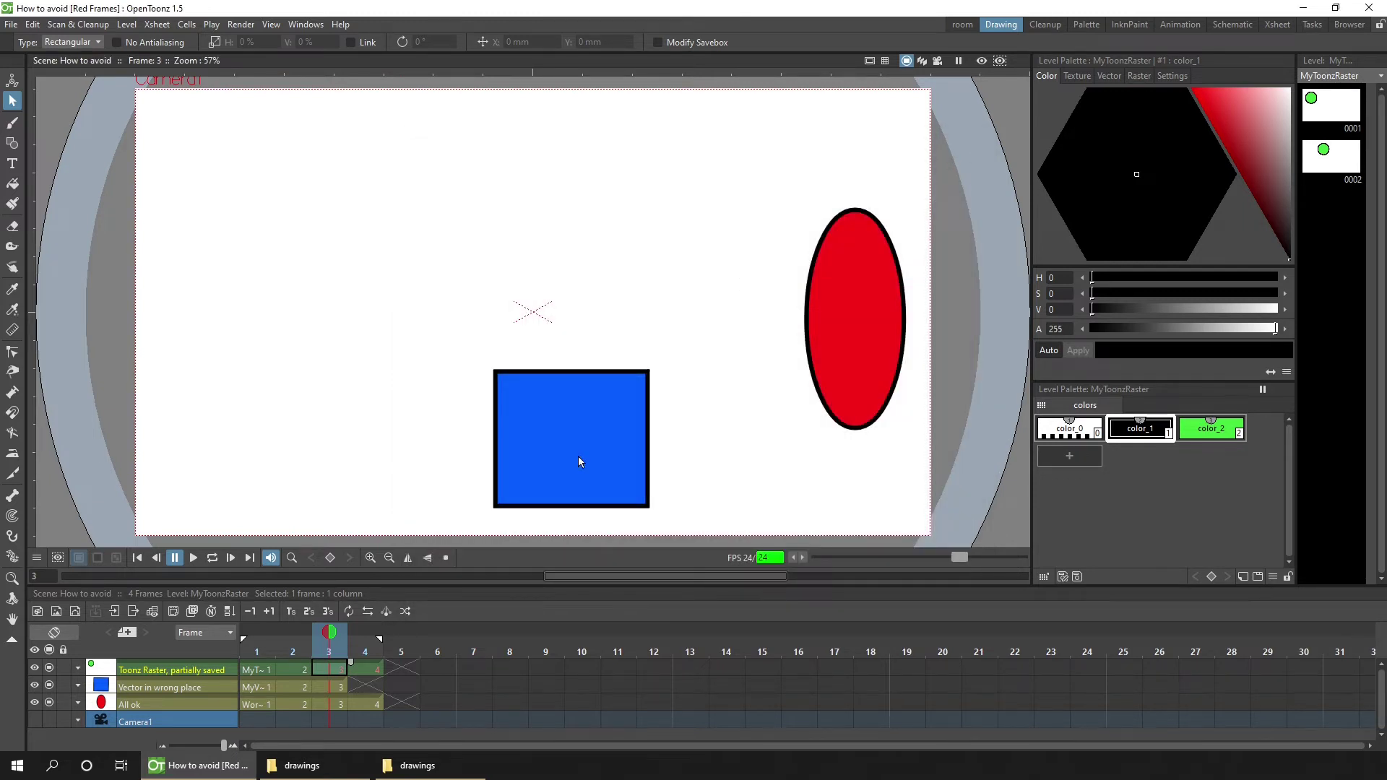
Step: Check the file name and folder path of the MyToonzRaster level in its Level Settings
right_click(335, 669)
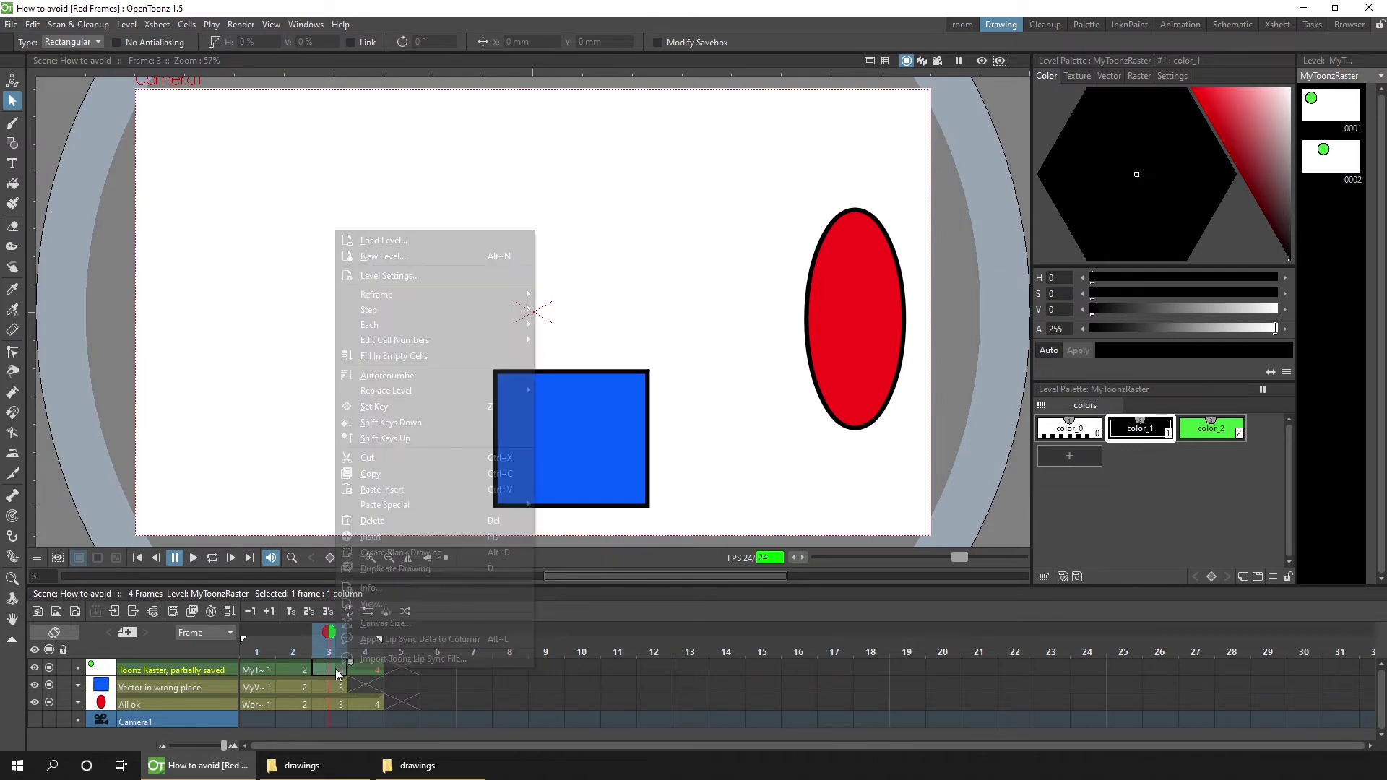
left_click(415, 278)
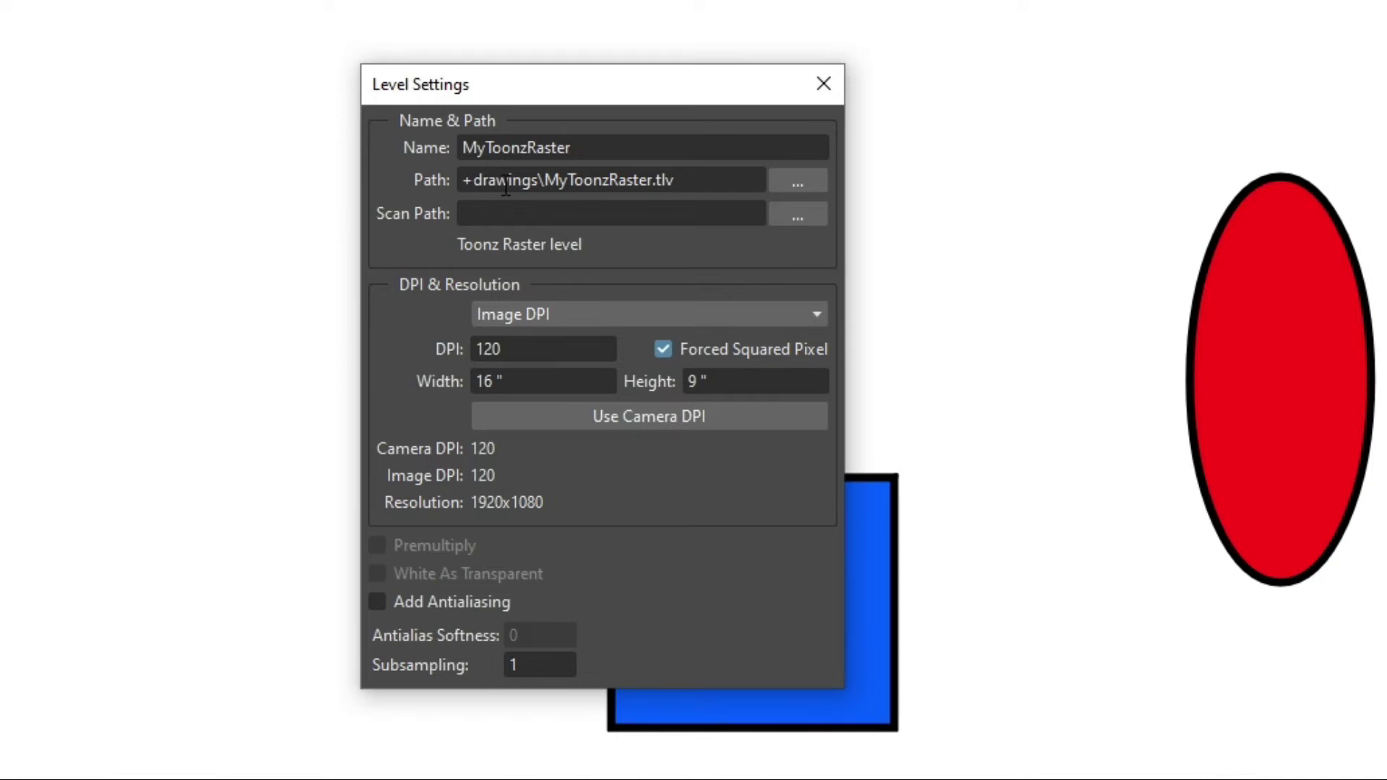
left_click(797, 185)
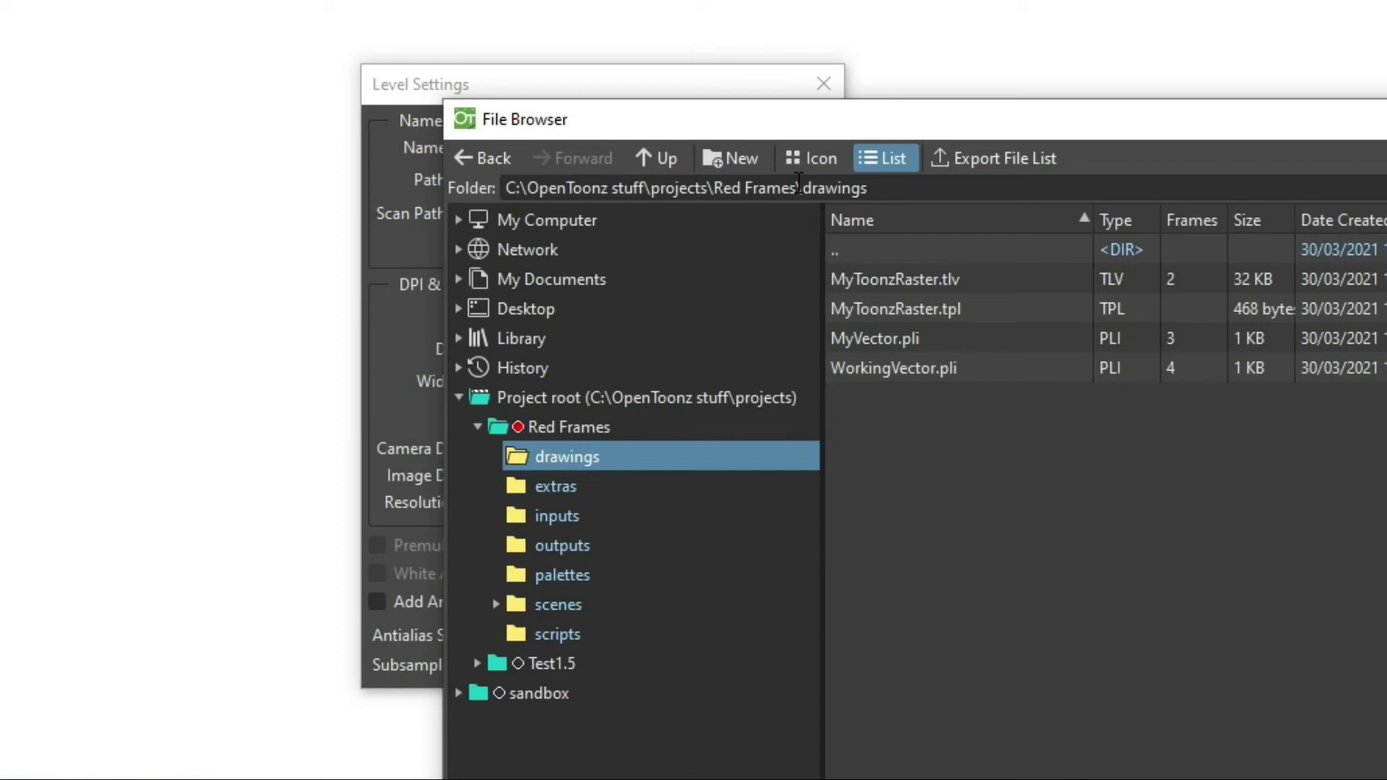
left_click_drag(874, 188, 939, 186)
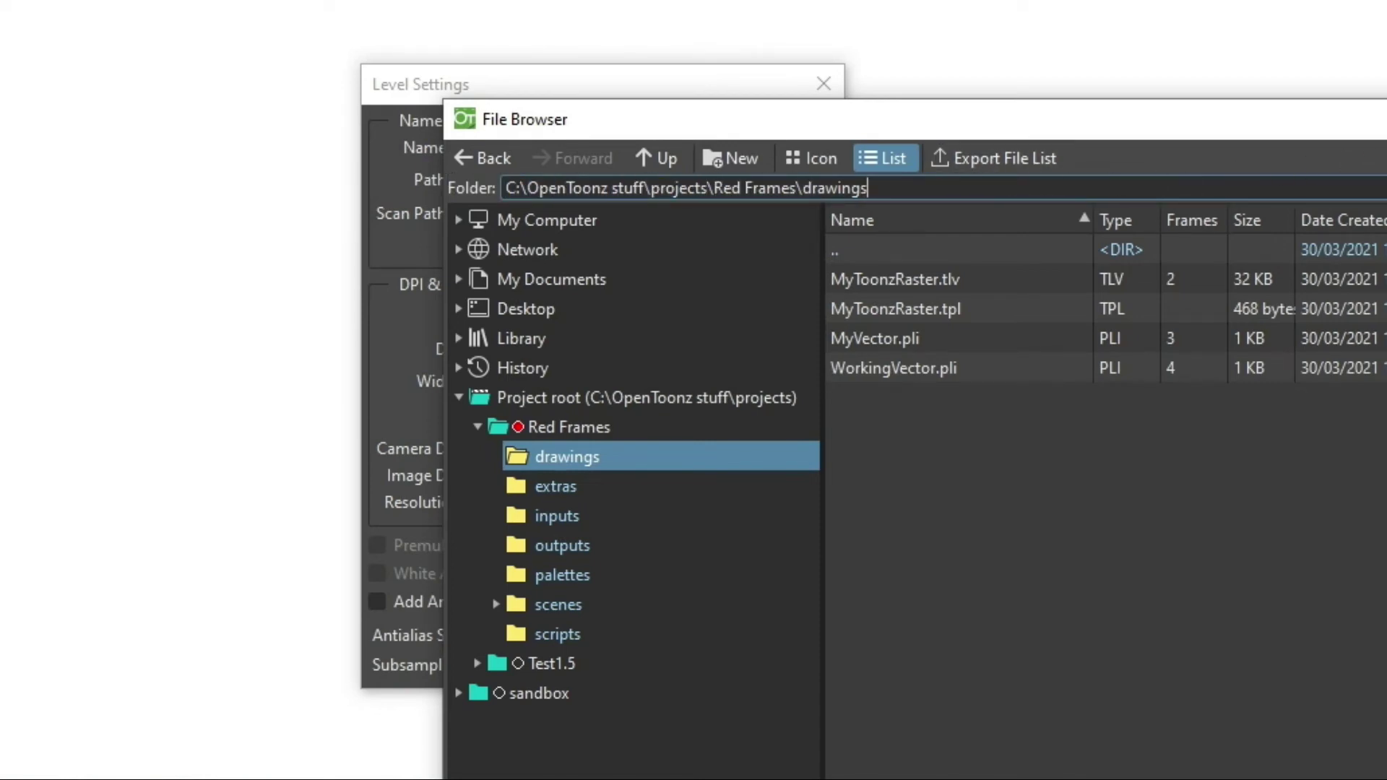
key("Escape")
left_click_drag(546, 181, 699, 180)
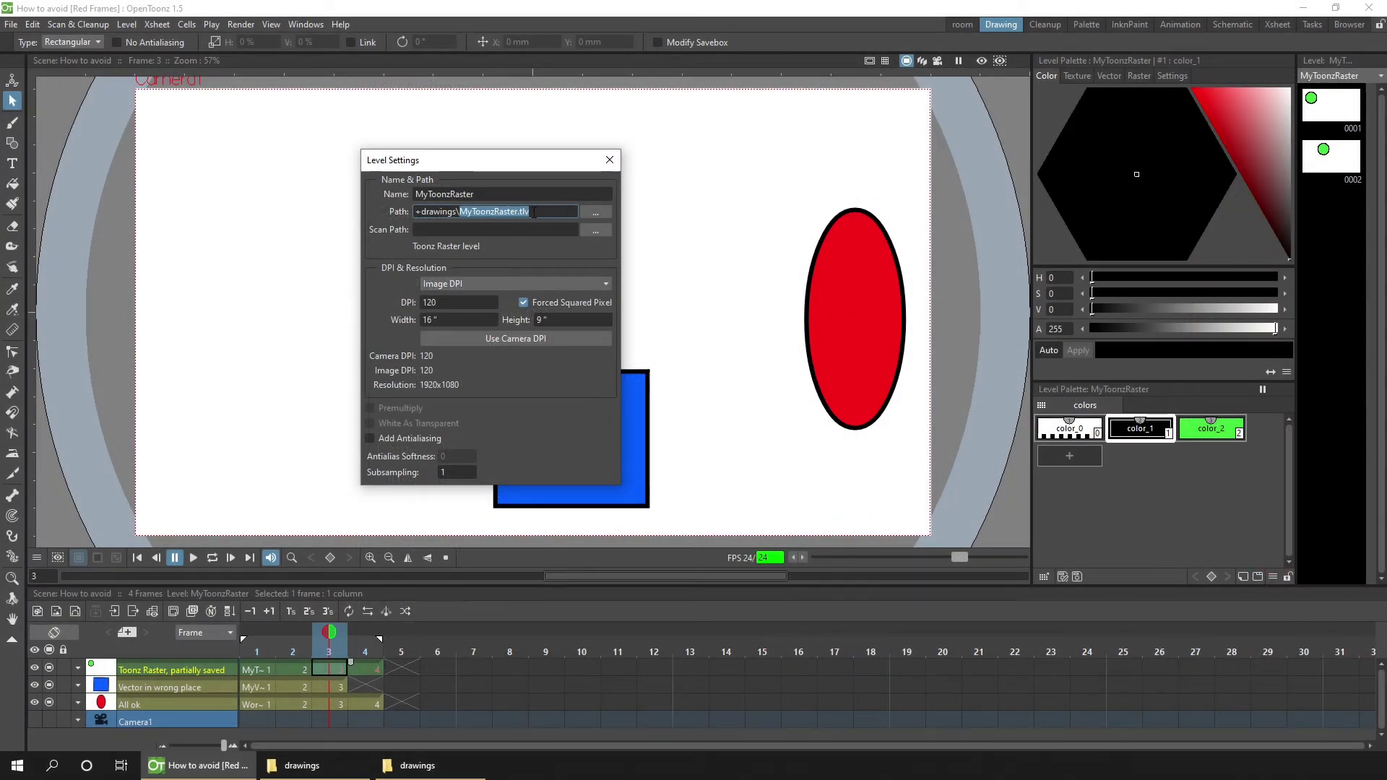
Step: Switch to the drawings folder in File Explorer and compare MyToonzRaster.tlv with its backup MyToonzRaster.tlv.bak
left_click(427, 766)
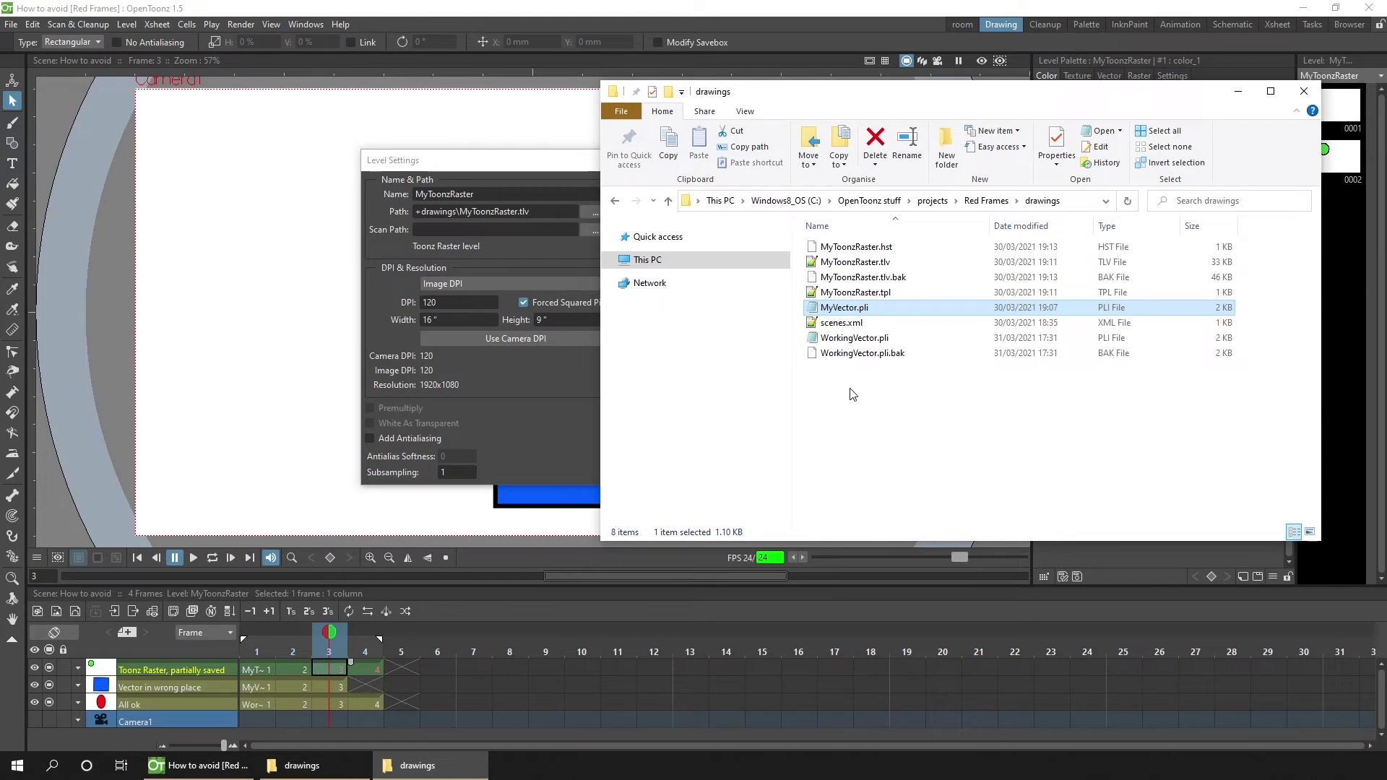
left_click(845, 262)
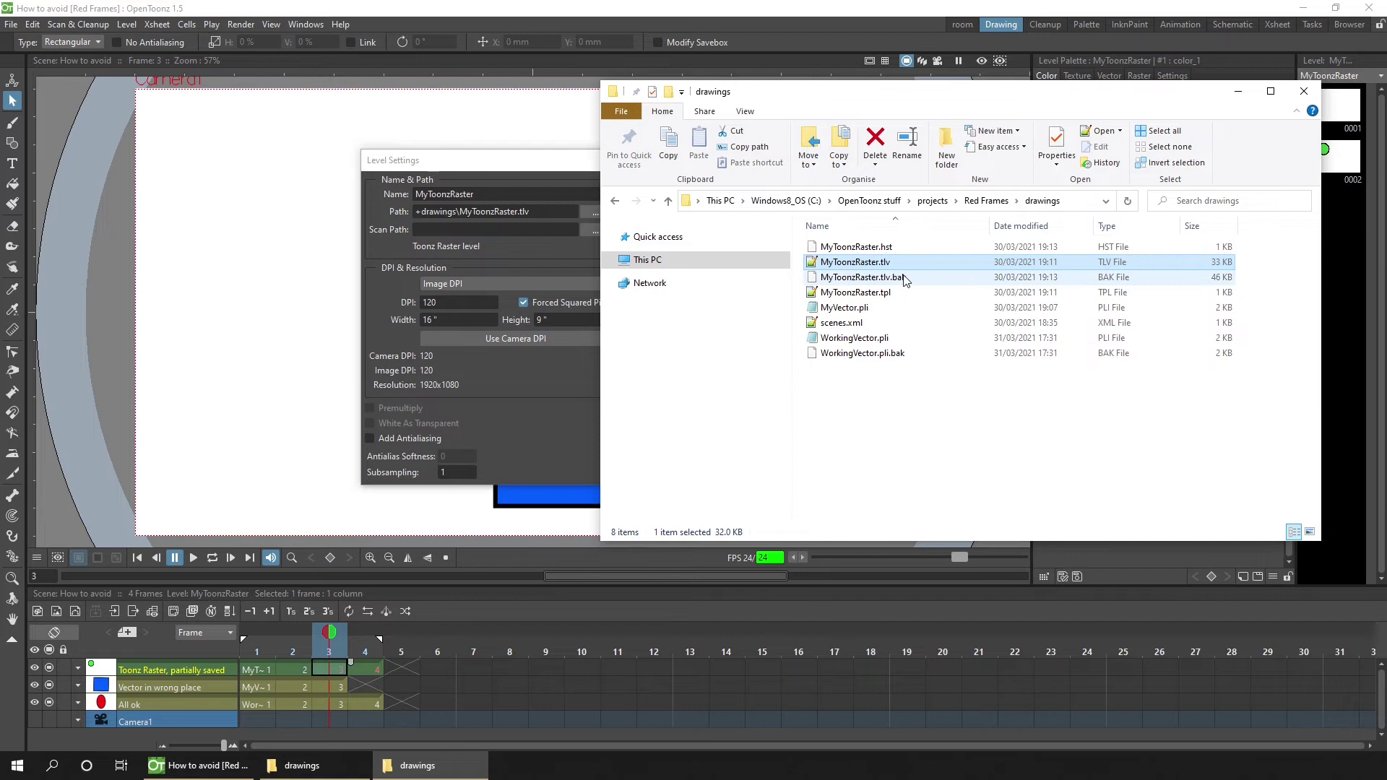
left_click(902, 282)
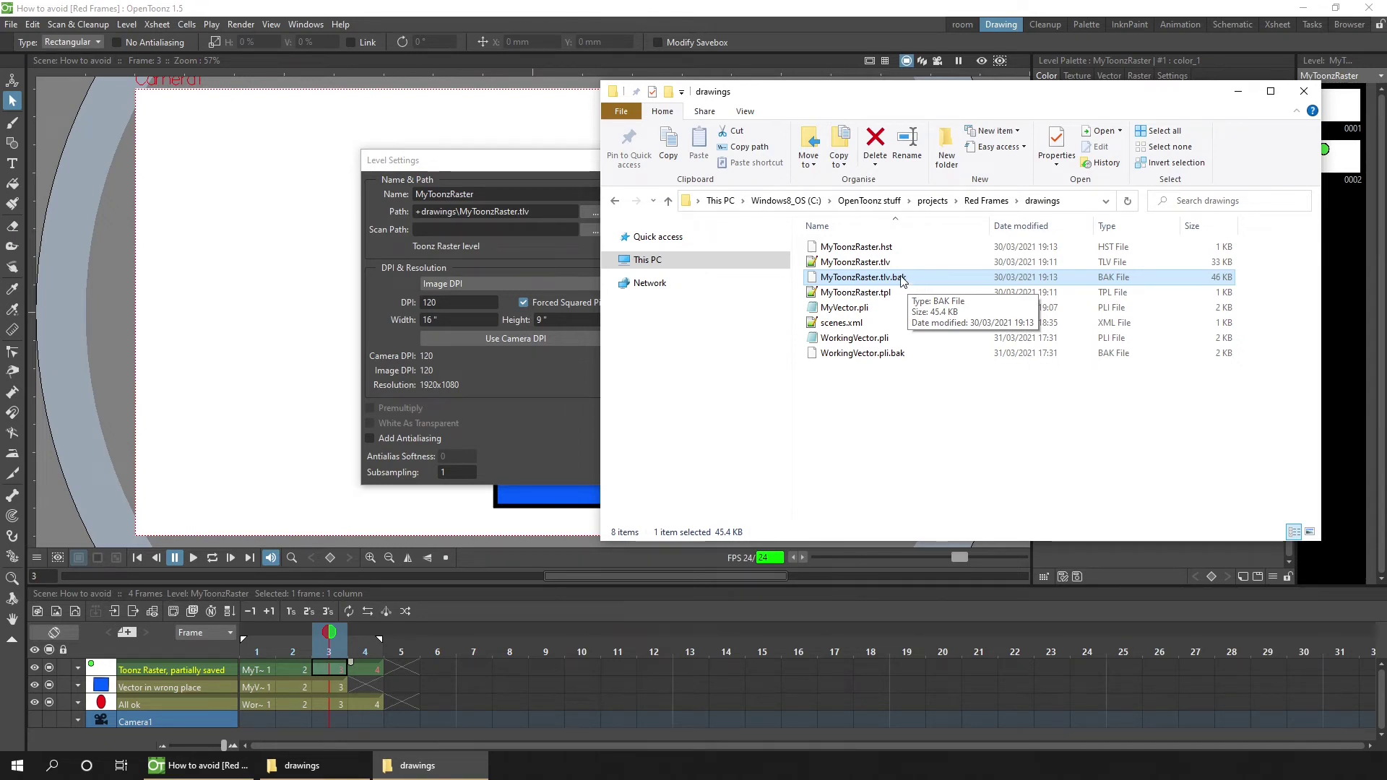
Step: Rename the MyToonzRaster.tlv file as MyToonzRaster.tlv.DT and accept the extension change
left_click(871, 265)
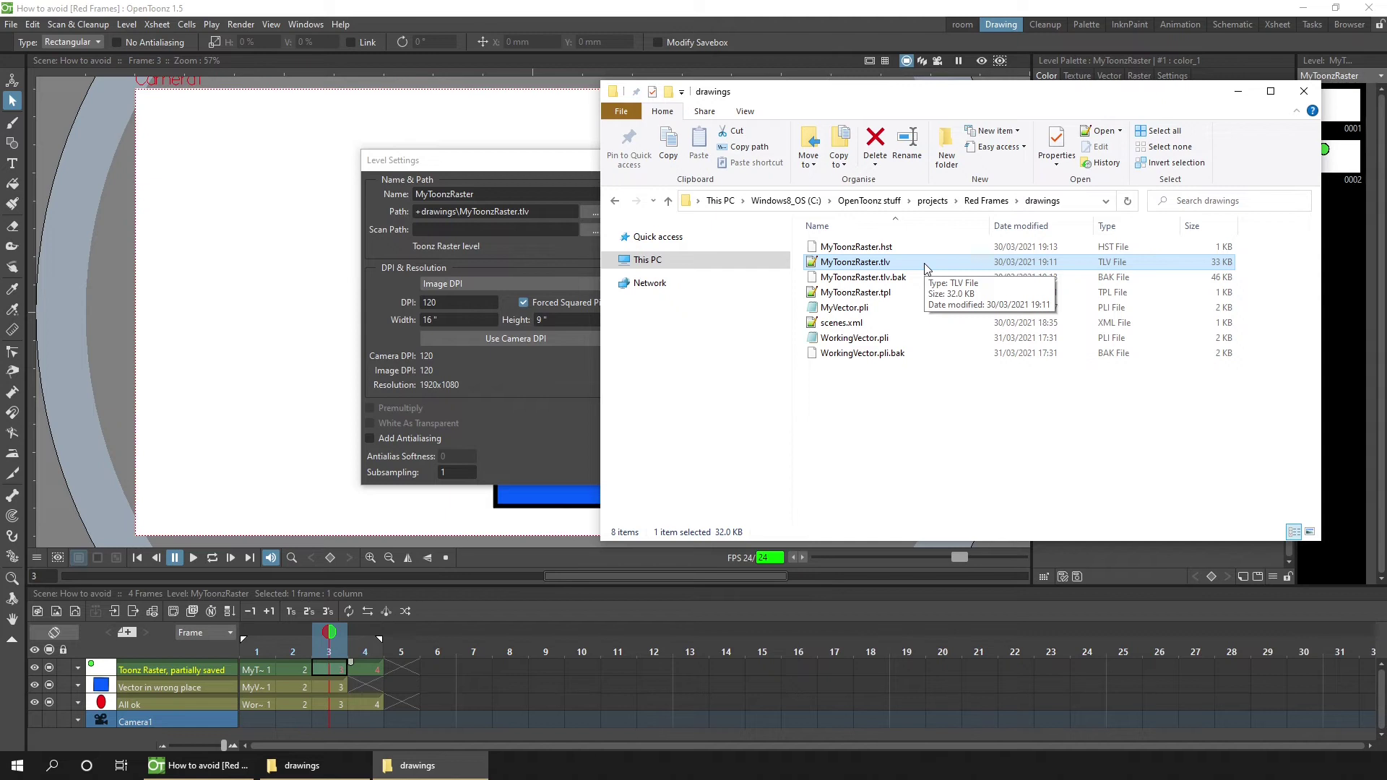
key("F2")
key("End")
type(".DT")
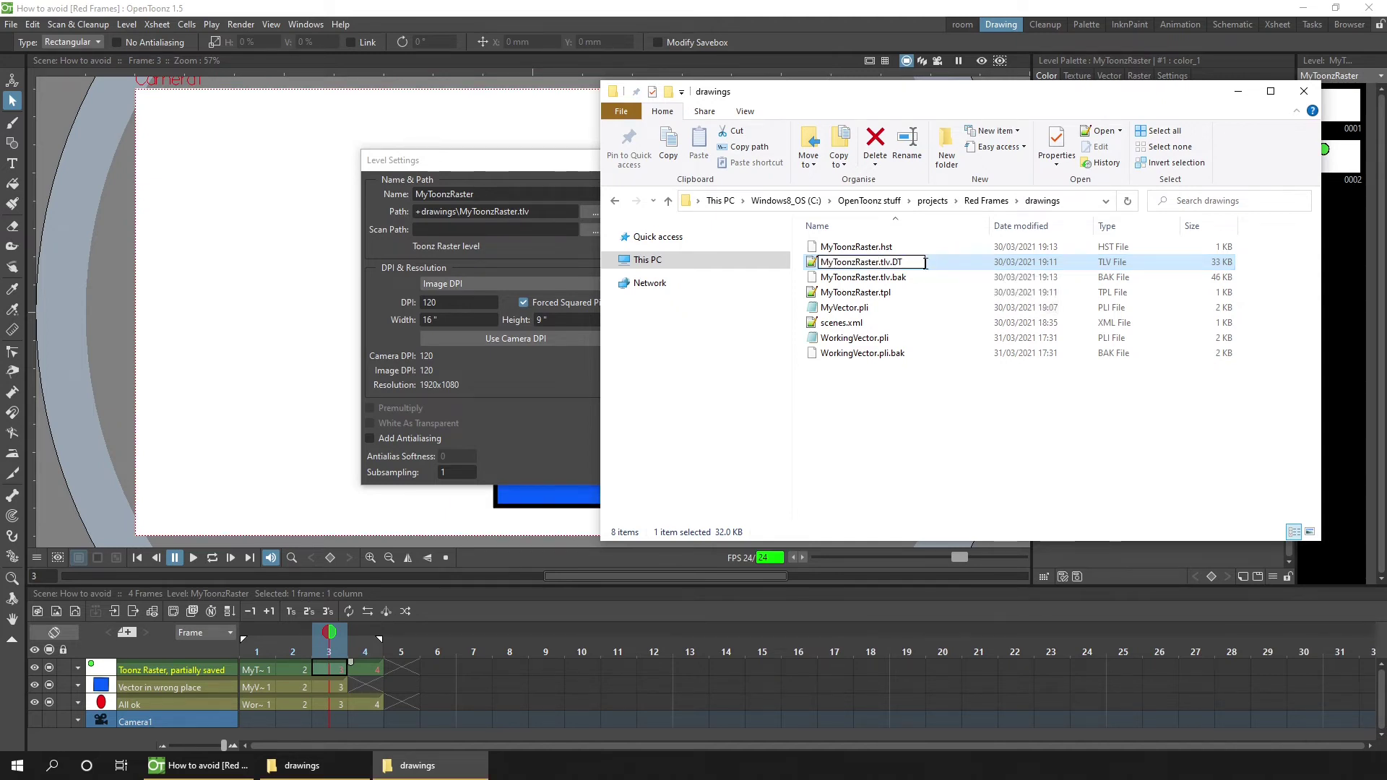
key("Return")
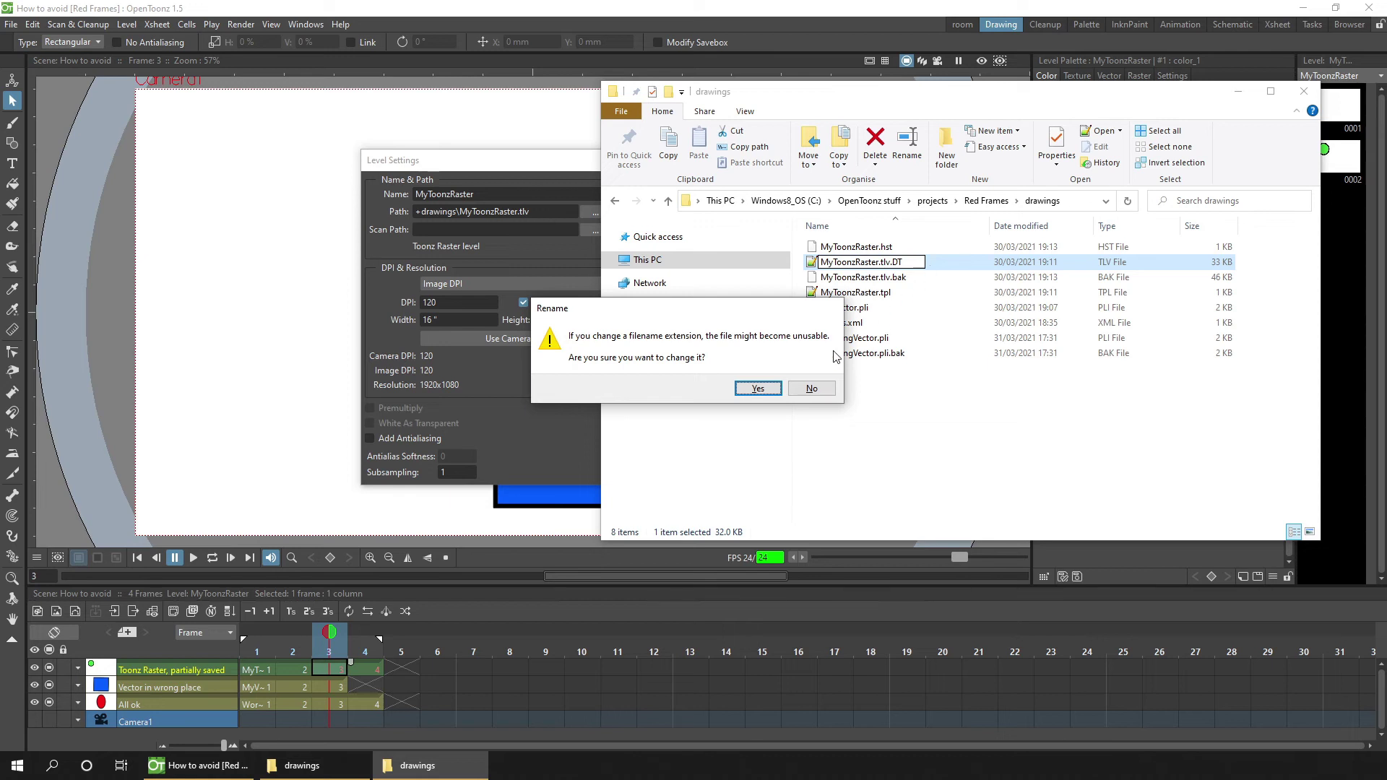
left_click(758, 391)
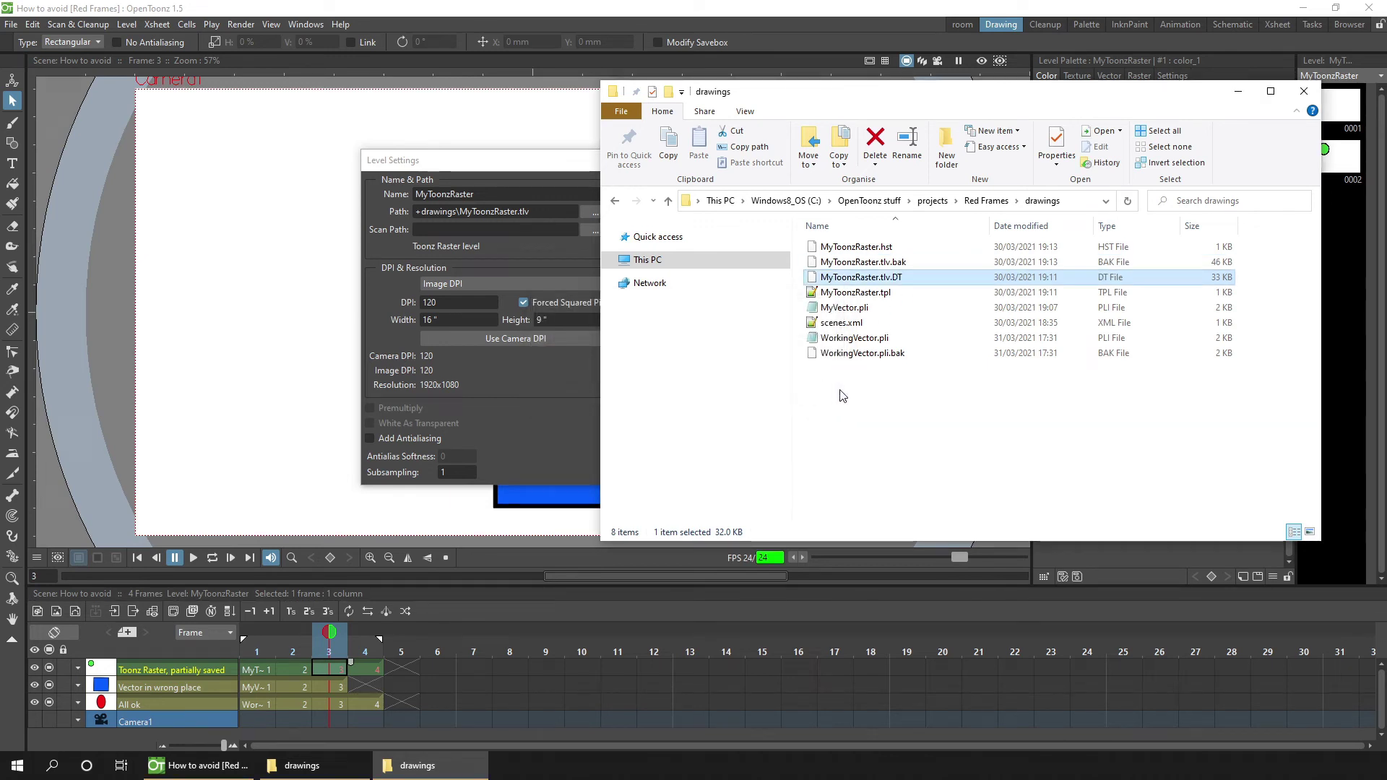
Step: Rename the backup MyToonzRaster.tlv.bak as MyToonzRaster.tlv and accept the extension change
left_click(882, 265)
left_click(882, 264)
key("End")
key("BackSpace")
key("BackSpace")
key("BackSpace")
key("BackSpace")
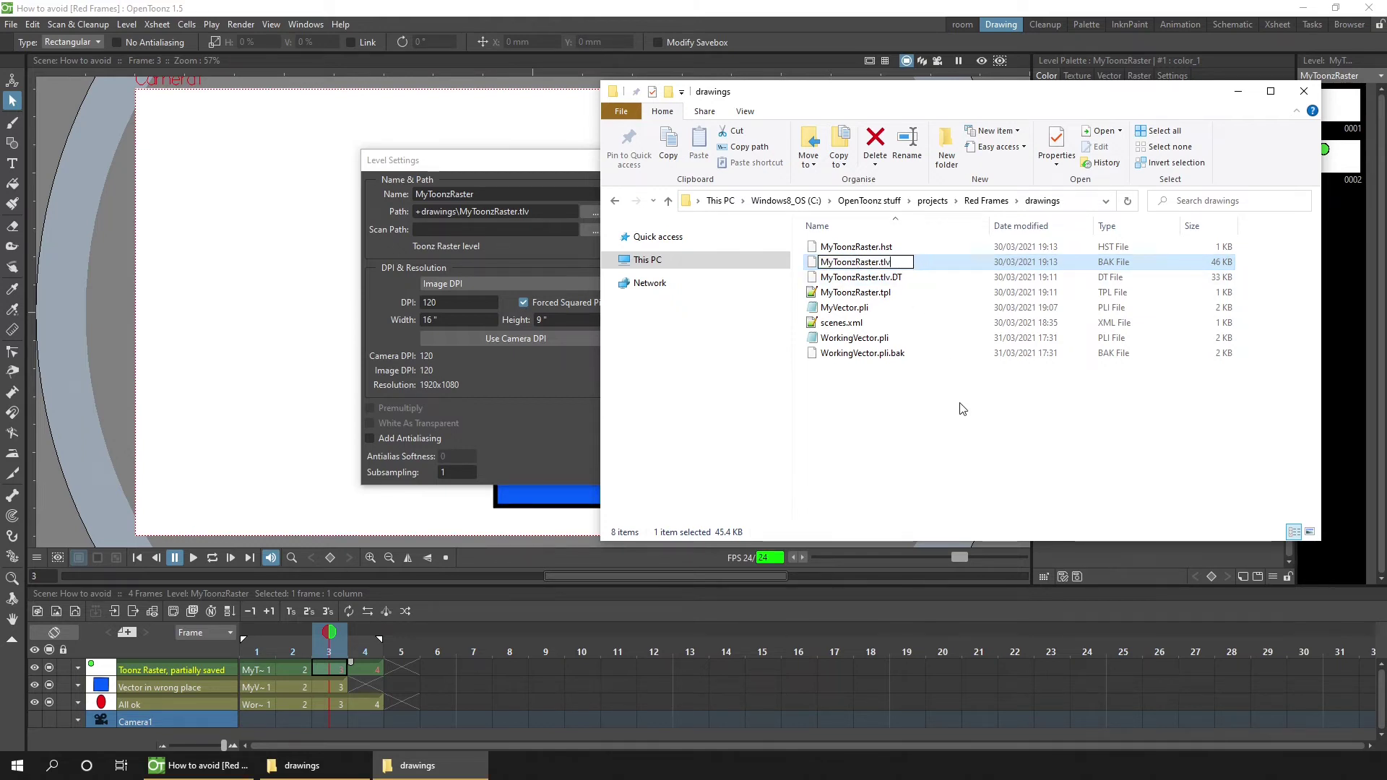
key("Return")
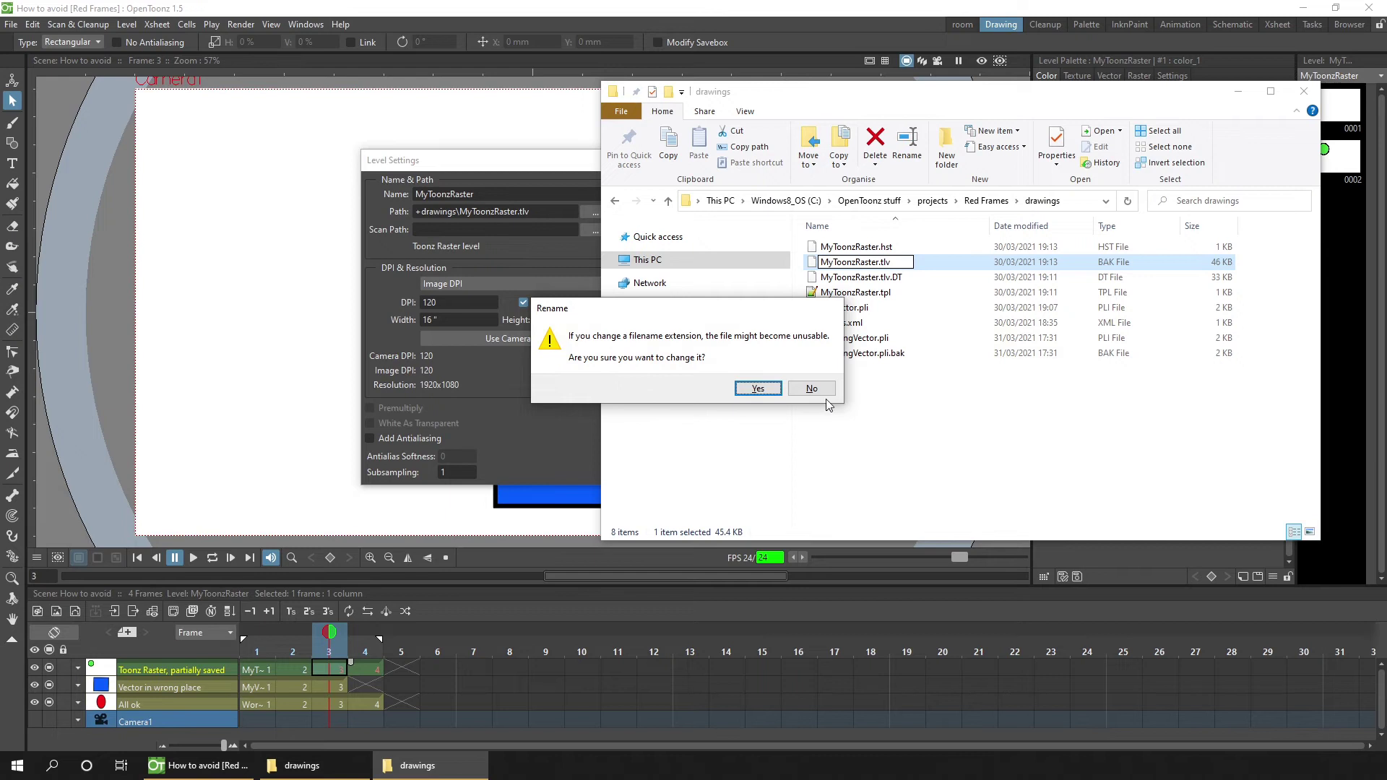
left_click(758, 389)
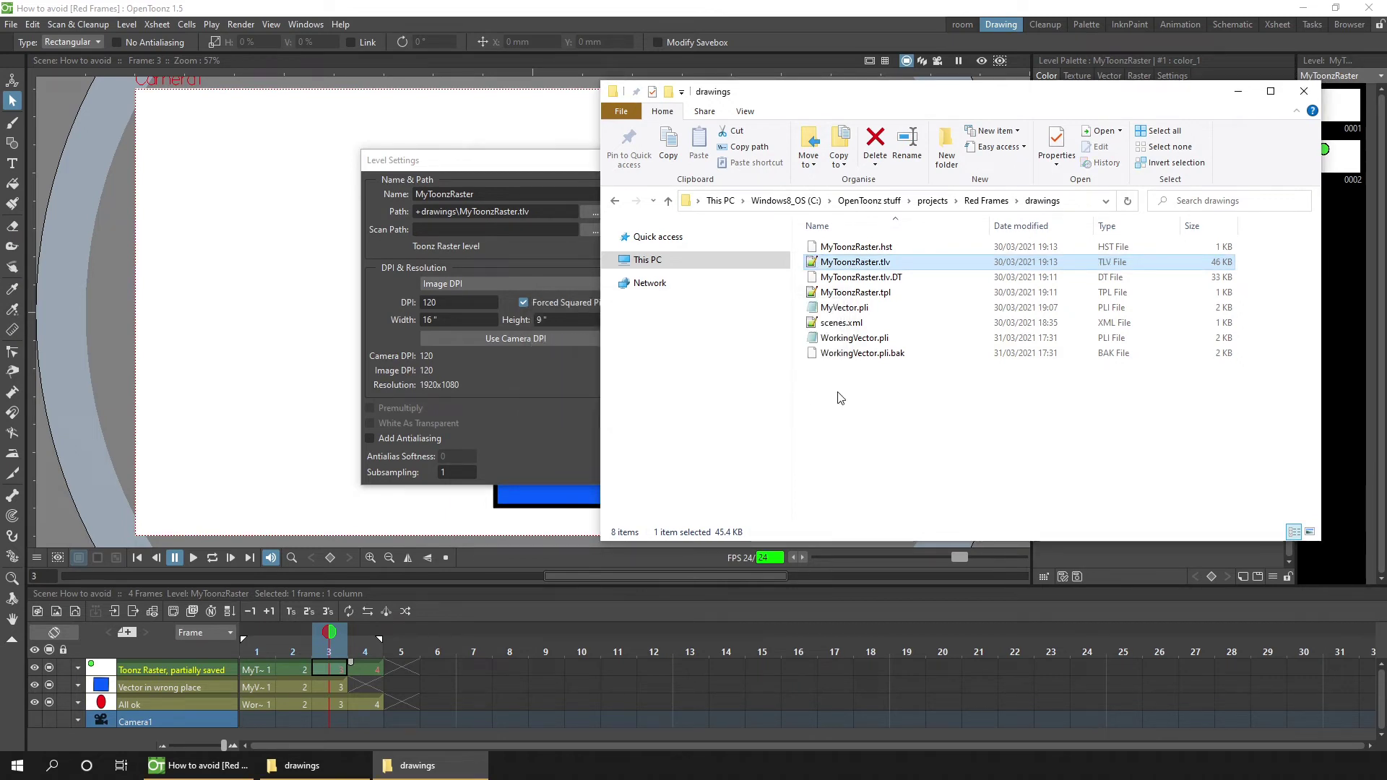
Step: Return to OpenToonz, close Level Settings and reload the recent scene "How to avoid.tnz"
left_click(549, 160)
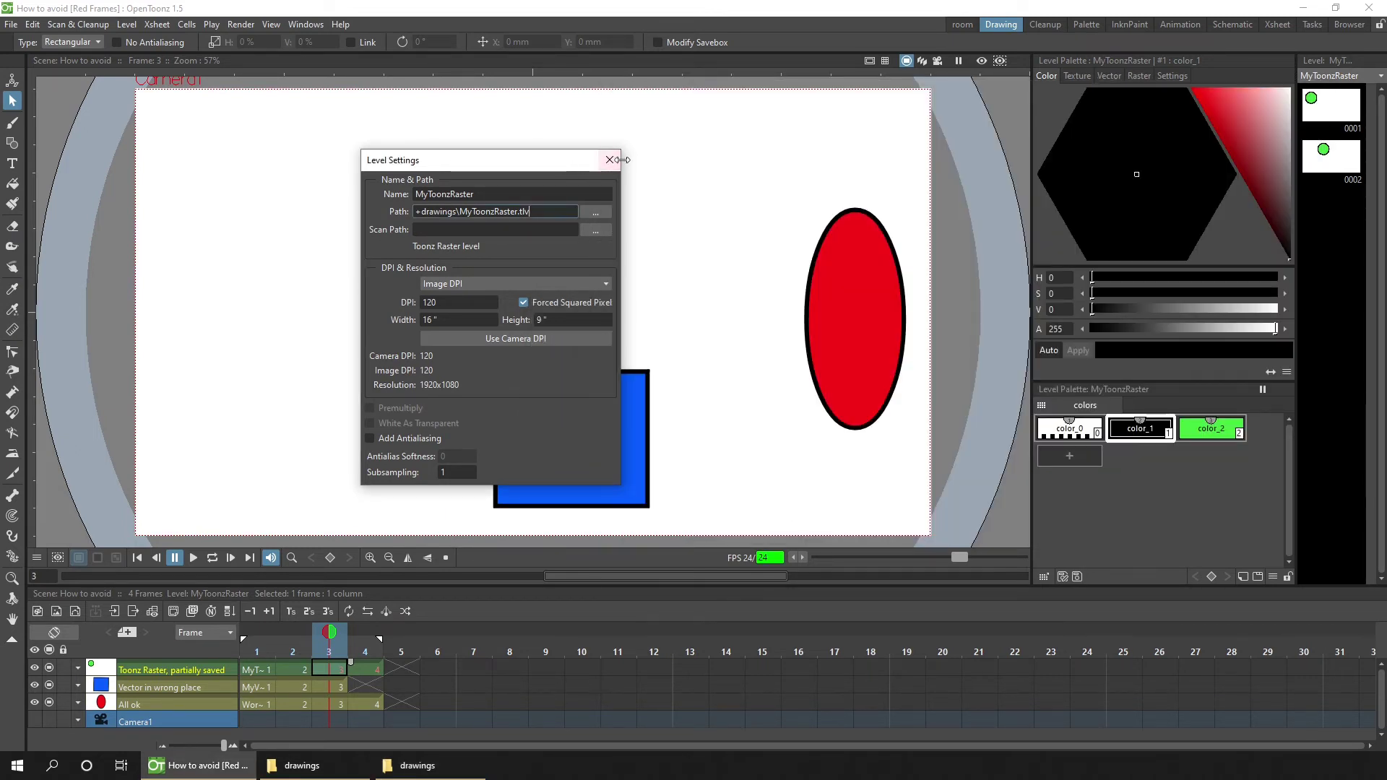
left_click(611, 160)
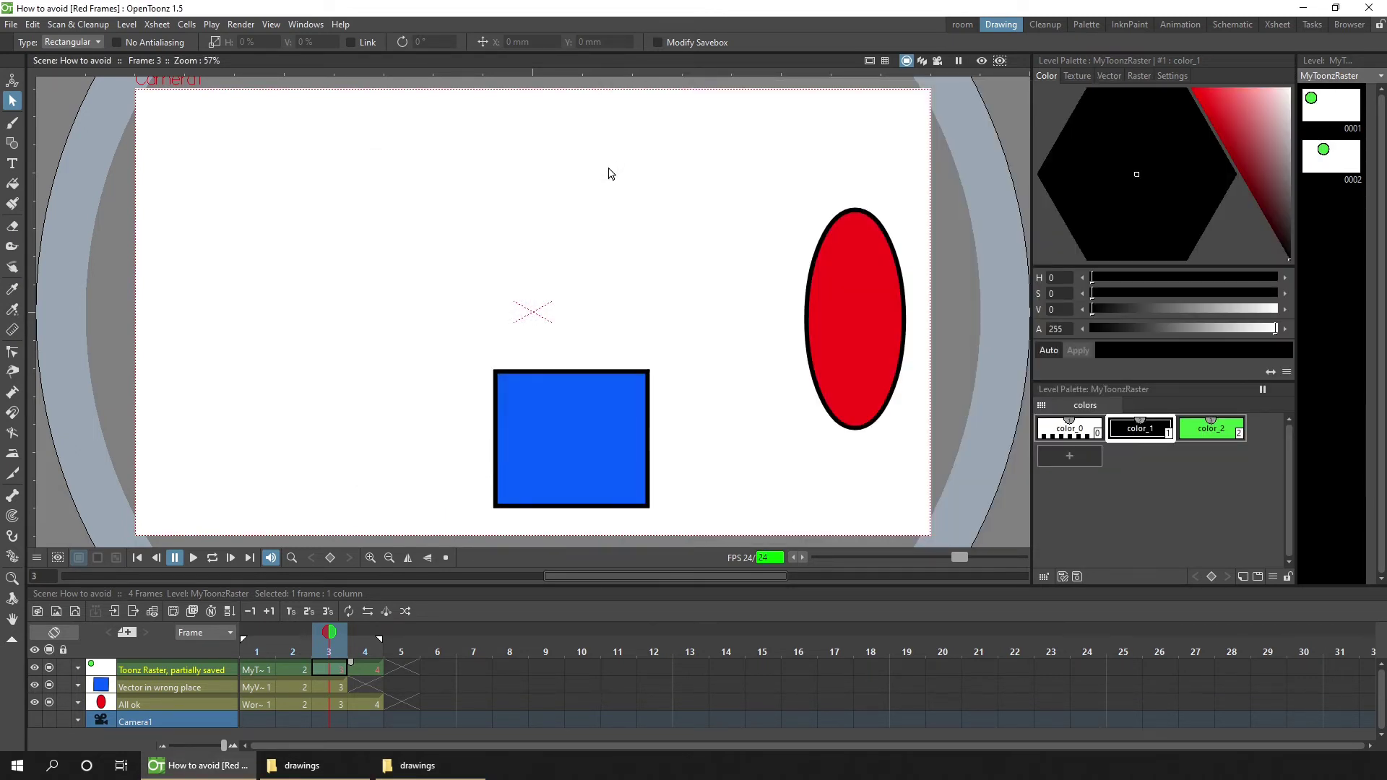
left_click(11, 24)
mouse_move(79, 122)
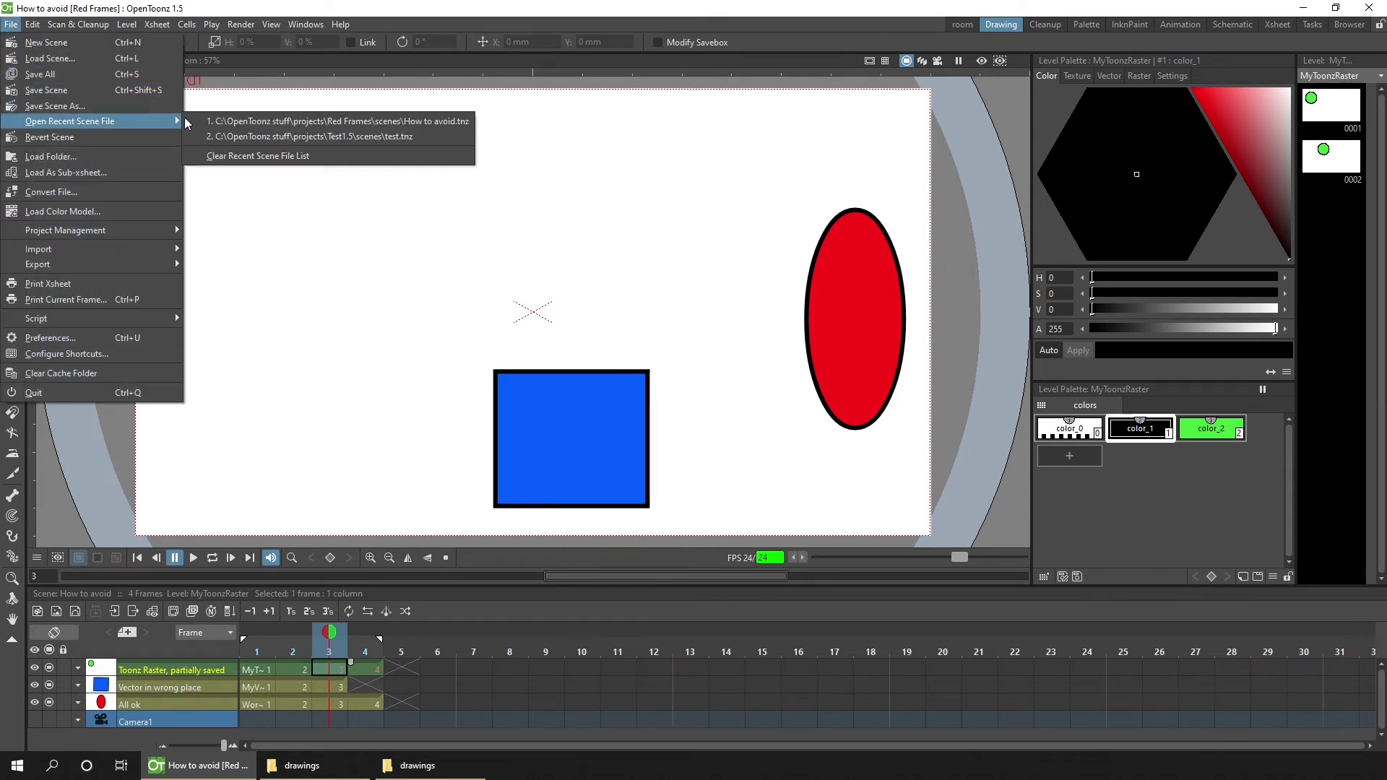
left_click(261, 121)
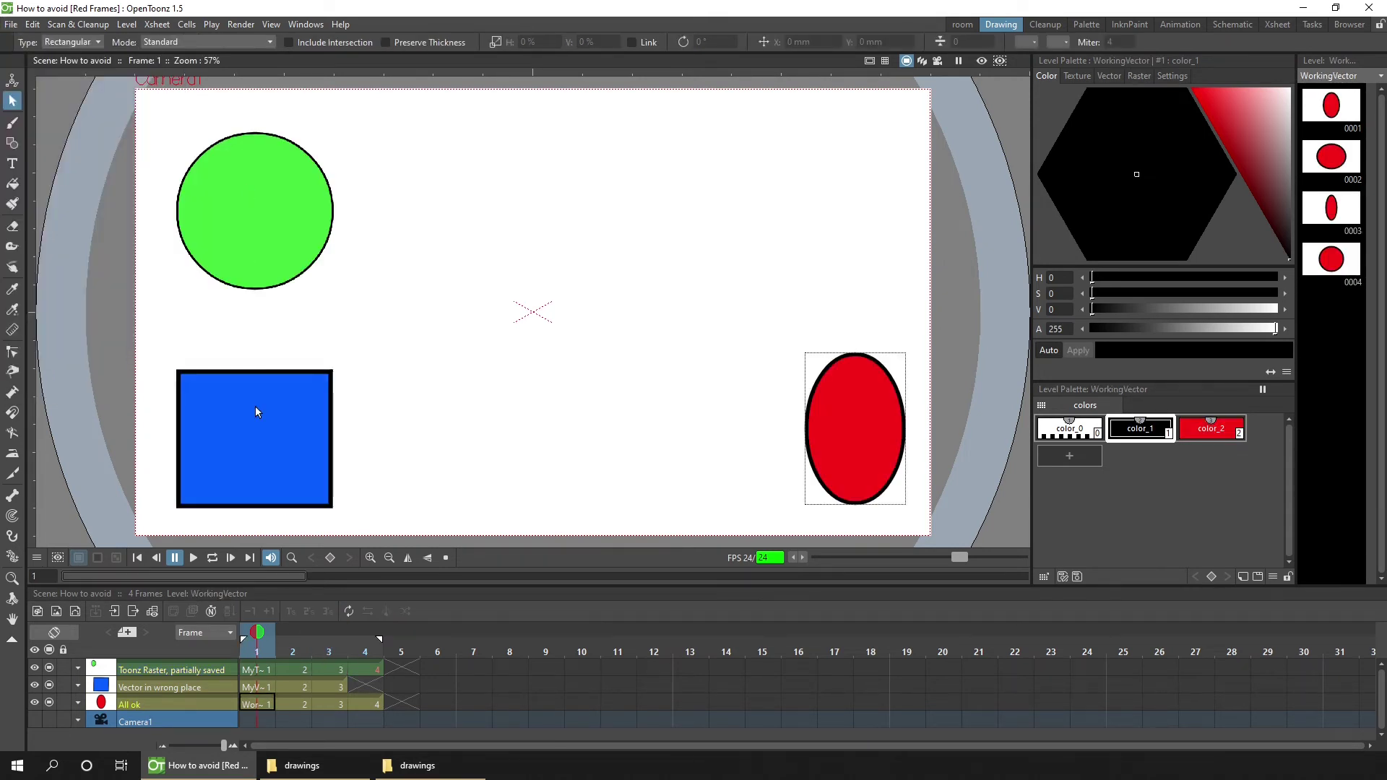
Step: Check the drawings of the "Toonz Raster, partially saved" level in frames 1 to 4
left_click(262, 669)
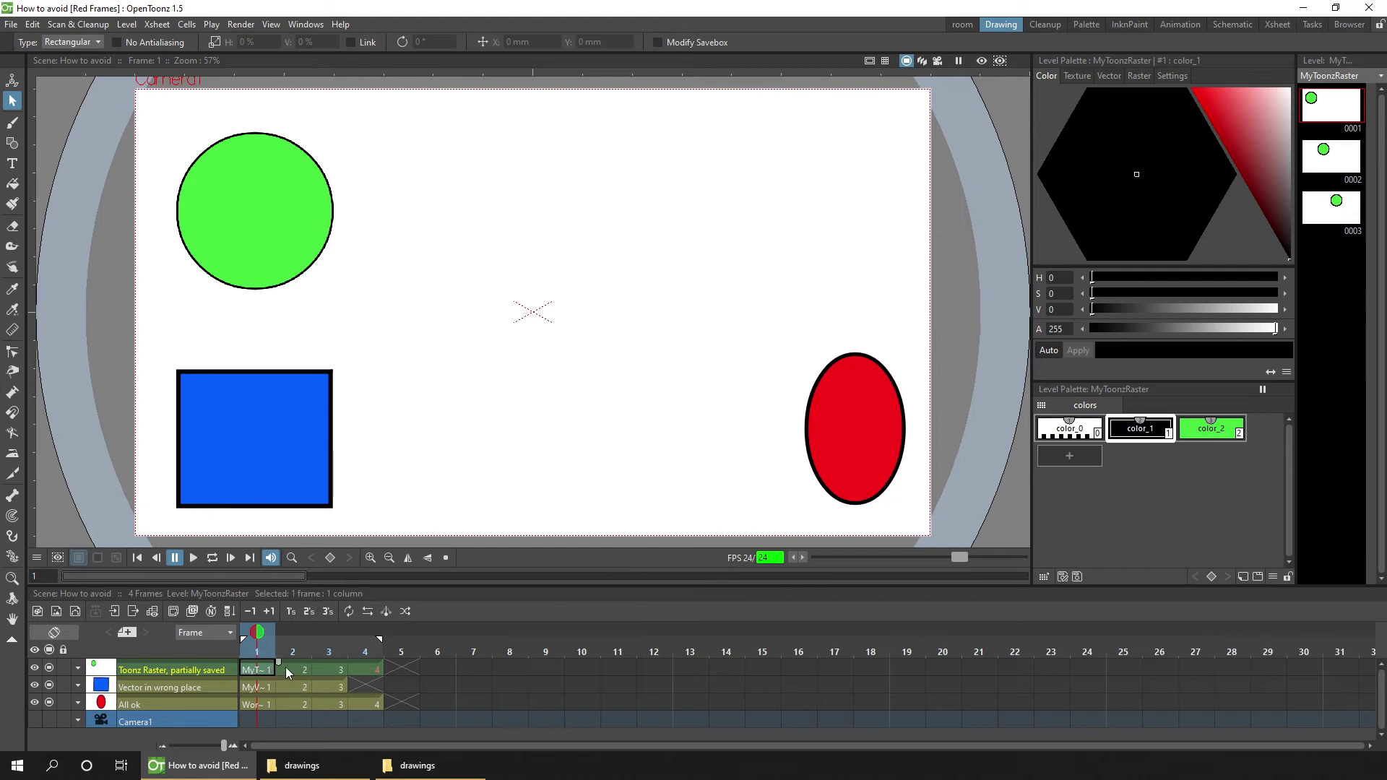
left_click(285, 666)
left_click(322, 666)
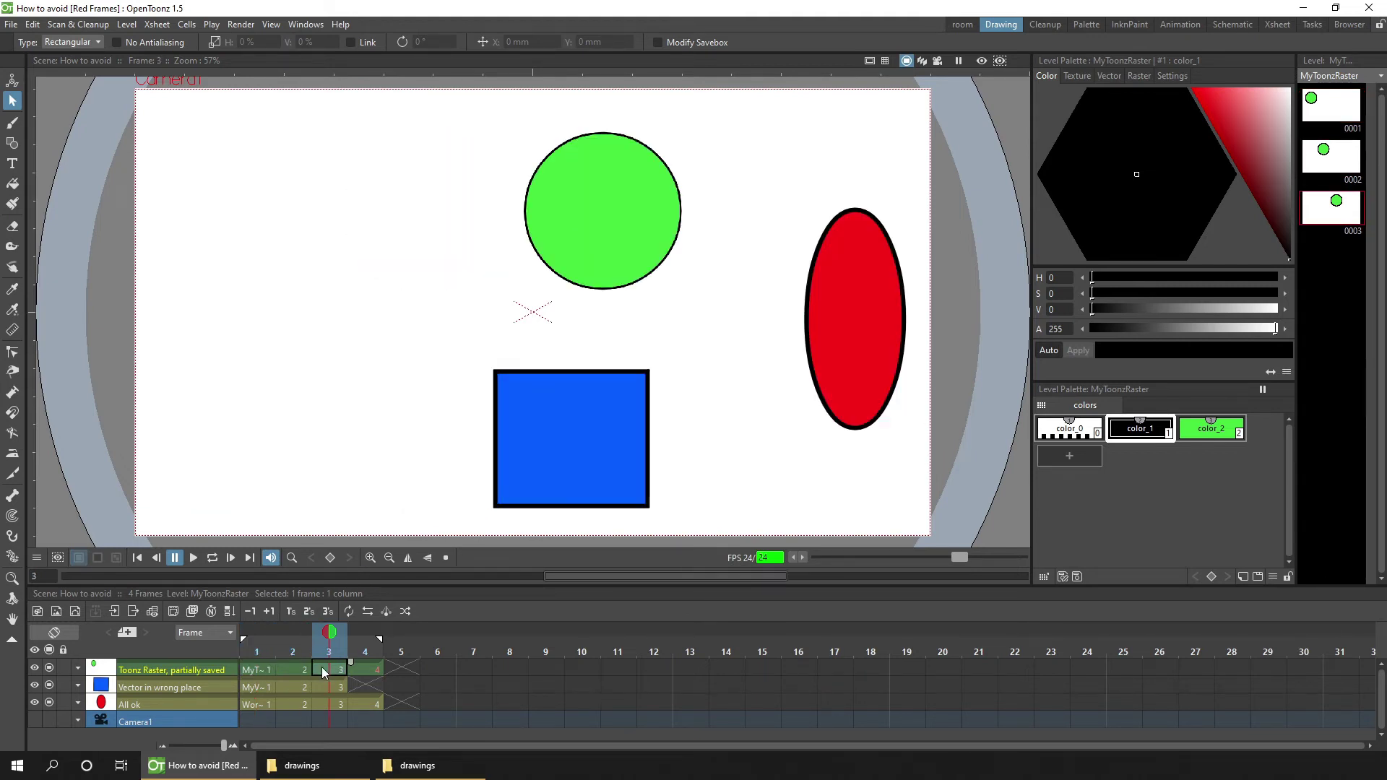
left_click(361, 671)
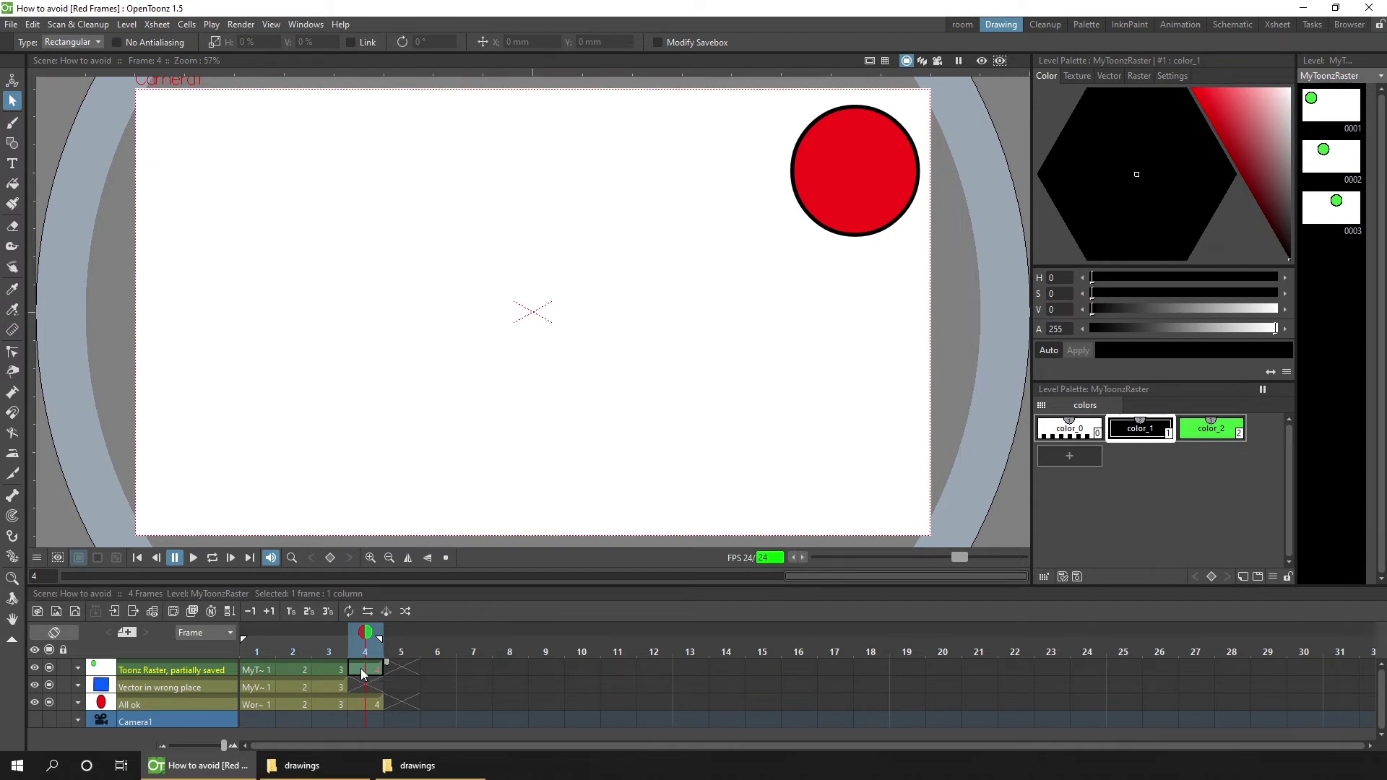
Step: Delete the MyToonzRaster.tlv.DT file from the drawings folder and minimize File Explorer
left_click(419, 765)
key("Down")
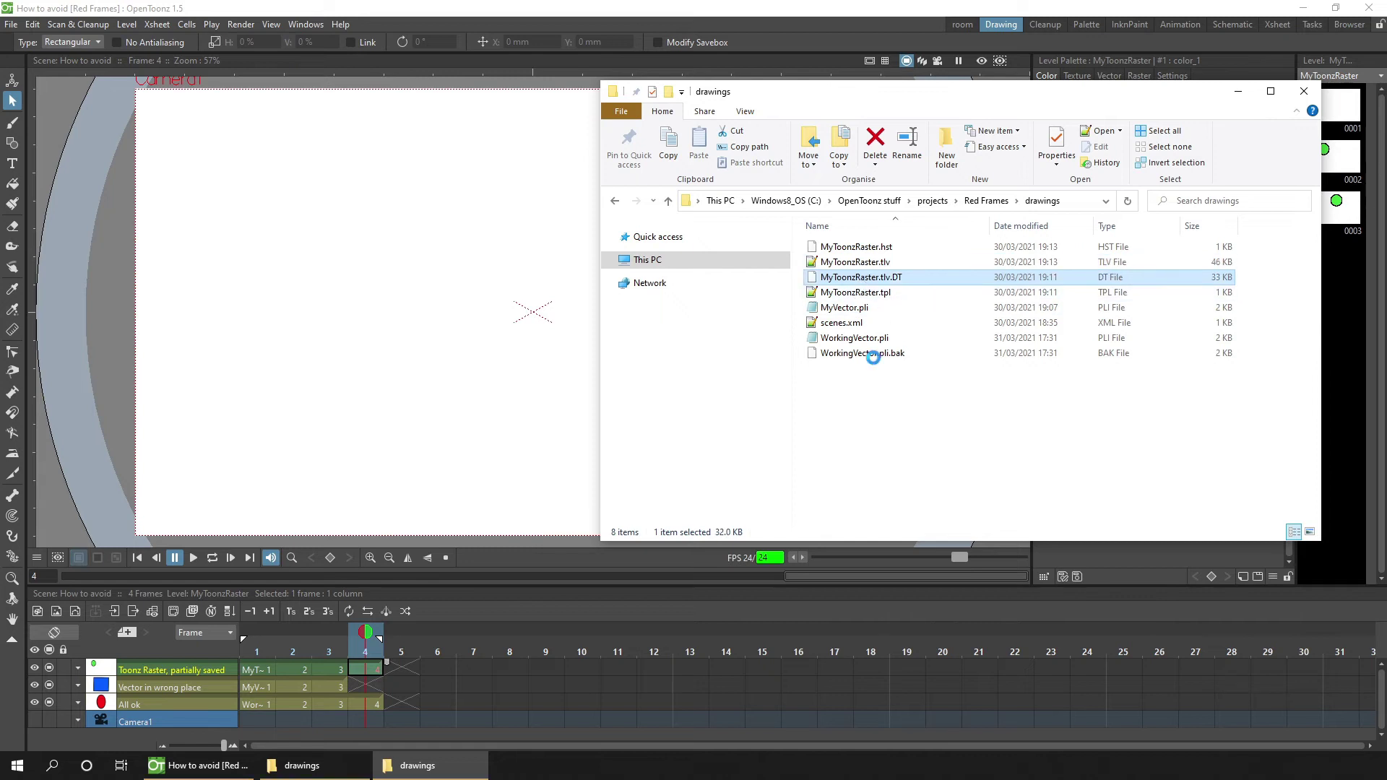
key("Delete")
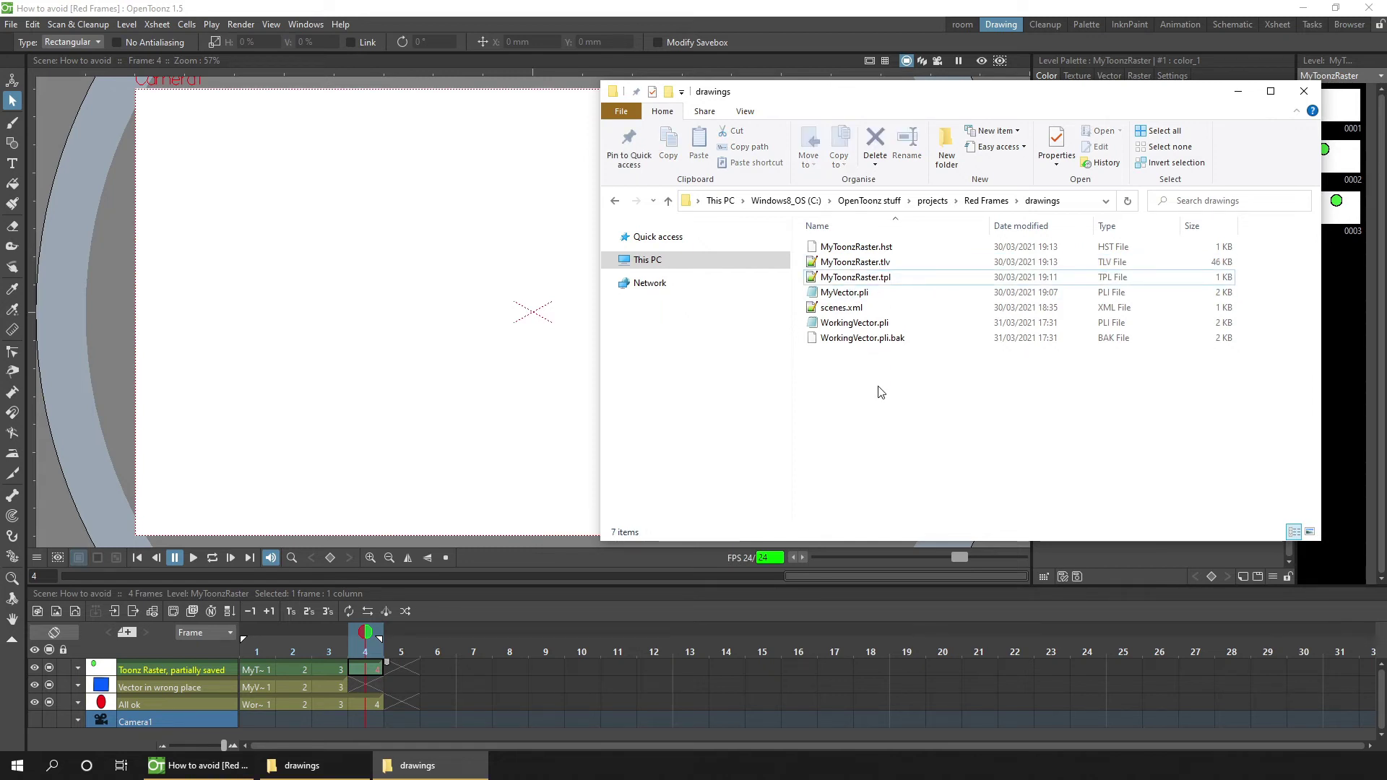
left_click(1240, 94)
Step: Delete the red frame 4 cell from the "Toonz Raster, partially saved" level
left_click(257, 652)
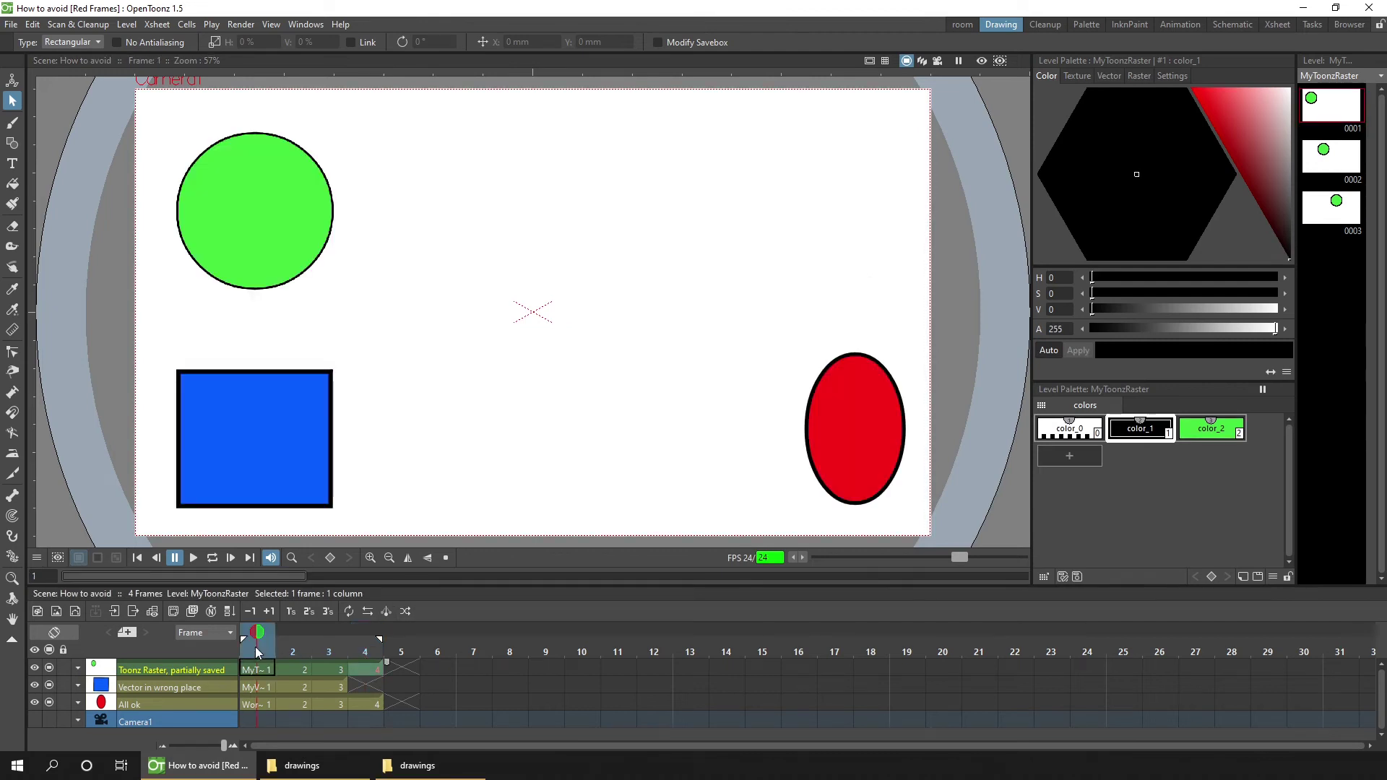
left_click(365, 669)
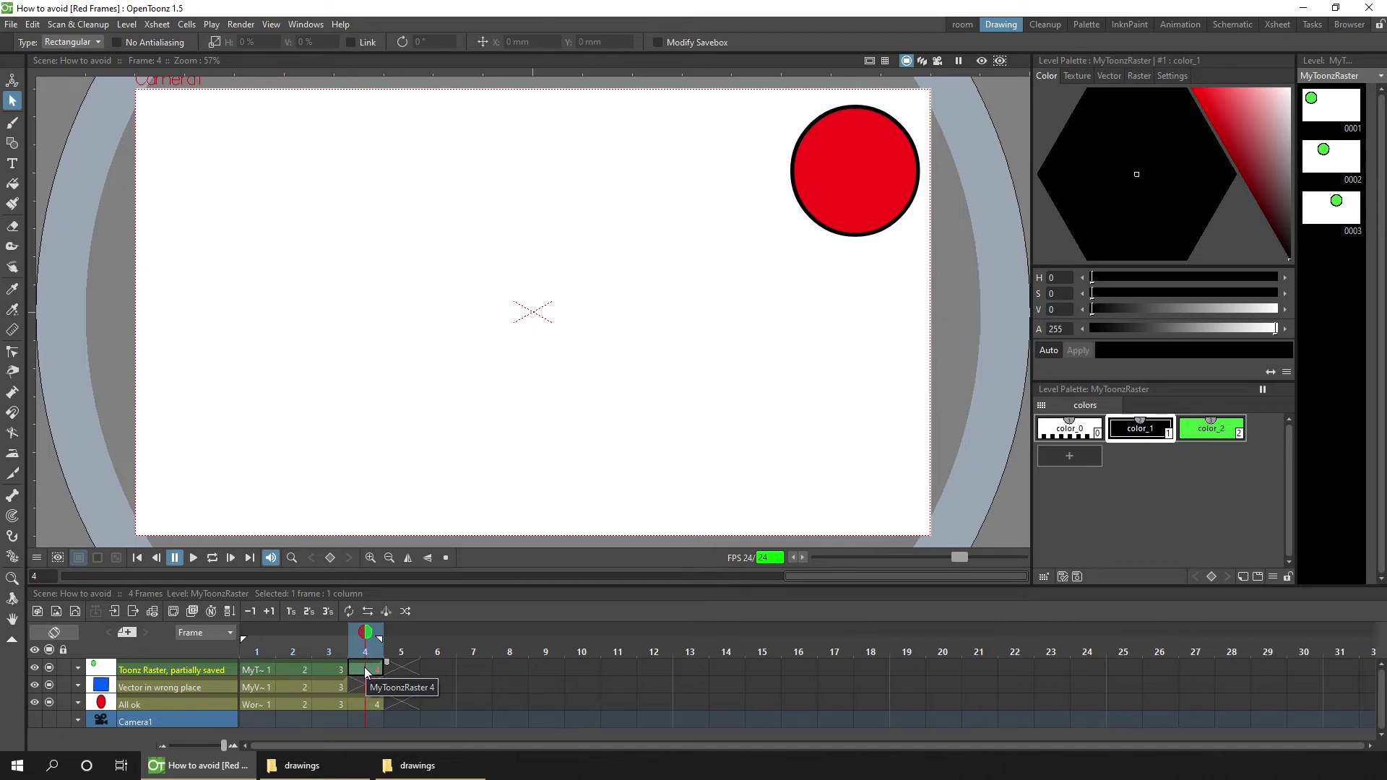
key("Delete")
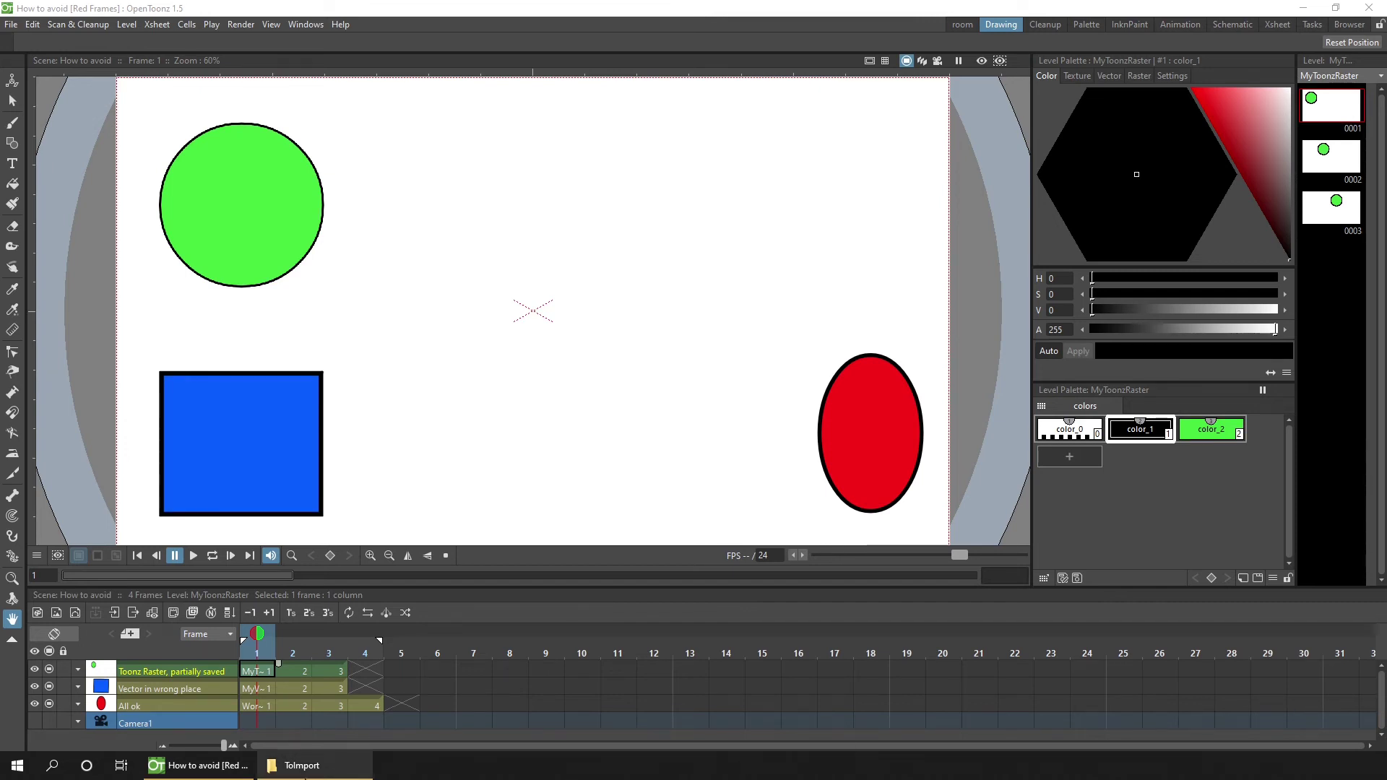
Step: Import Batman.png from the ToImport folder into the current project's scene
left_click(353, 773)
left_click_drag(824, 466, 475, 335)
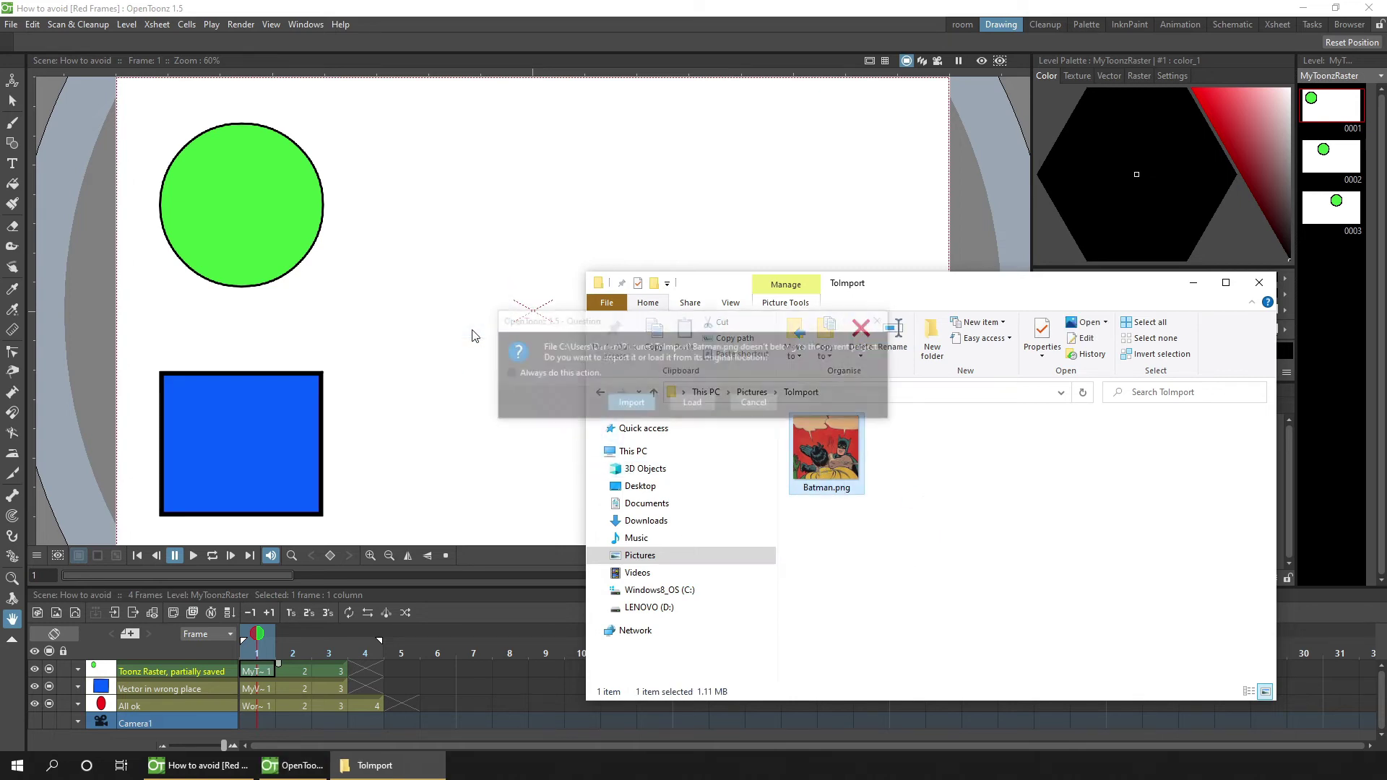
left_click(629, 404)
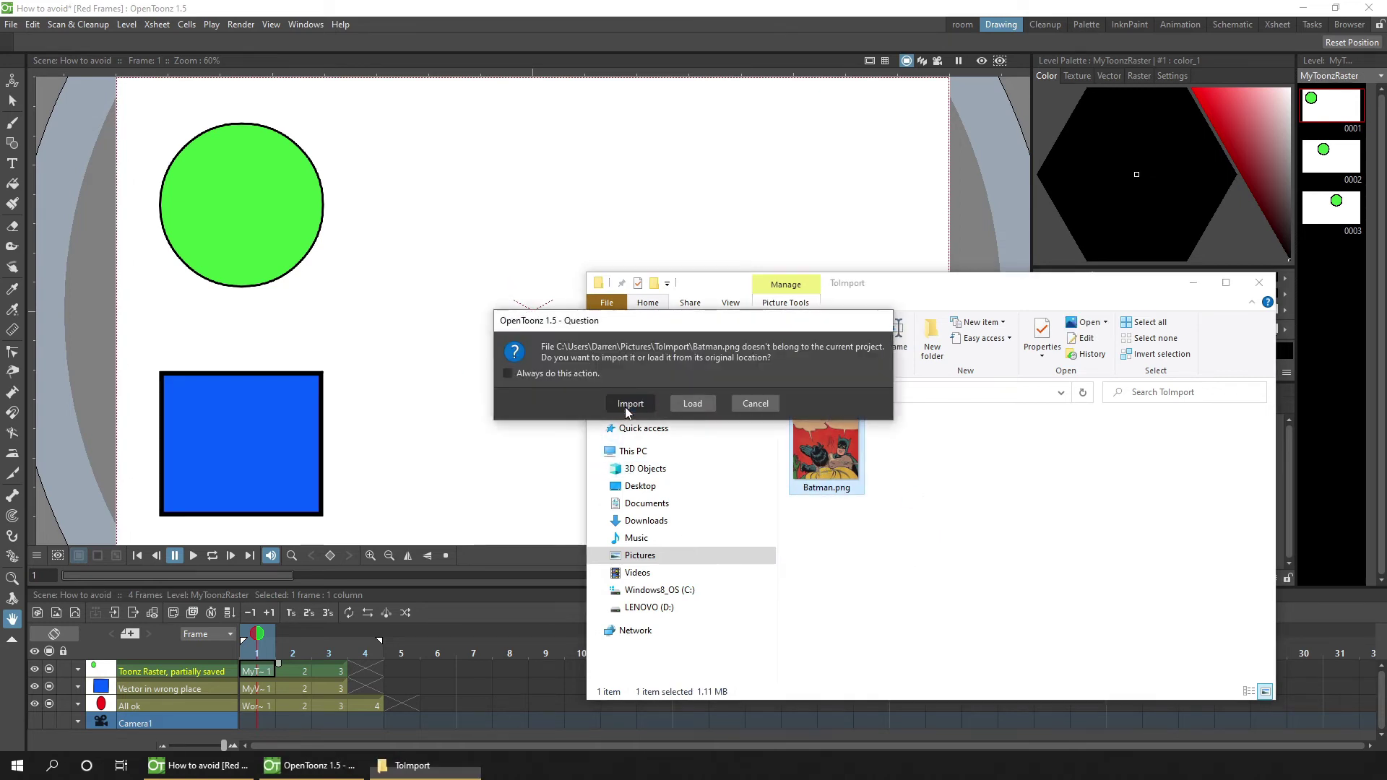
left_click(510, 481)
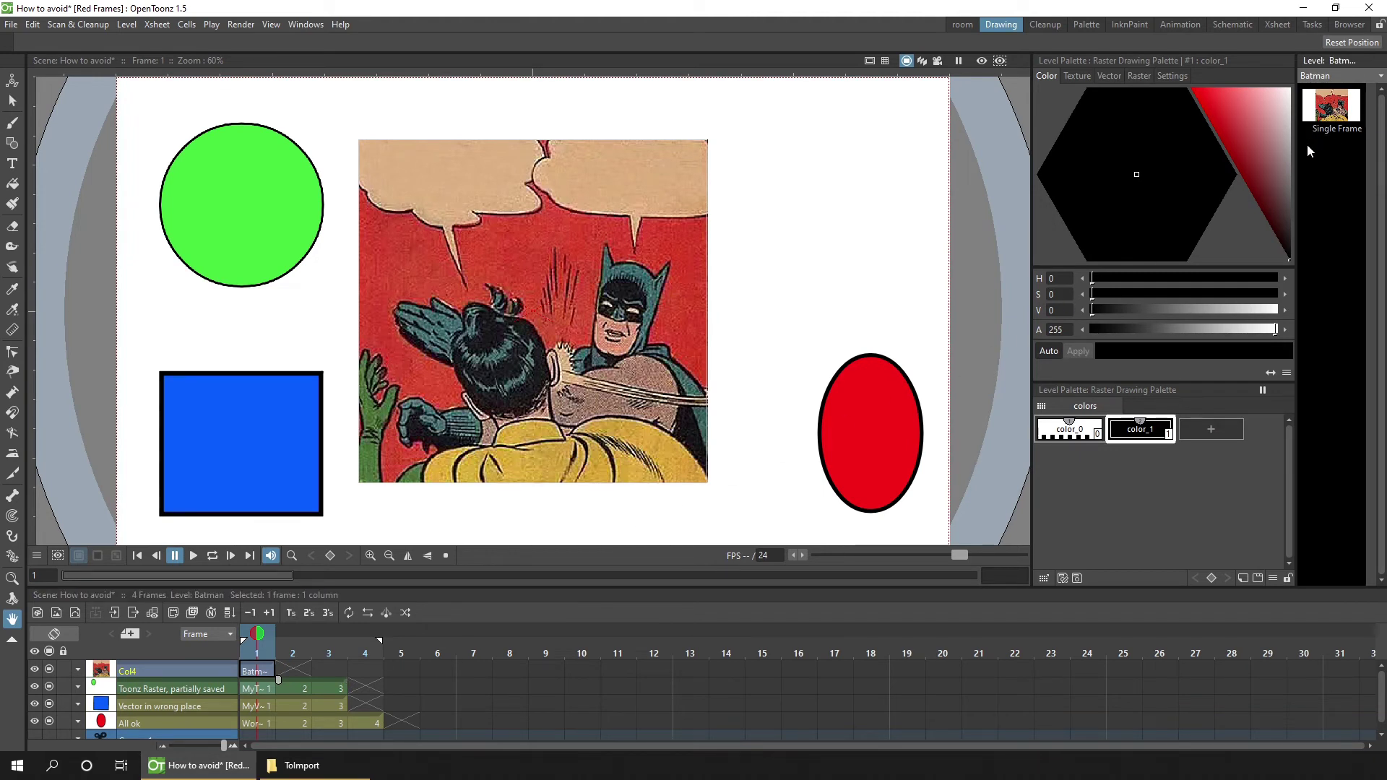
Step: Draw freehand Brush scribbles in frames 2 and 3 of the Batman level, over the circle and the square
left_click(289, 670)
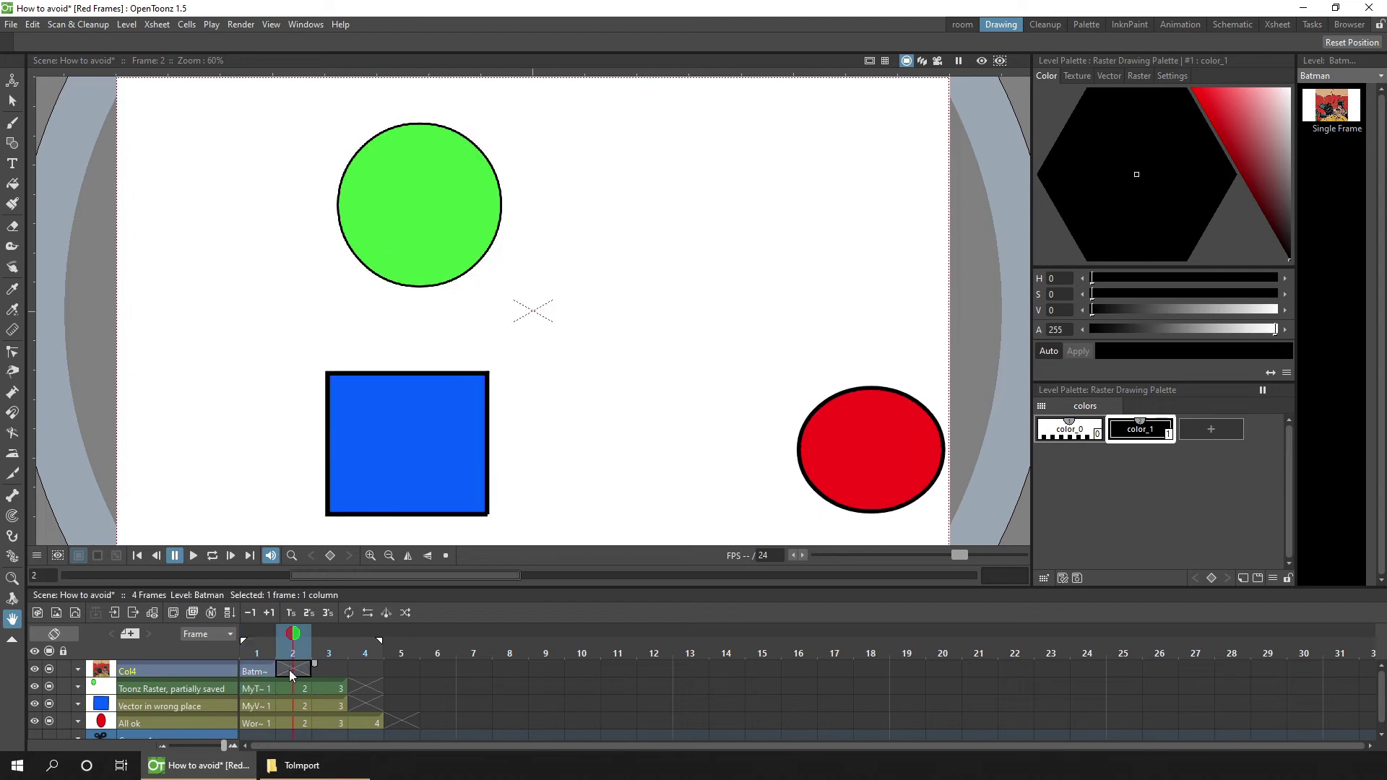
left_click(13, 123)
left_click(400, 205)
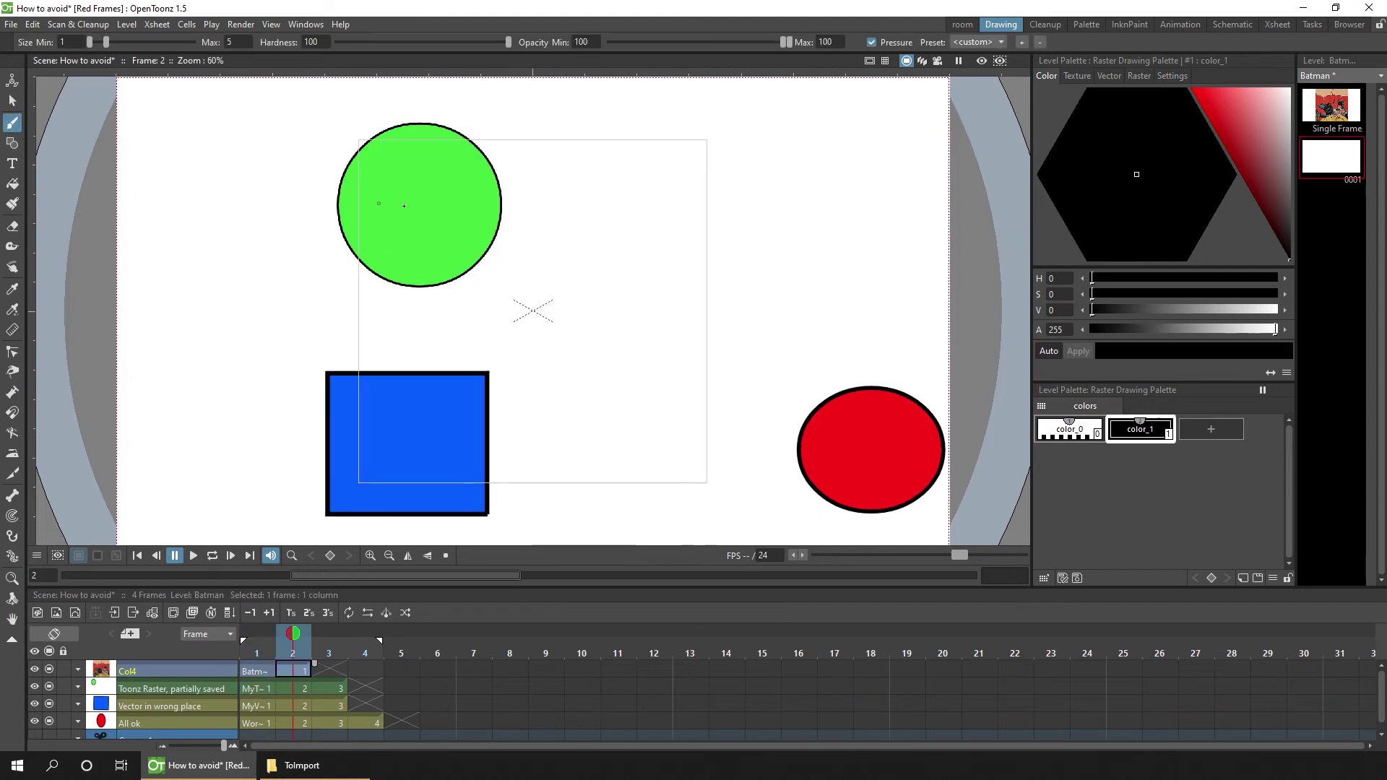
mouse_move(471, 177)
left_mouse_down()
mouse_move(370, 178)
mouse_move(410, 203)
left_mouse_up()
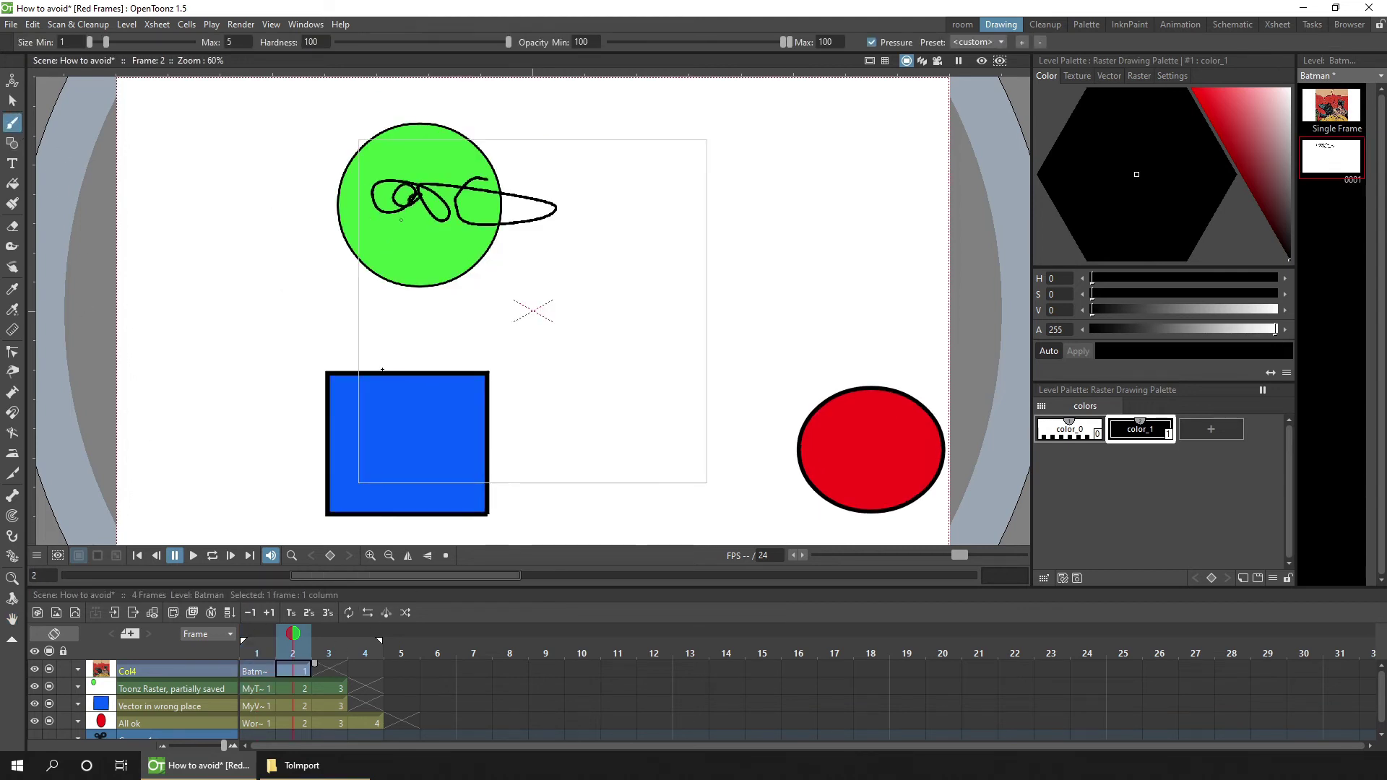
left_click(328, 670)
mouse_move(549, 386)
left_mouse_down()
mouse_move(578, 434)
mouse_move(600, 401)
mouse_move(657, 372)
left_mouse_up()
Step: Hide the "Toonz Raster, partially saved", "Vector in wrong place" and "All ok" levels from the camera view
left_click(159, 689)
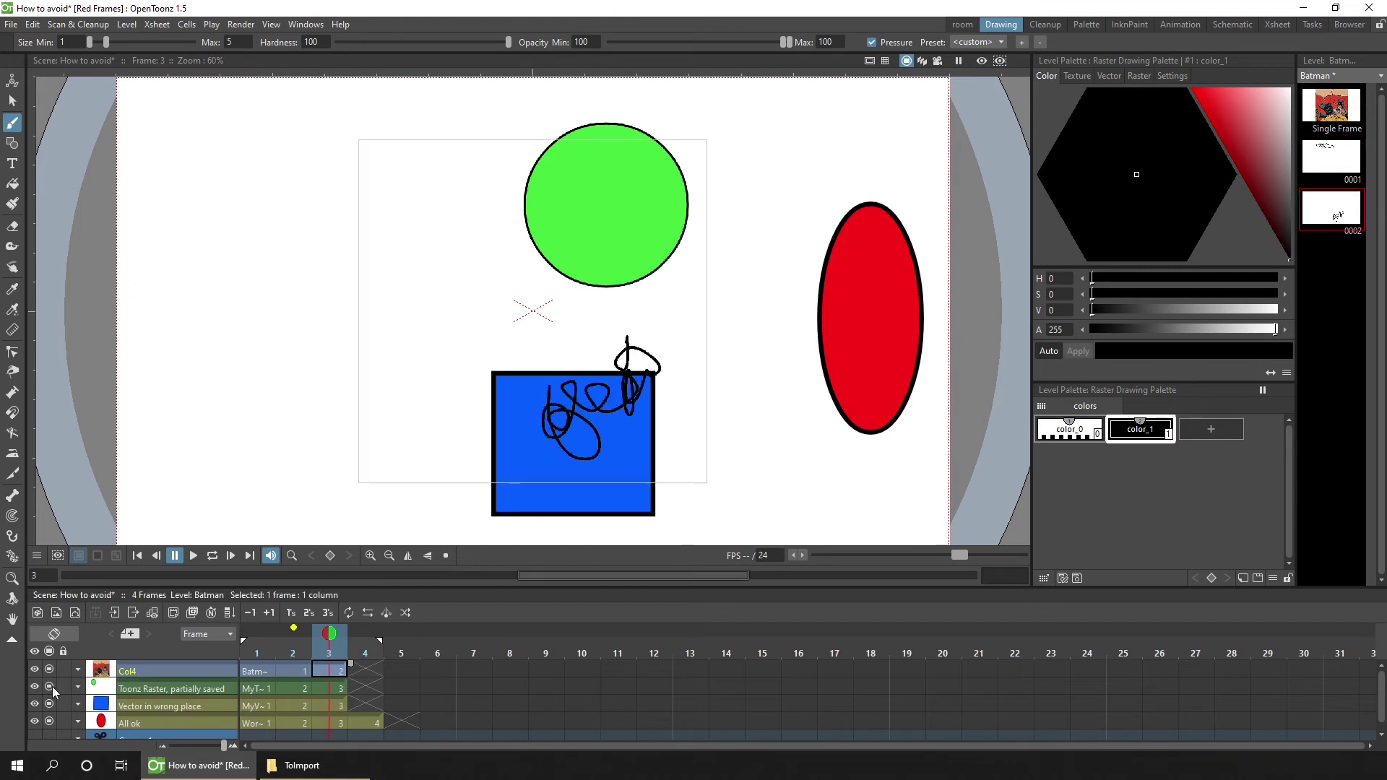
left_click(49, 687)
left_click(49, 704)
left_click(49, 721)
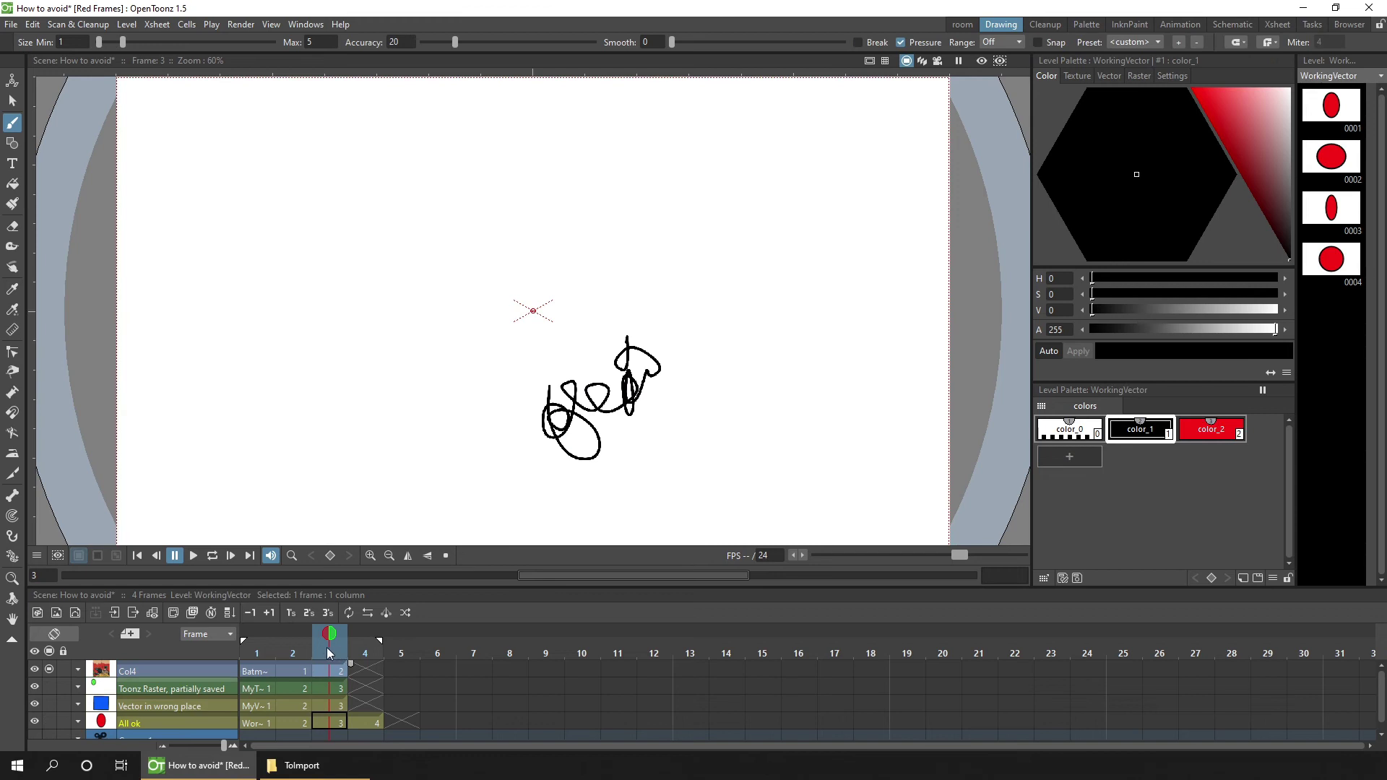
Step: Save the scene with all its levels and reopen it from the recent scene files
left_click(269, 670)
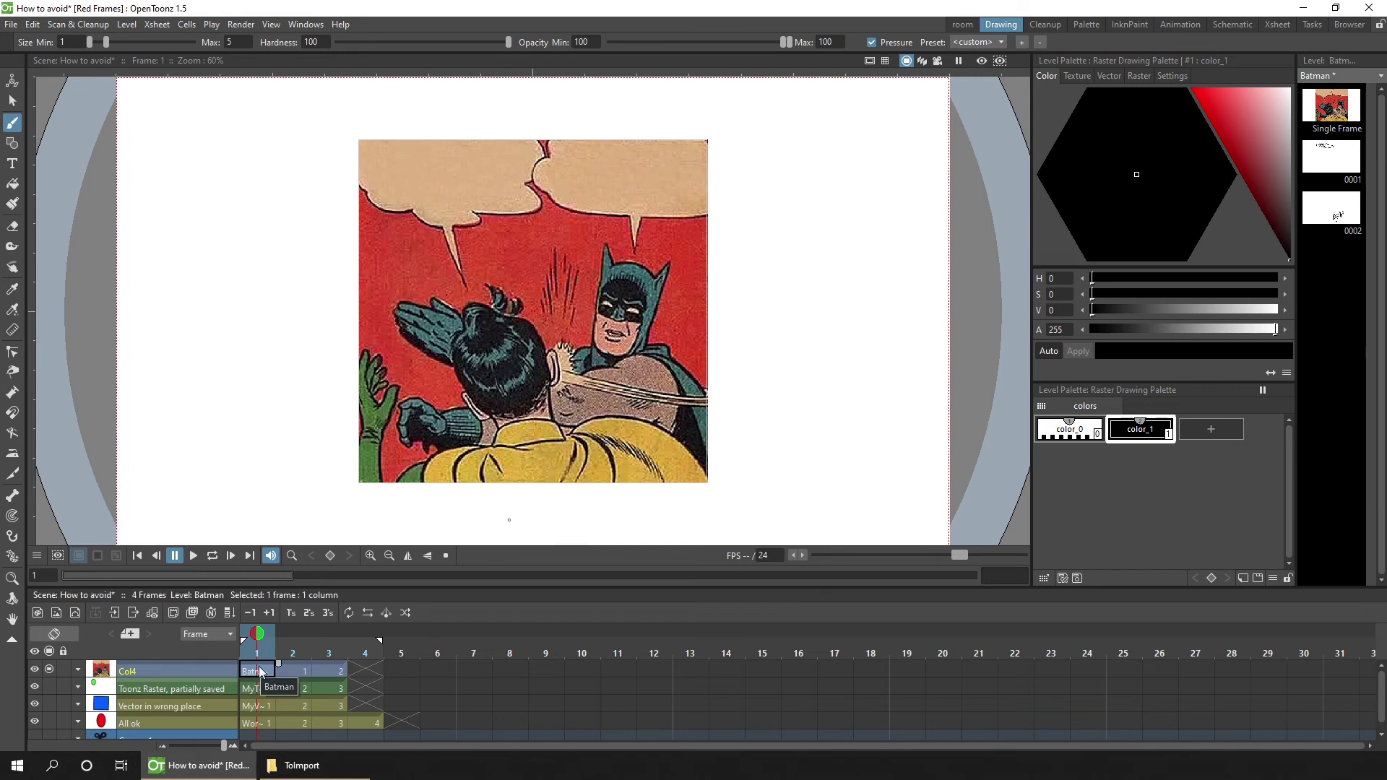
key("ctrl+s")
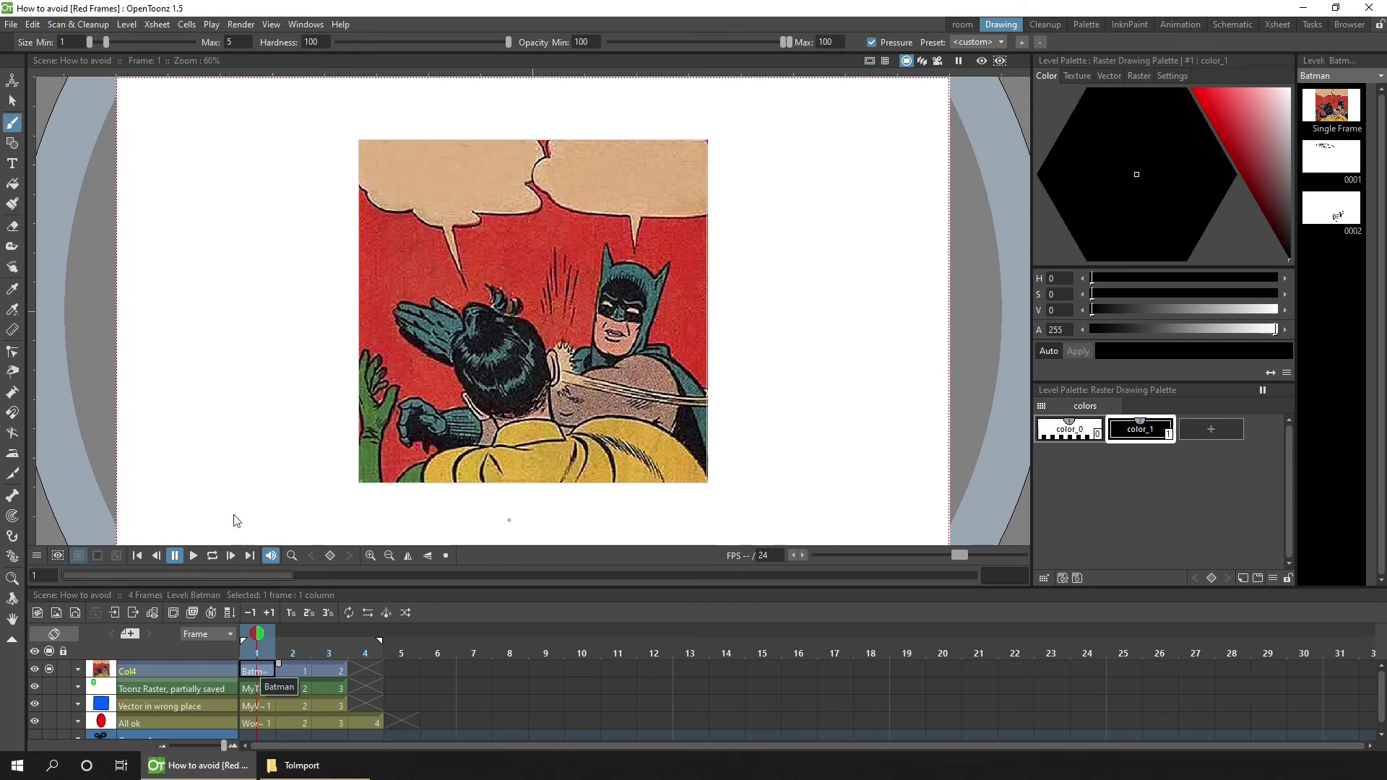
left_click(11, 24)
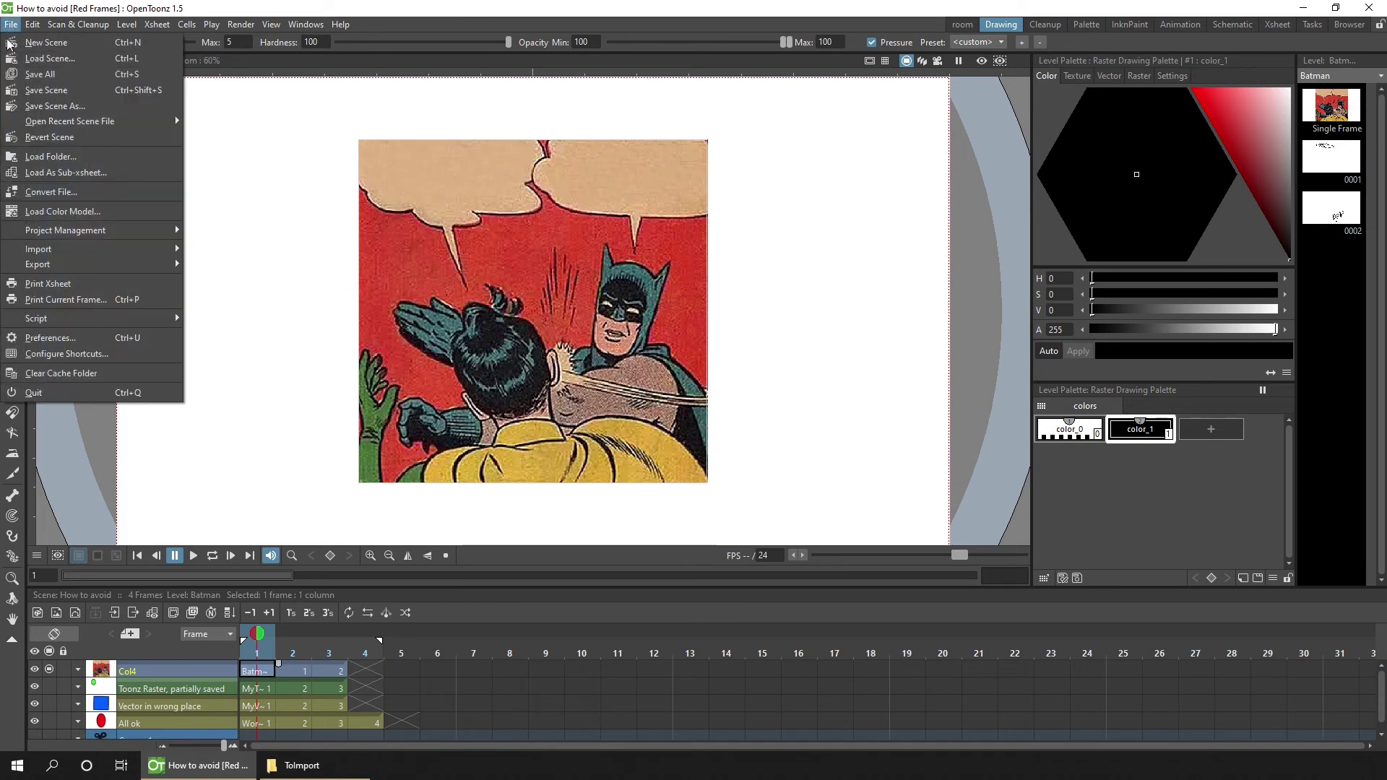
mouse_move(173, 121)
left_click(261, 121)
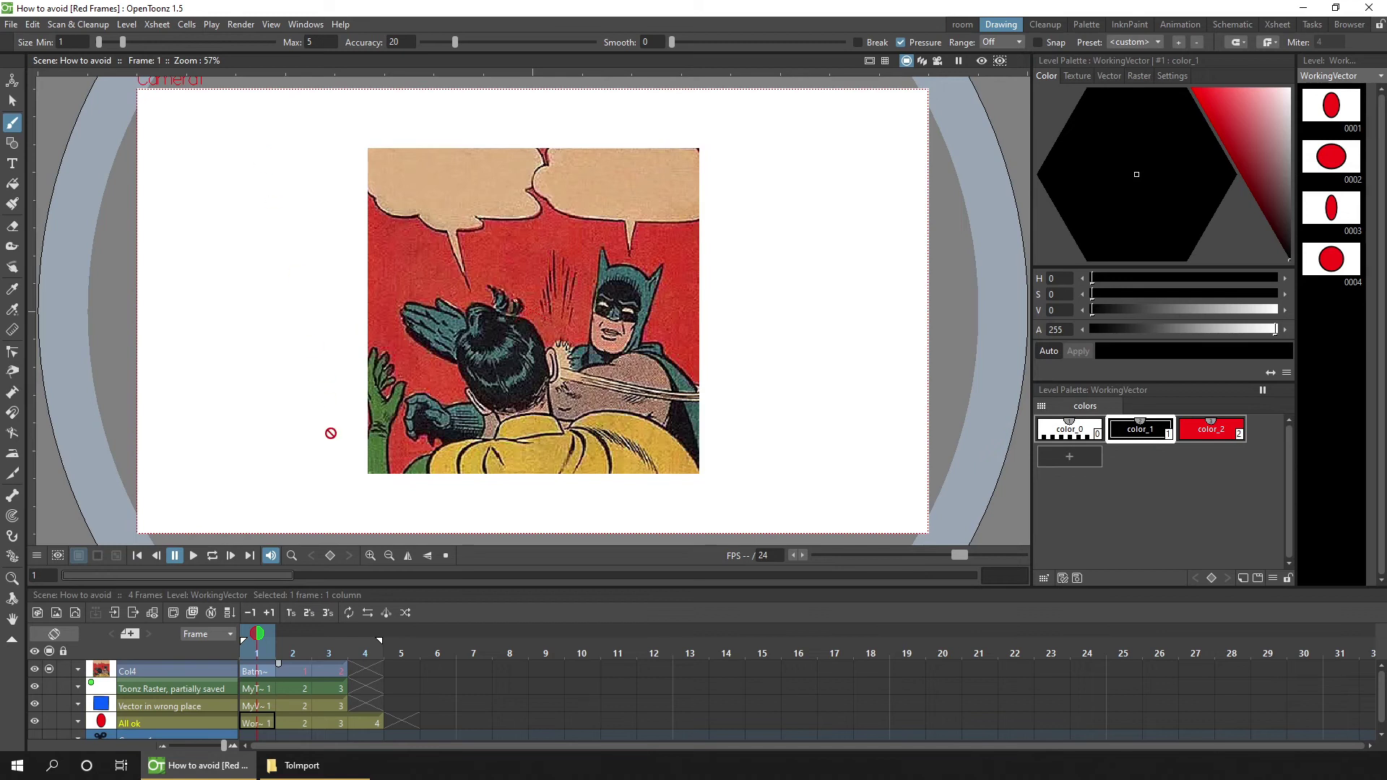
Step: Check frames 2 and 3 of the reloaded Batman level for the scribbles, and return to frame 1
left_click(293, 669)
left_click(331, 670)
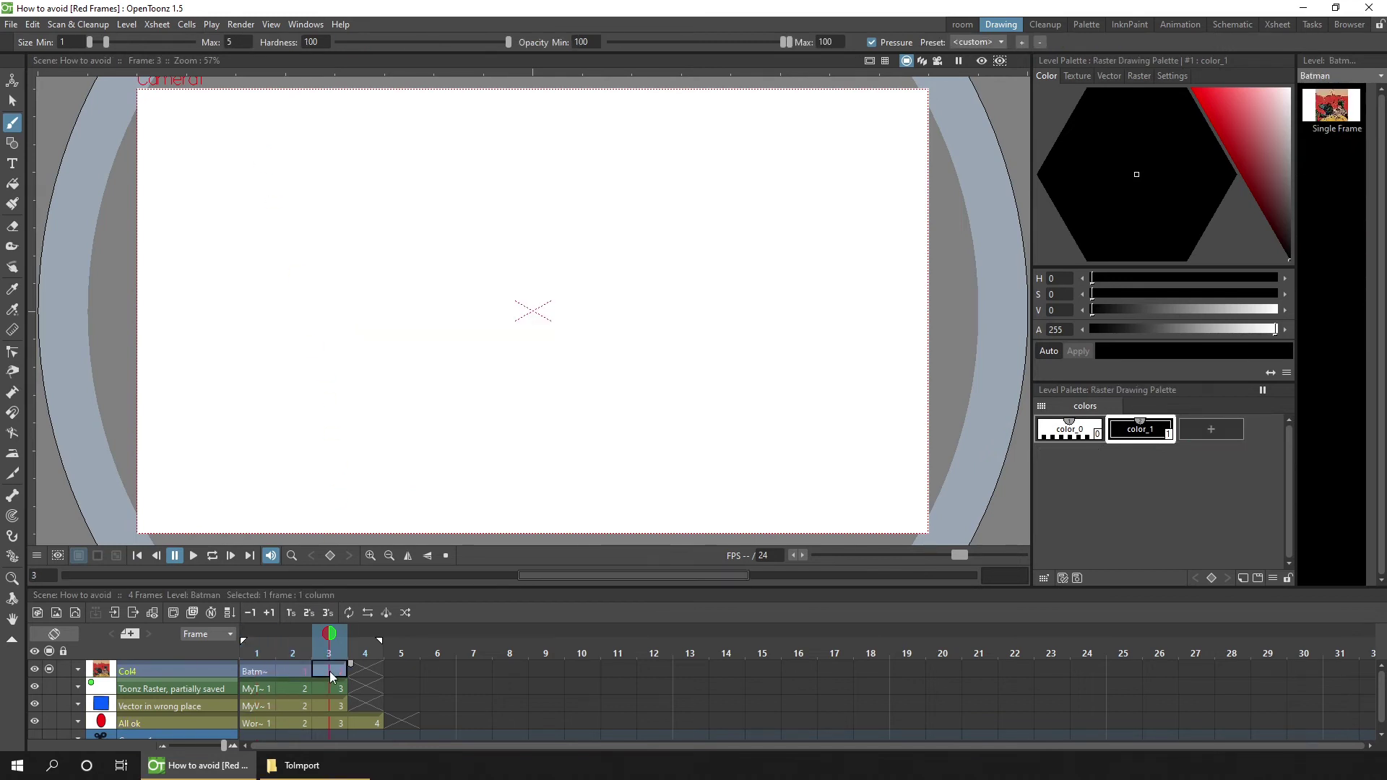
left_click(297, 669)
left_click(259, 671)
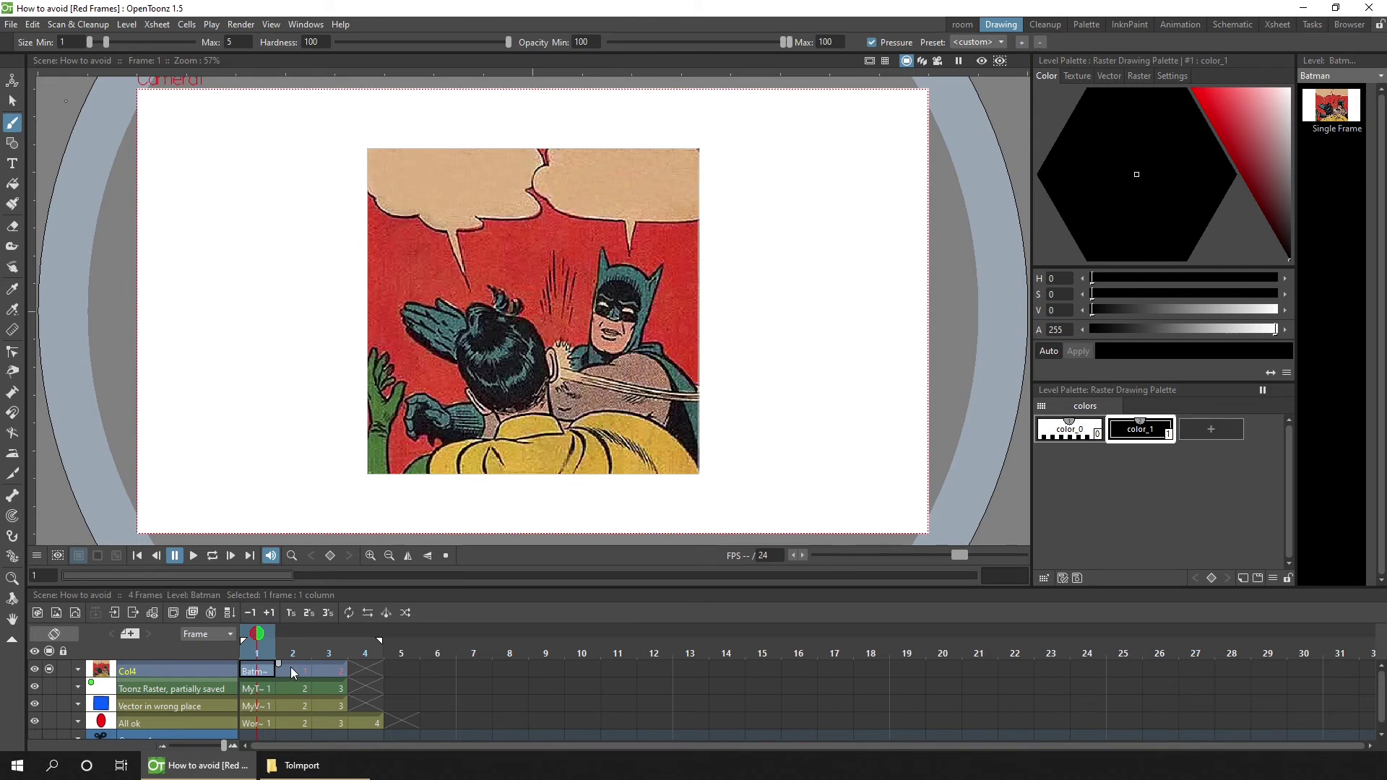
Step: Inspect the Batman level's file path and look for Batman_ottmp1..png in the extras folder without changing the path
right_click(292, 671)
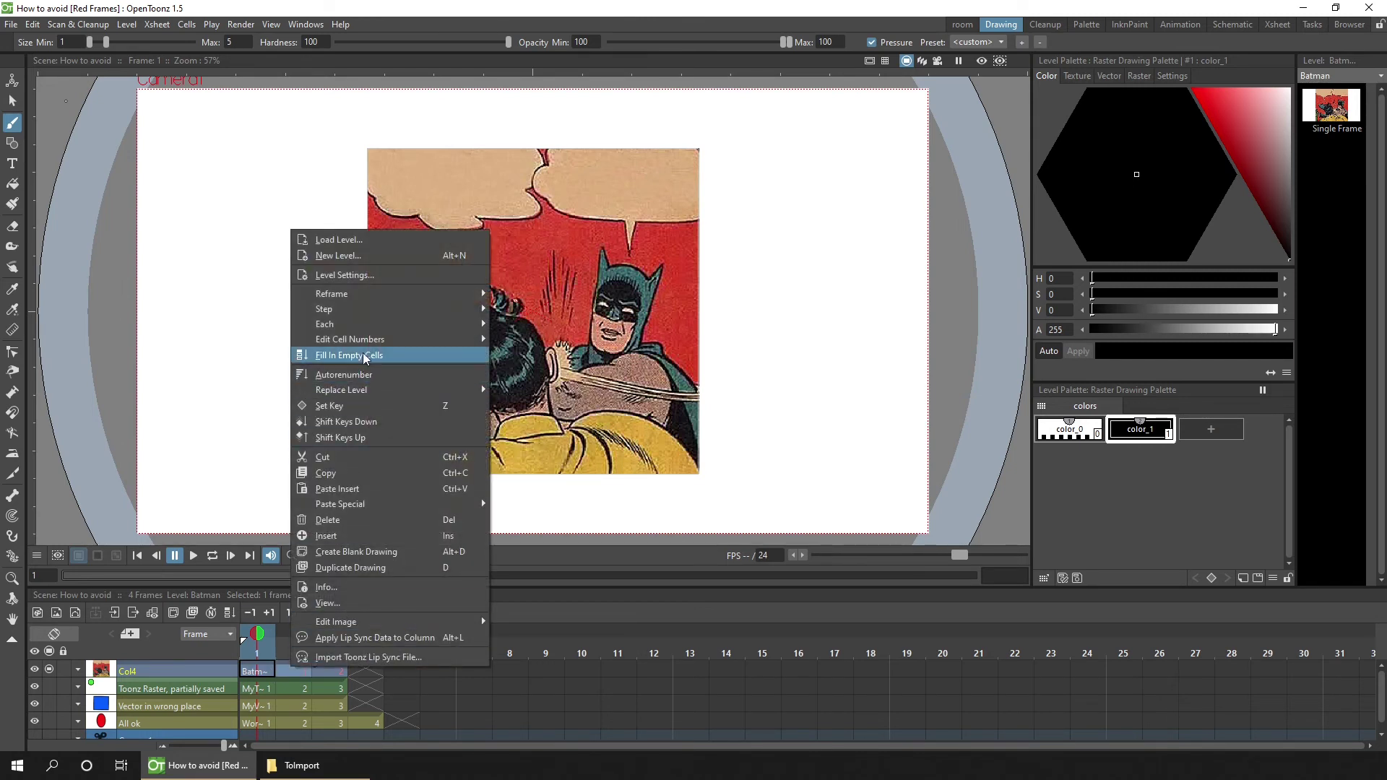
left_click(356, 275)
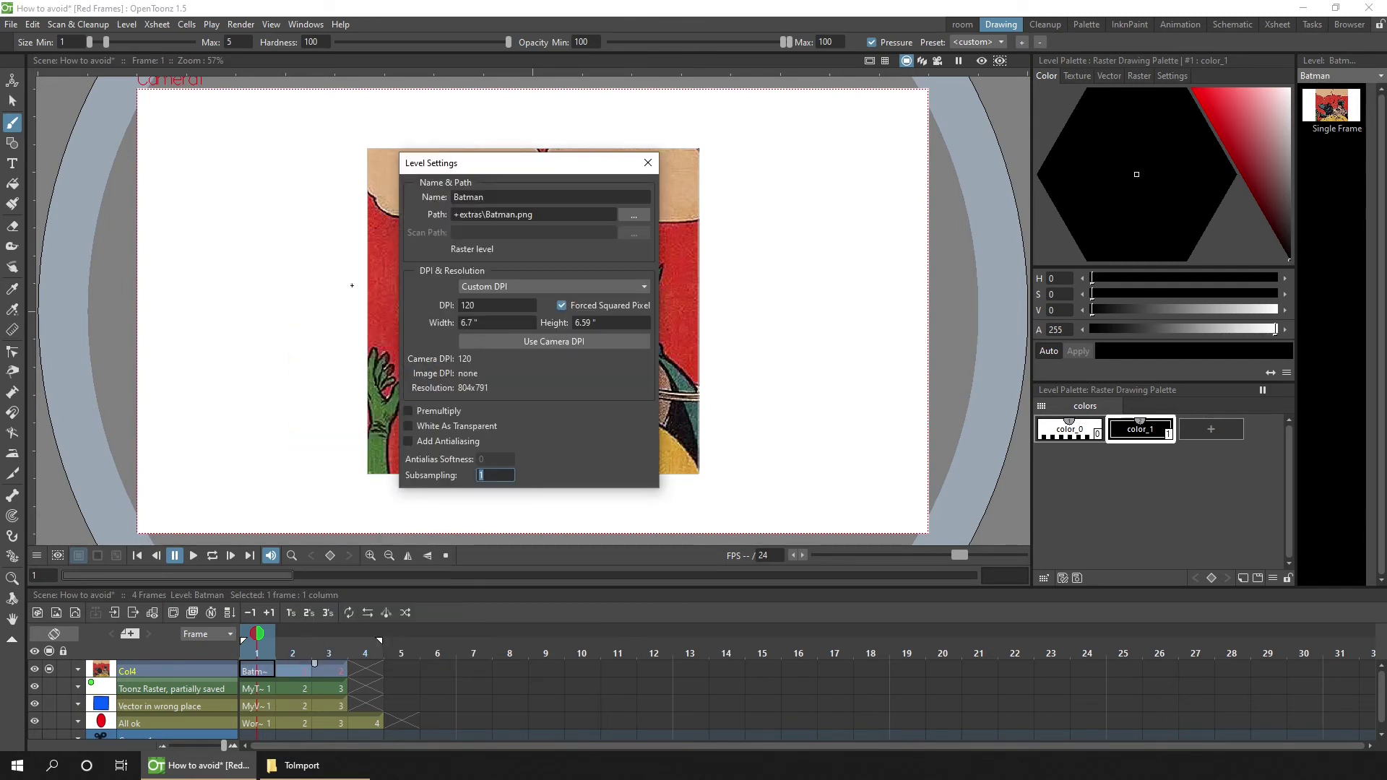
left_click_drag(486, 214, 546, 215)
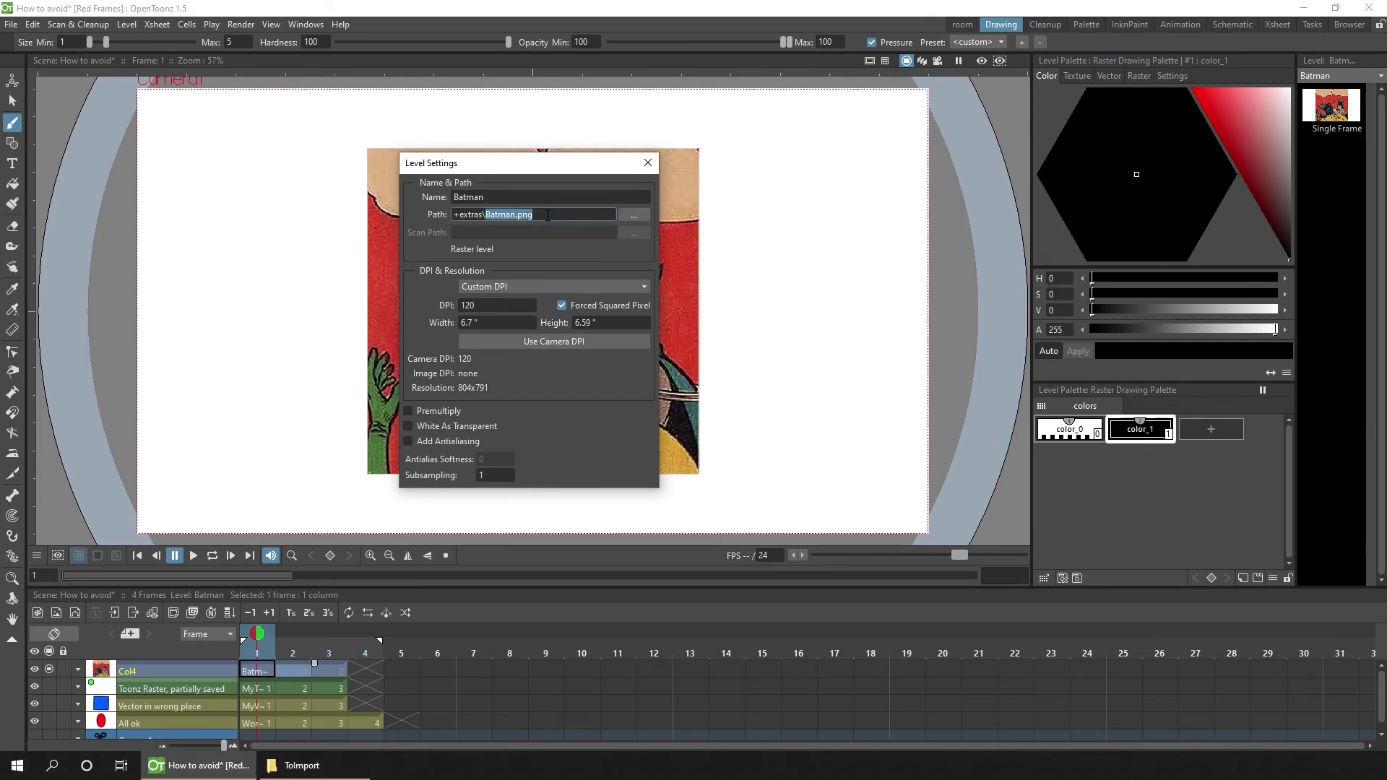
double_click(481, 214)
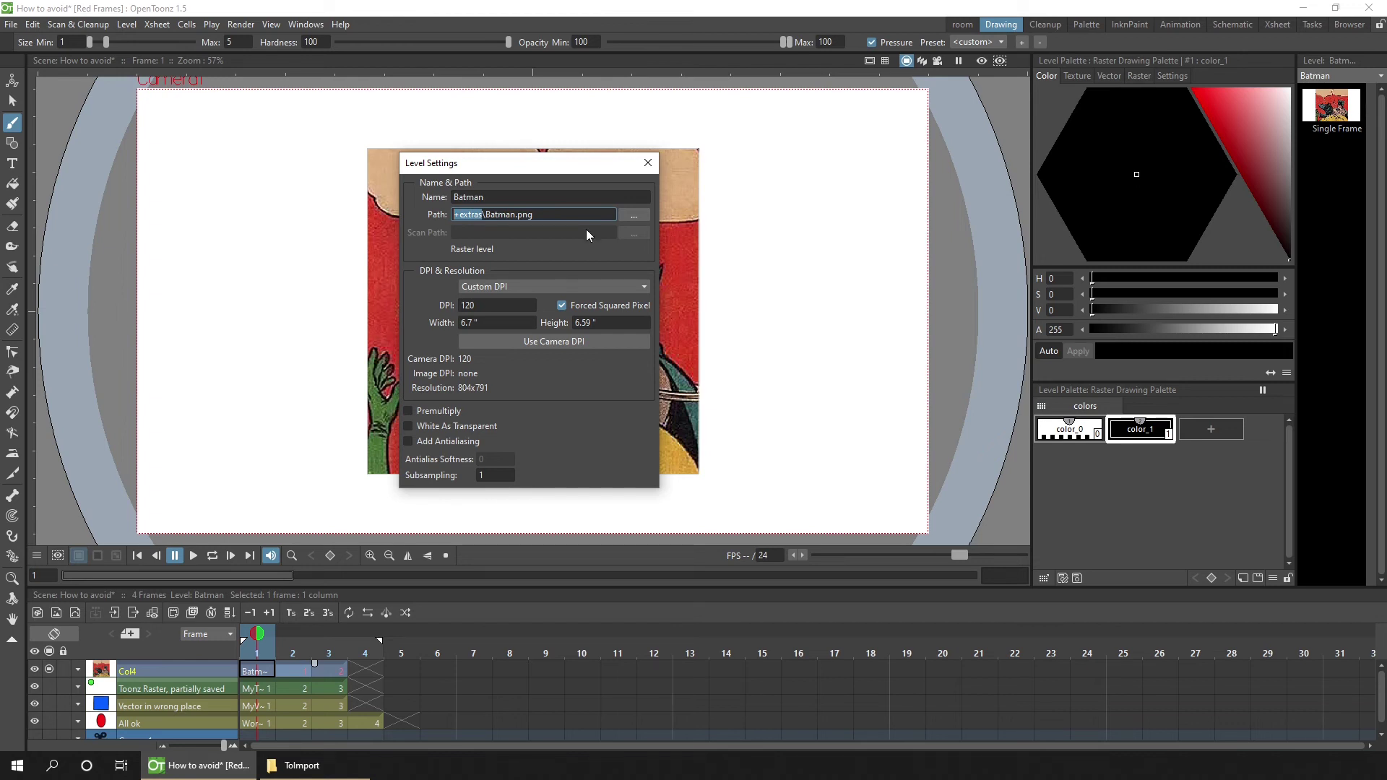
left_click(635, 216)
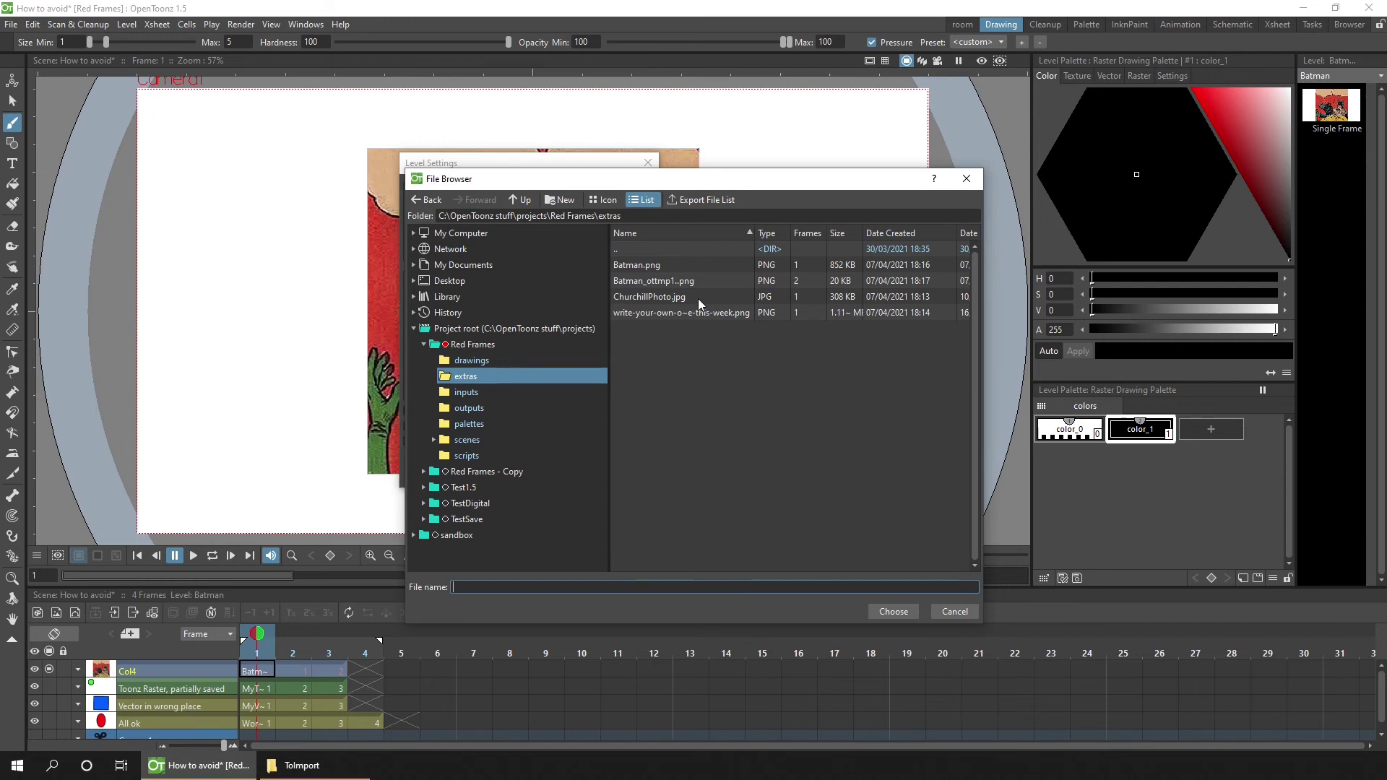
left_click(720, 281)
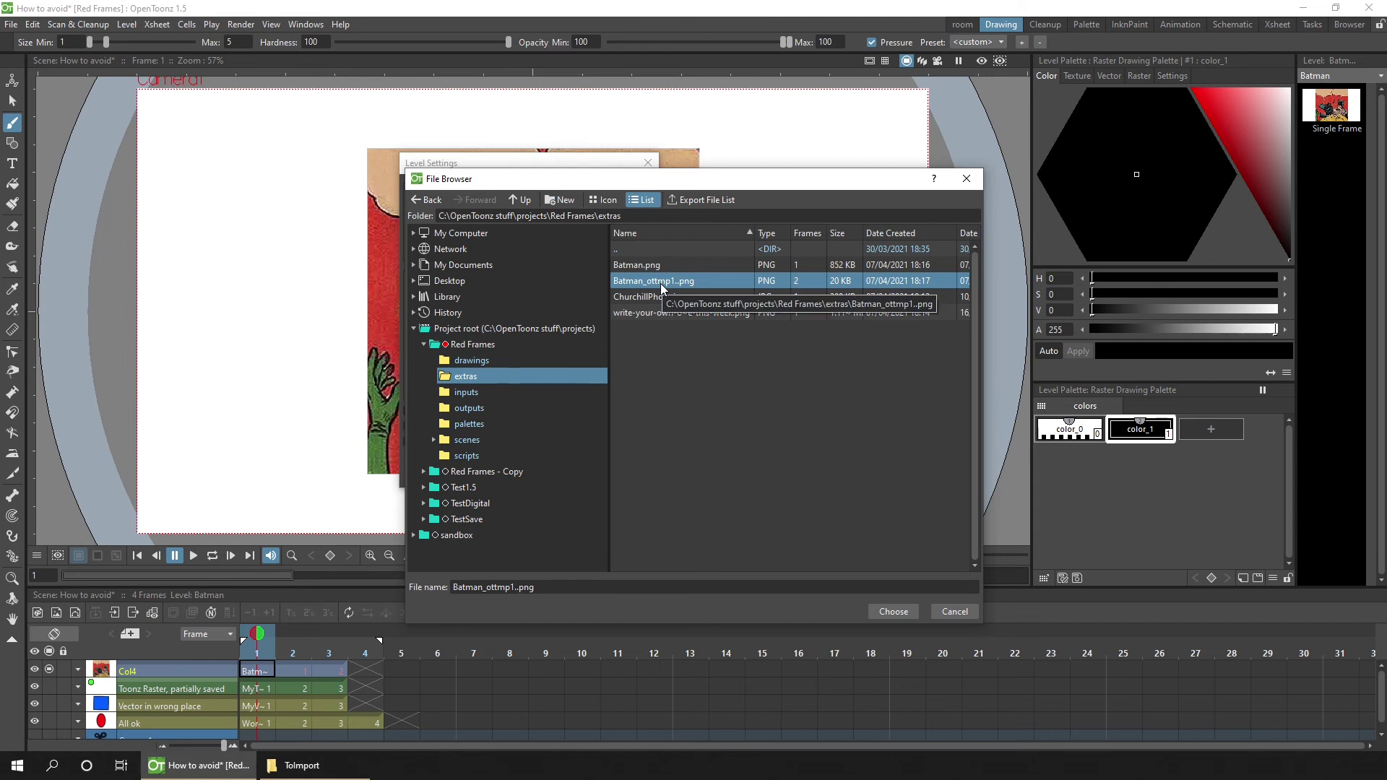
left_click(967, 179)
key("Escape")
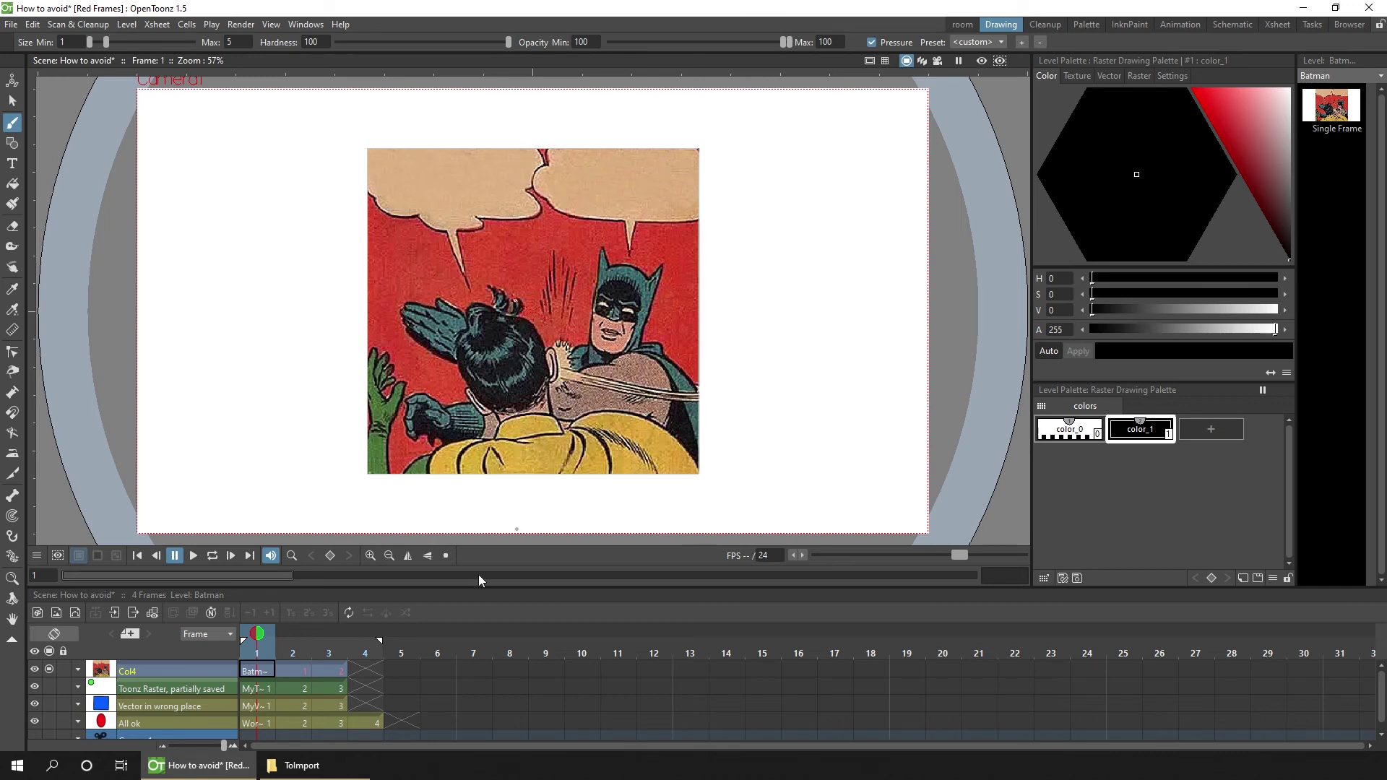
Step: Load the Batman_ottmp1..png level from the Red Frames project's extras folder into the scene
right_click(370, 666)
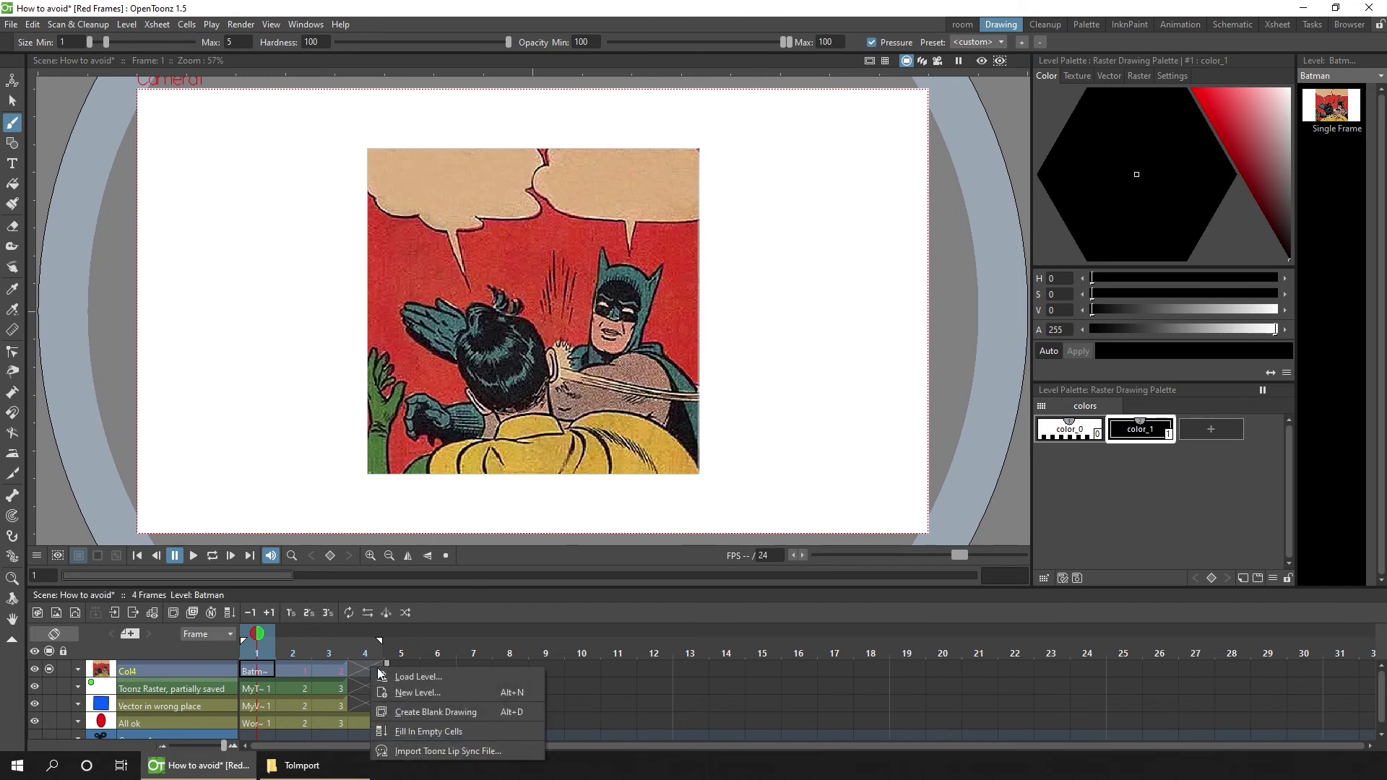
left_click(434, 677)
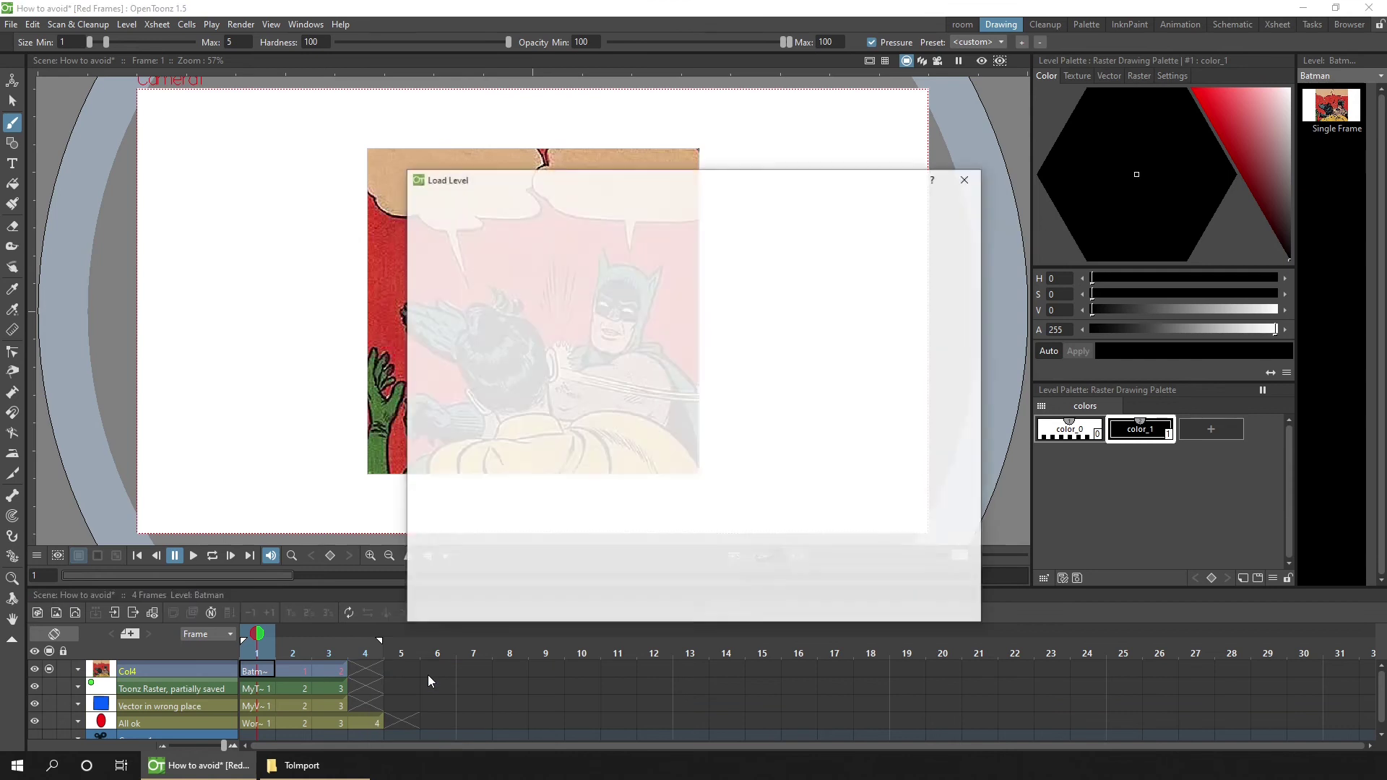
left_click(462, 377)
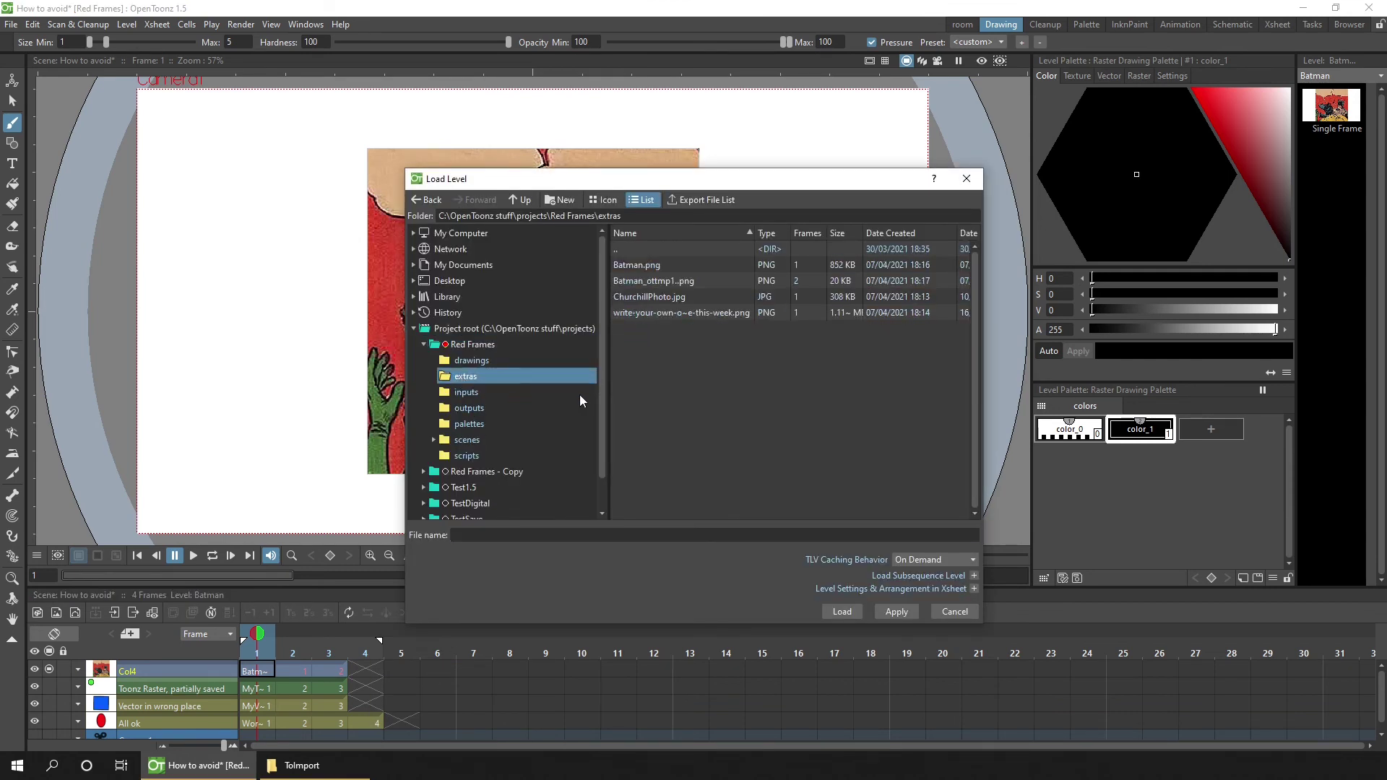
left_click(682, 281)
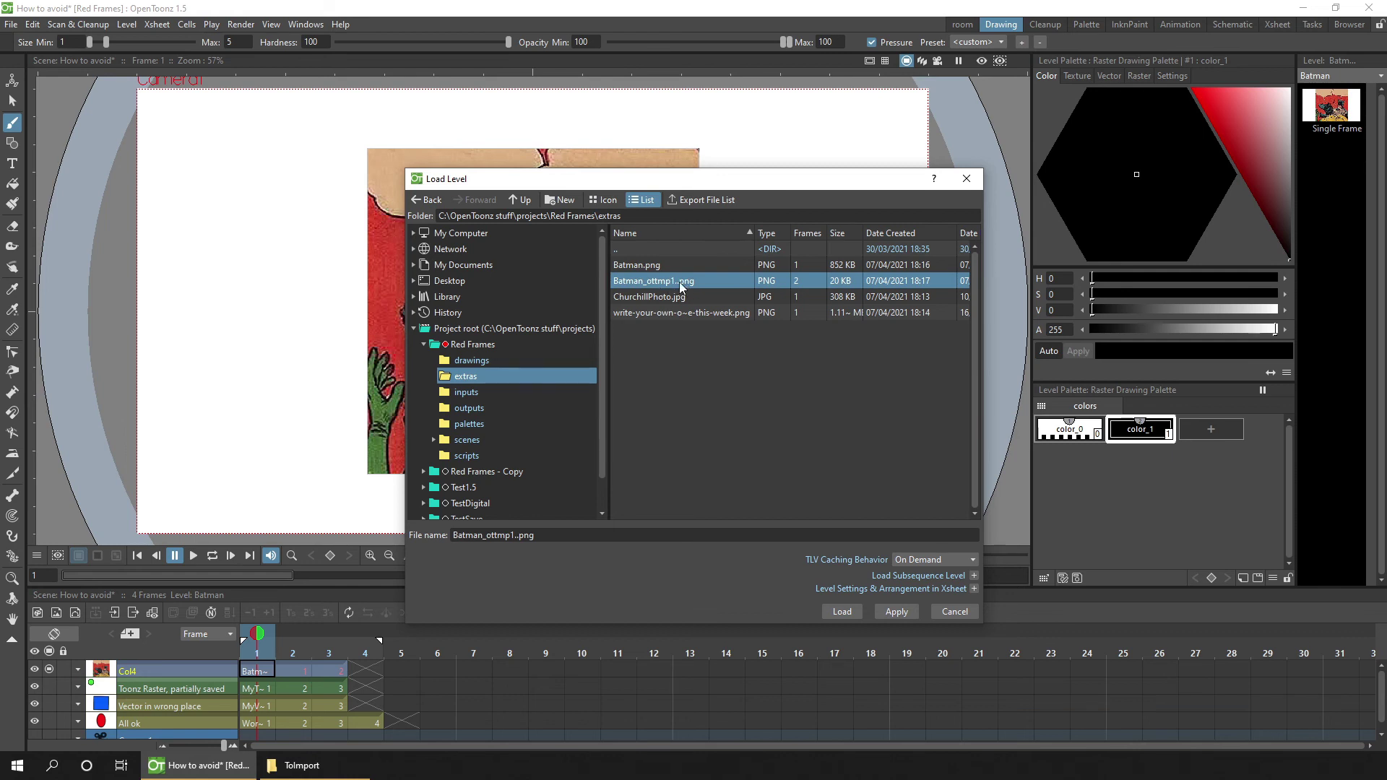
left_click(843, 612)
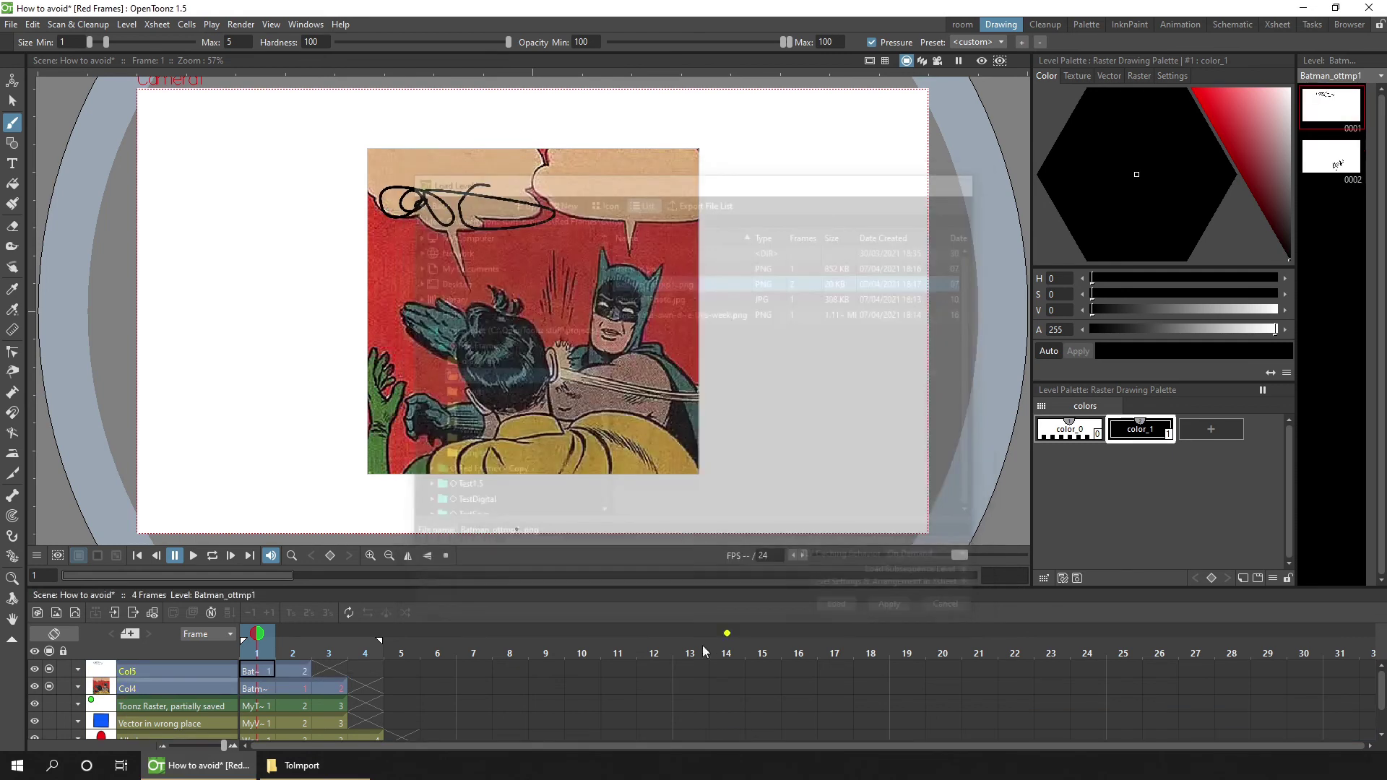
Step: Preview the loaded scribble frames and delete the red cells in frames 2 and 3 of the Batman column Col4
left_click(295, 650)
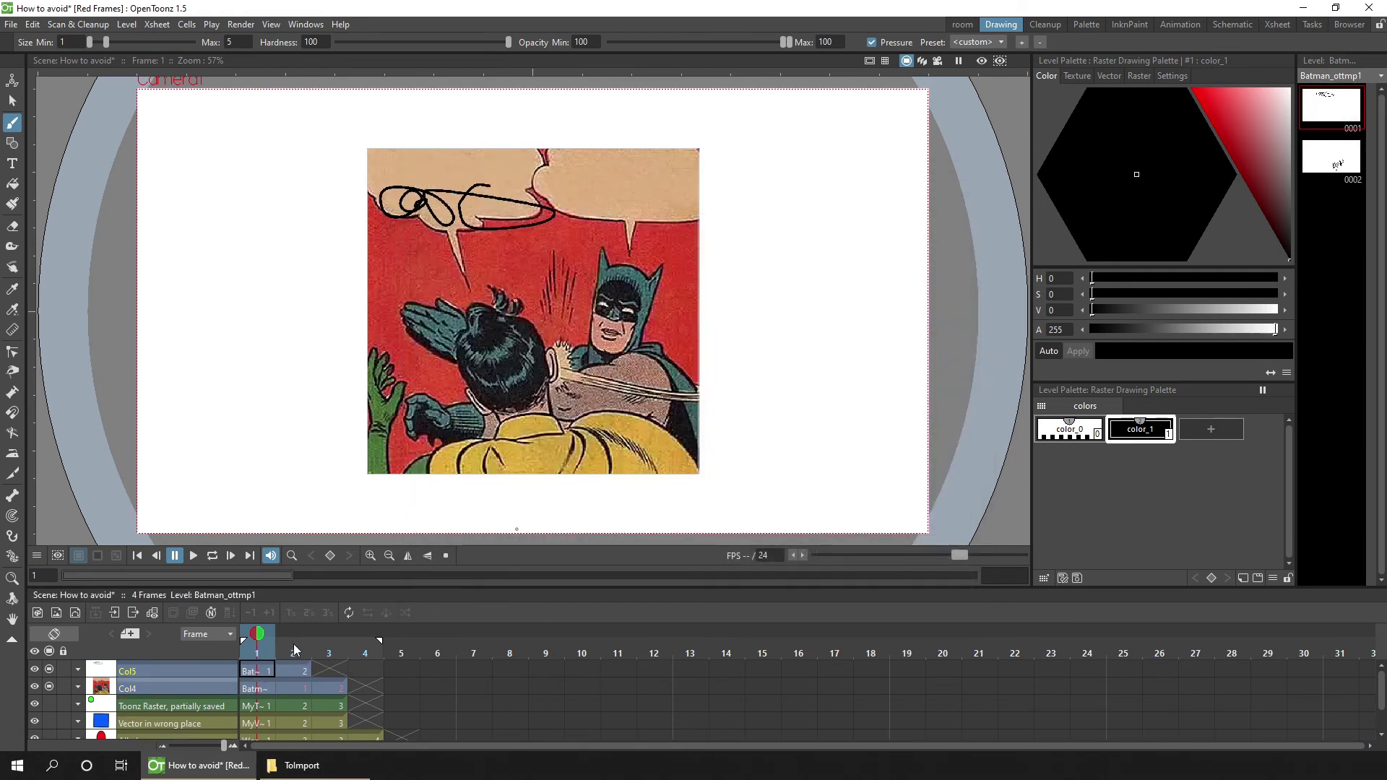
left_click(268, 656)
left_click(291, 650)
left_click(293, 686)
left_click(334, 686, "shift")
key("Delete")
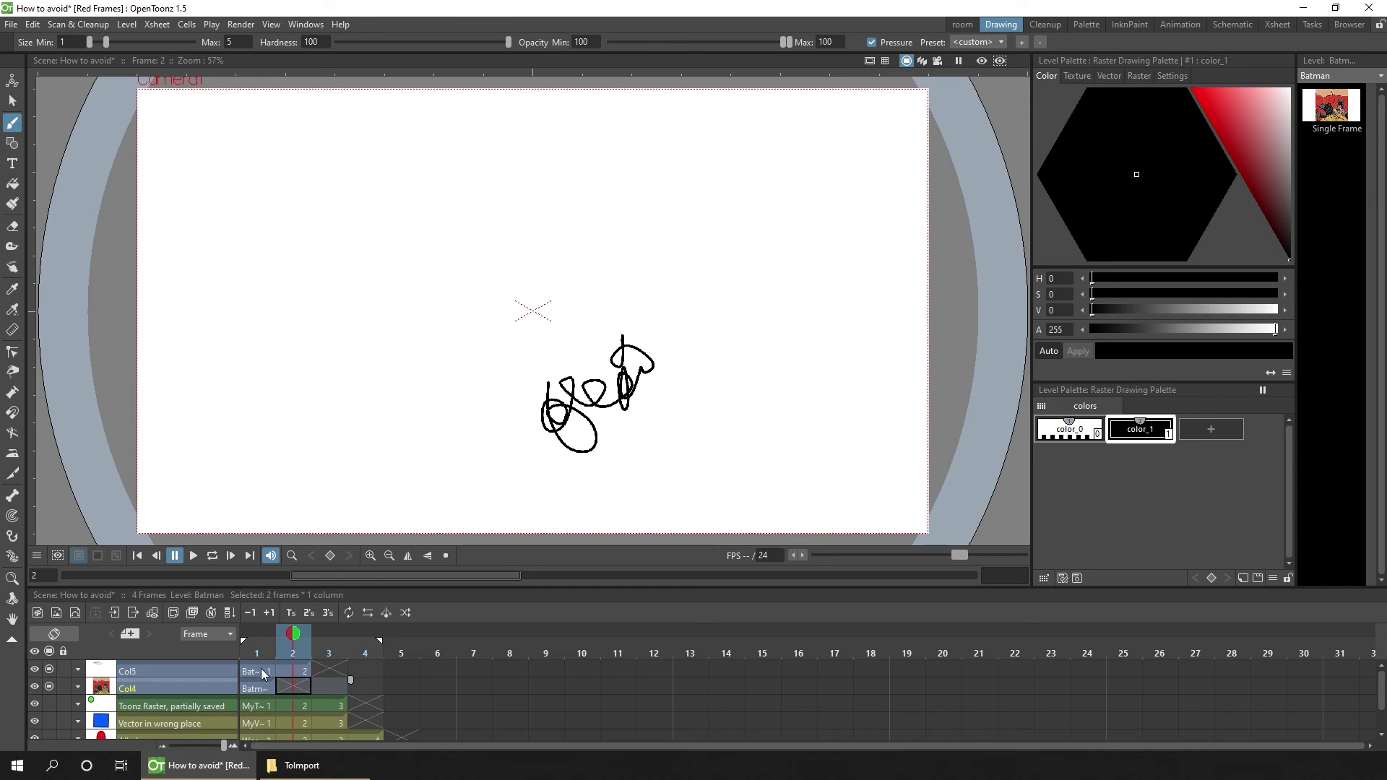
Step: Move the two Batman_ottmp1 cells from Col5 into frames 2 and 3 of Col4, and save the scene
left_click(265, 671)
left_click(282, 669, "shift")
left_click_drag(281, 669, 307, 688)
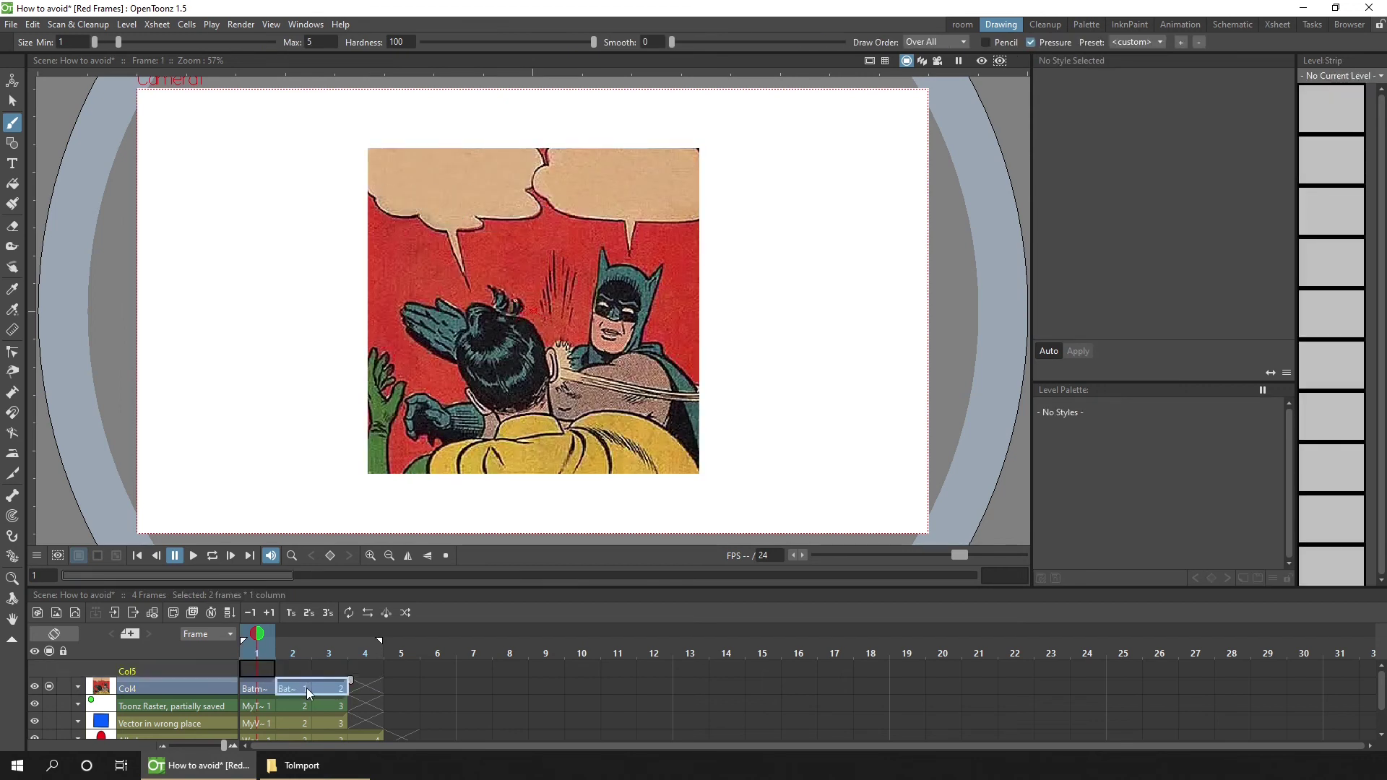
left_click(290, 670)
key("ctrl+s")
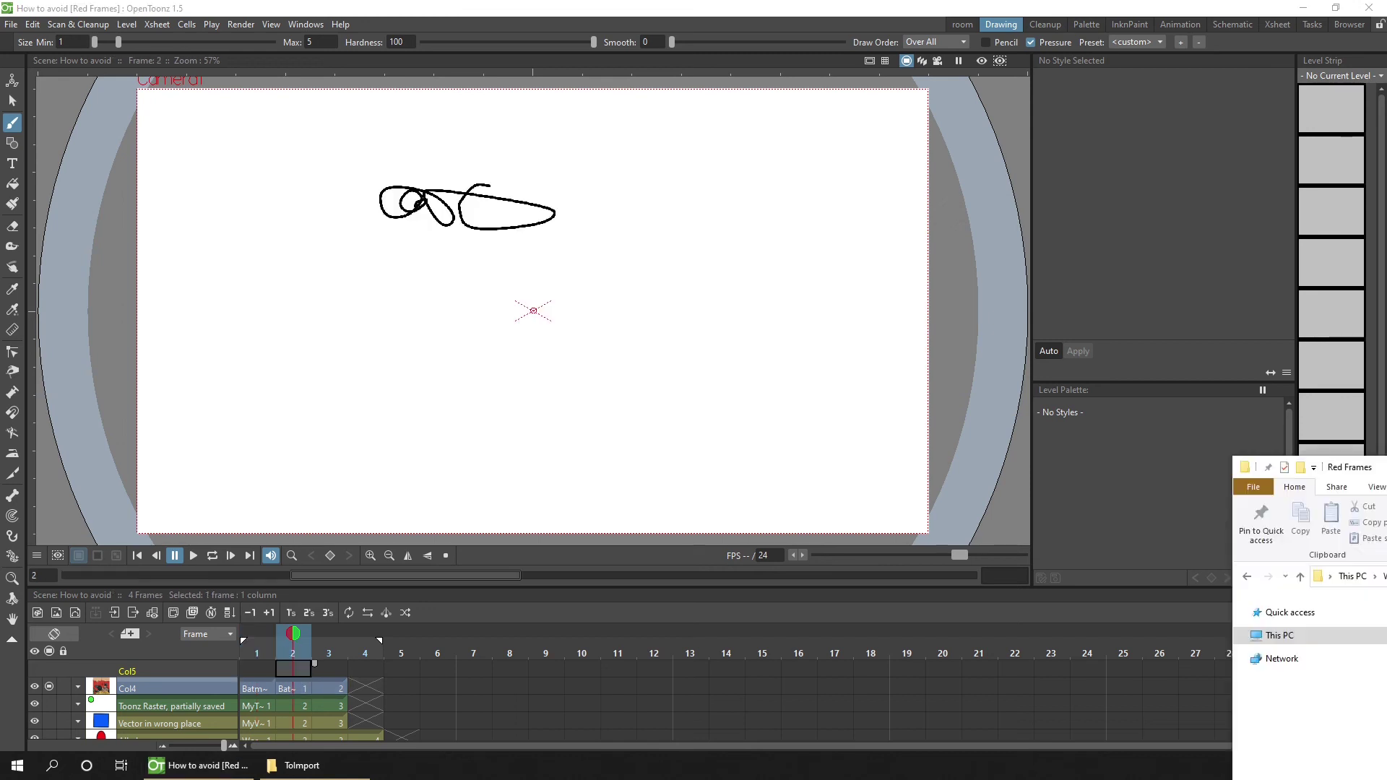
Step: Import Batman_ottmp1.0001.png into the scene from the Red Frames project's extras folder in File Explorer
left_click_drag(997, 277, 972, 237)
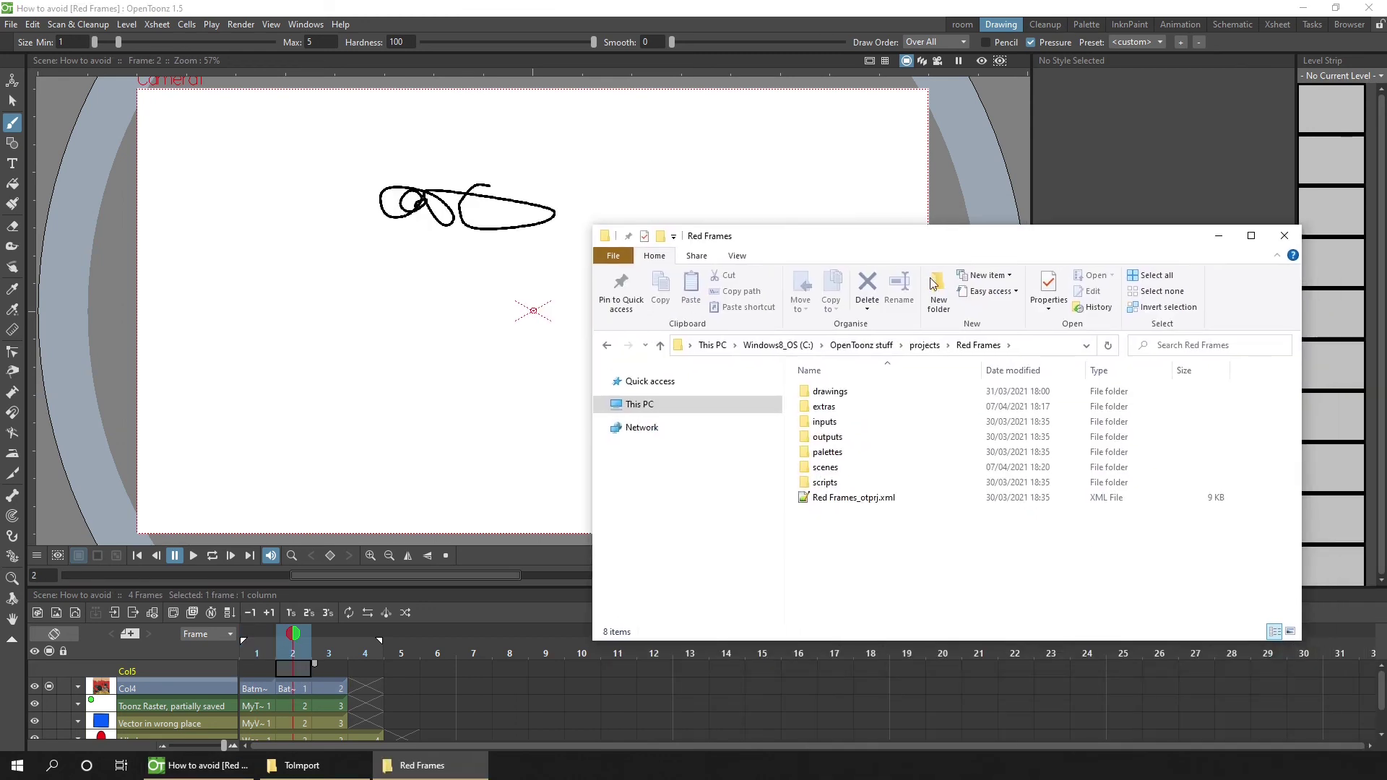
left_click(825, 408)
double_click(826, 408)
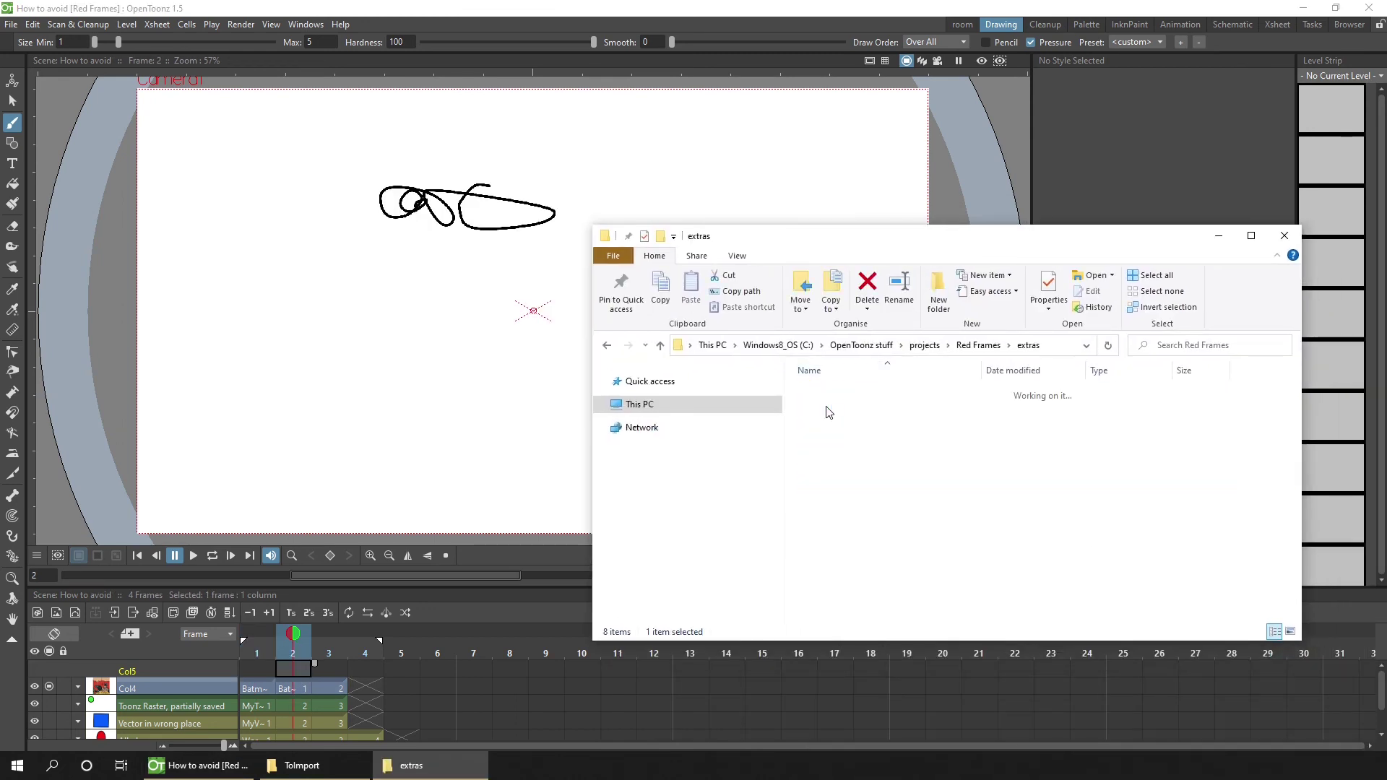
left_click_drag(1012, 377, 428, 402)
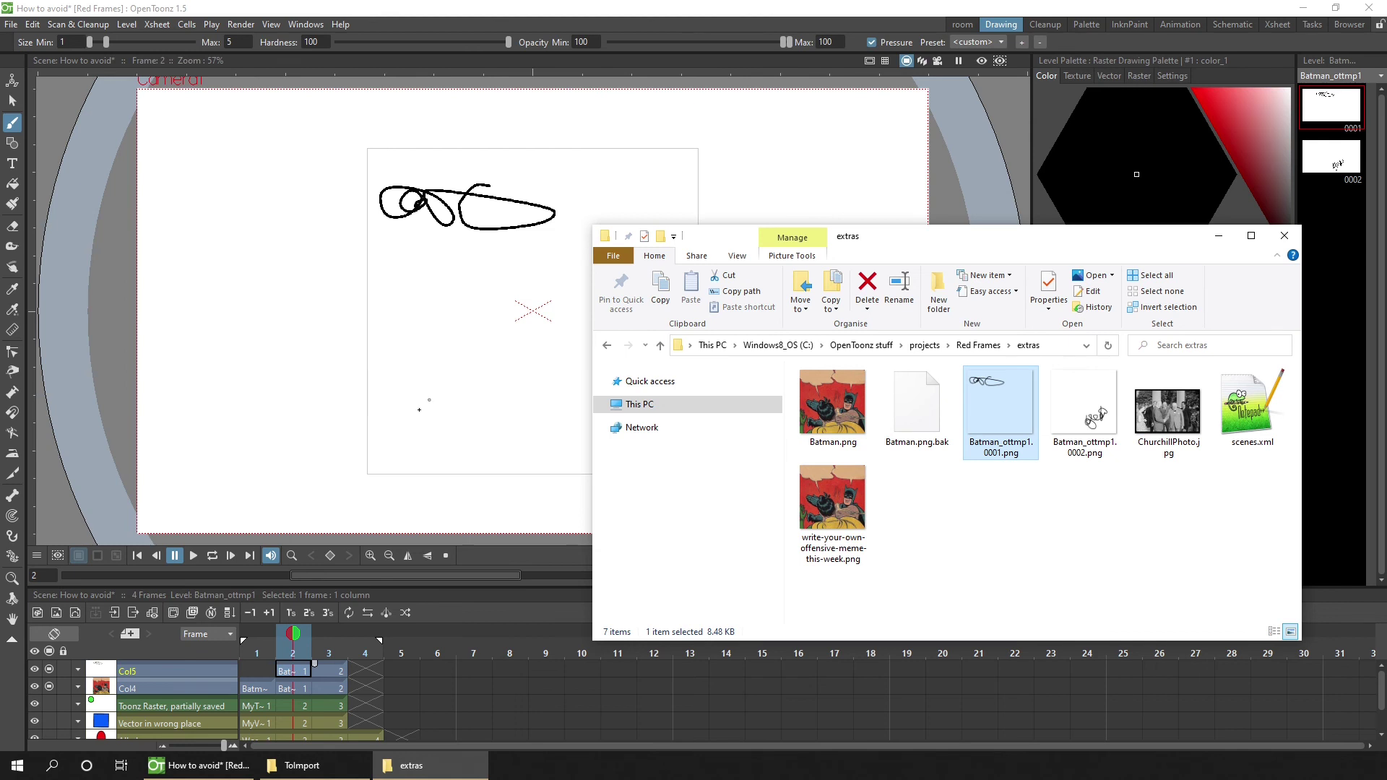
Step: Delete the Col5 column that holds the duplicate Batman_ottmp1 frames
left_click_drag(302, 670, 331, 669)
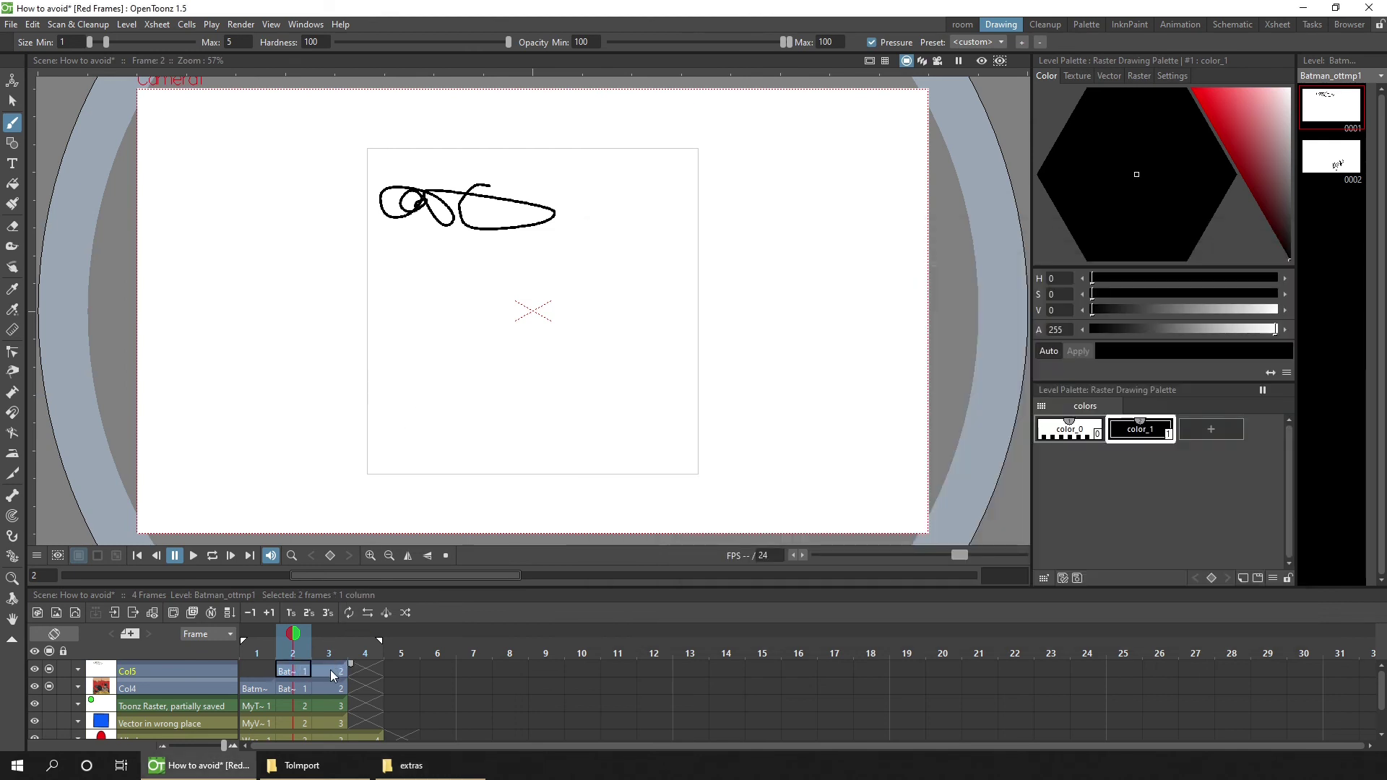
left_click(210, 669)
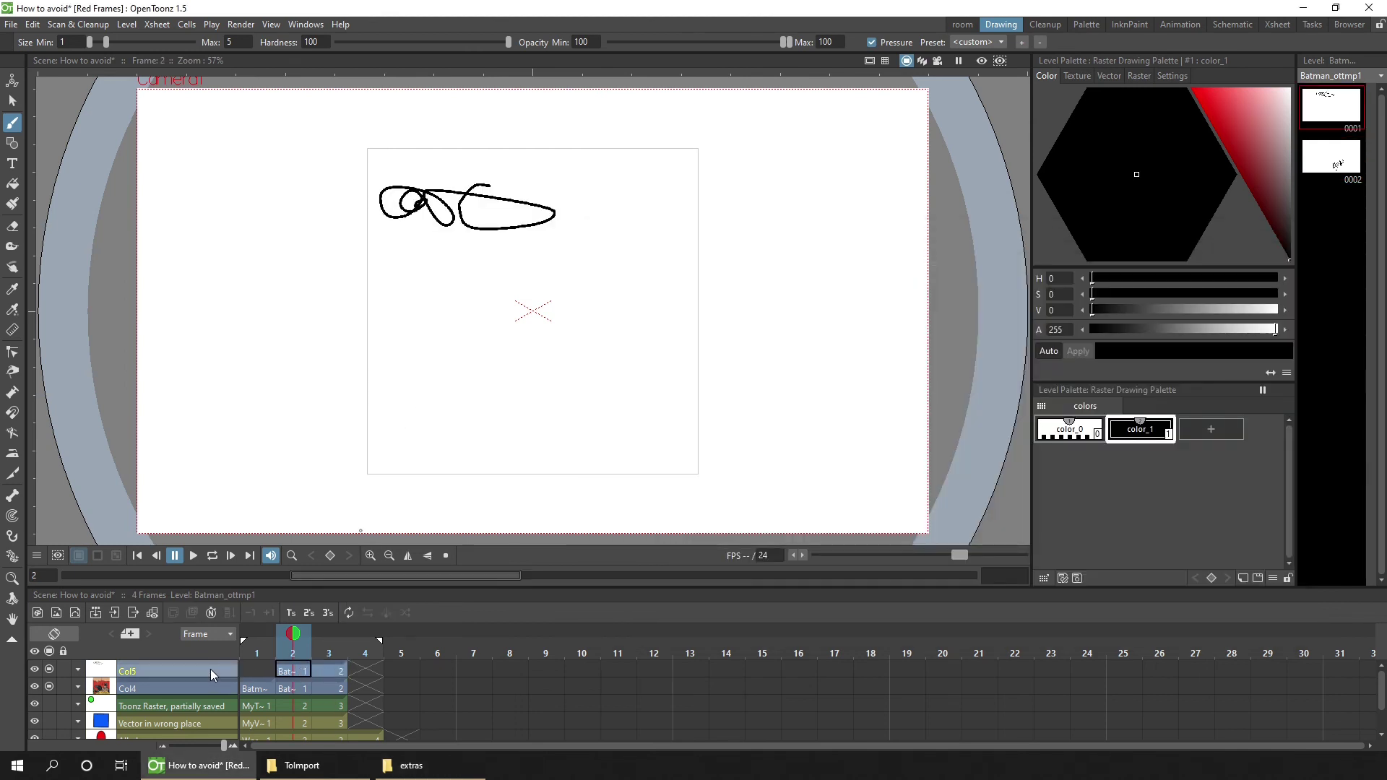
key("Delete")
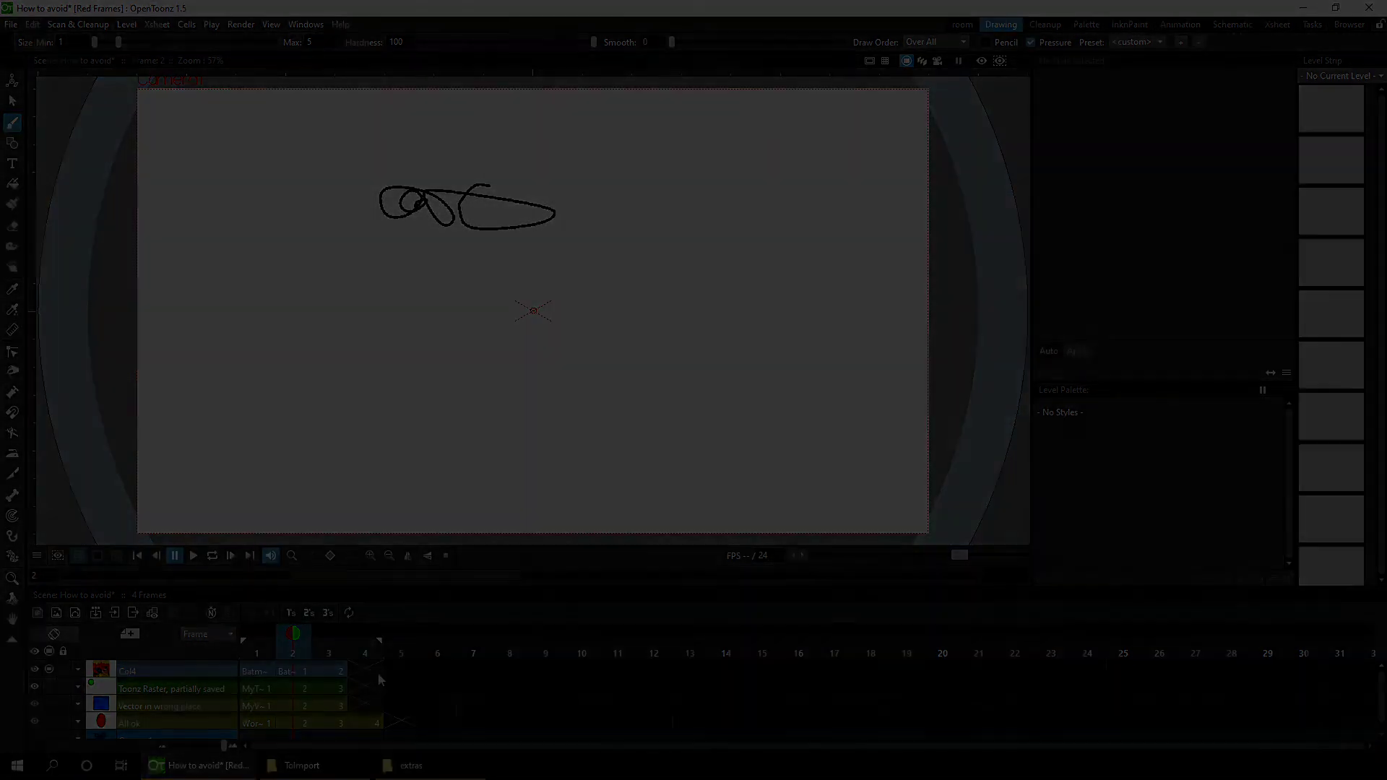